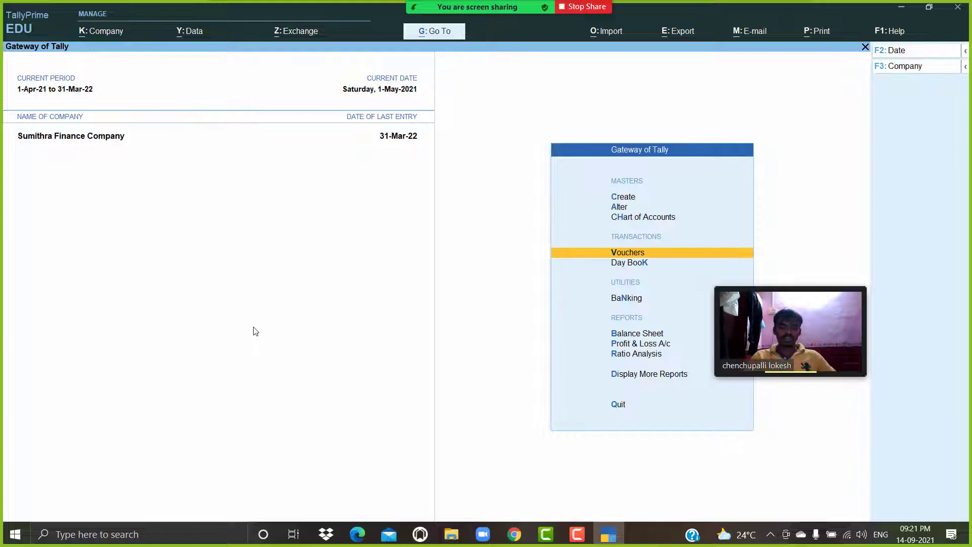
Open voucher entry and switch to a new Payment voucher.
key(Return)
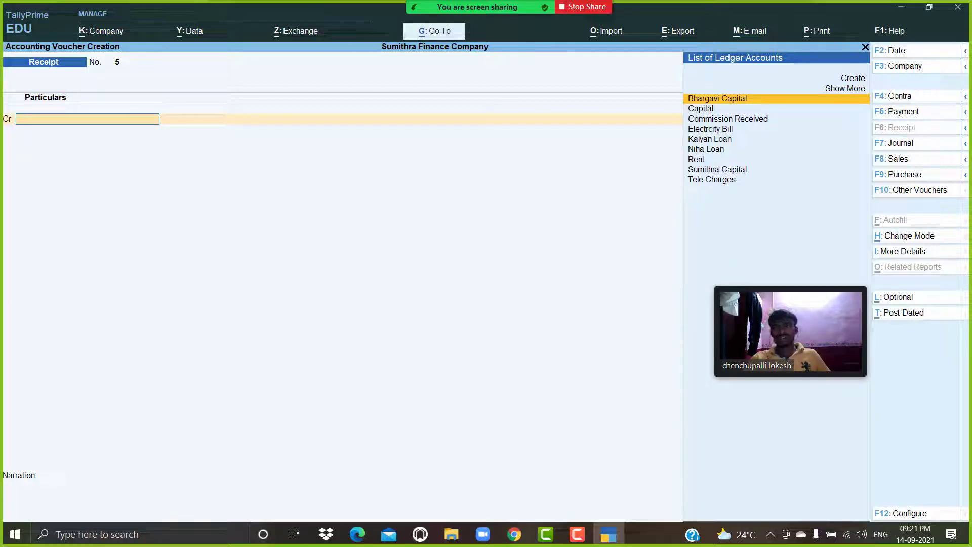
click(899, 159)
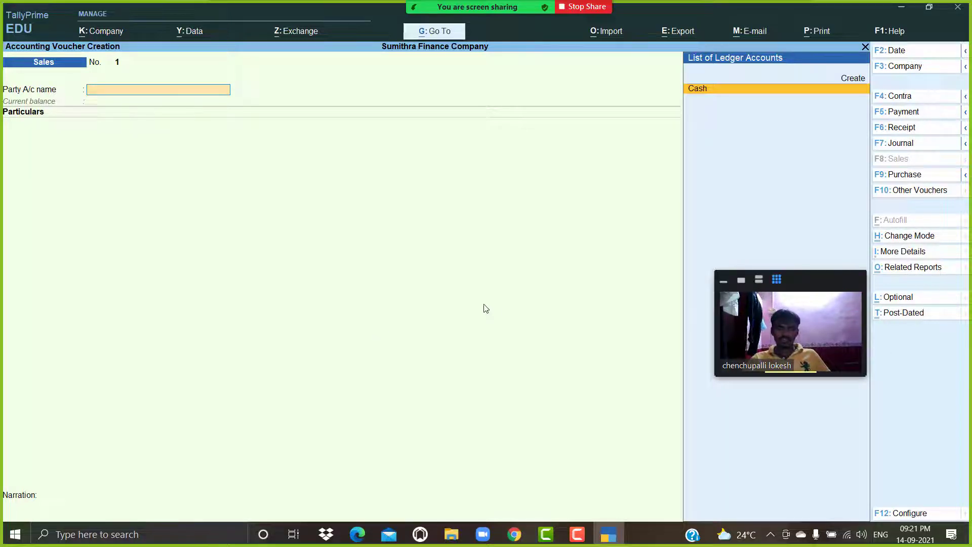
click(918, 118)
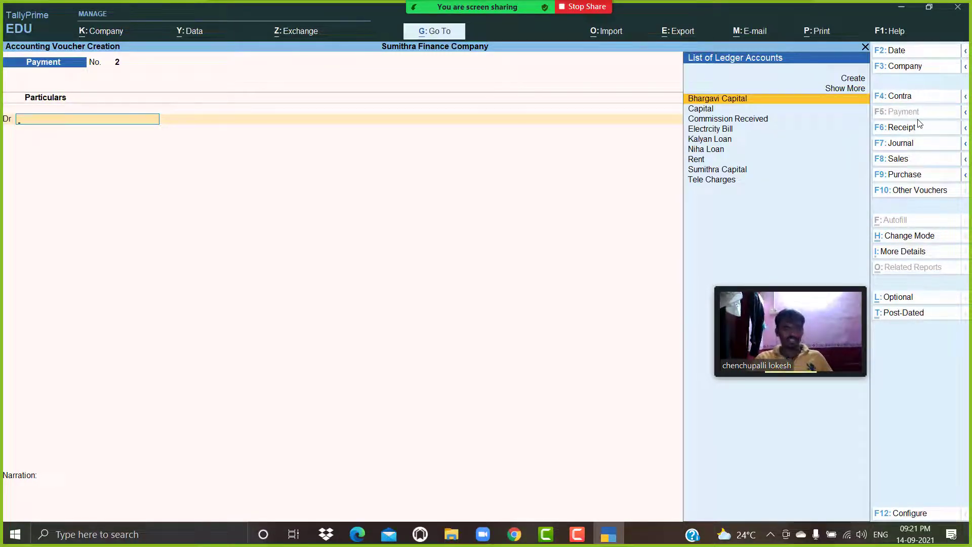
Create a Salaries ledger under Indirect Expenses and select it as the first debit account.
text(s)
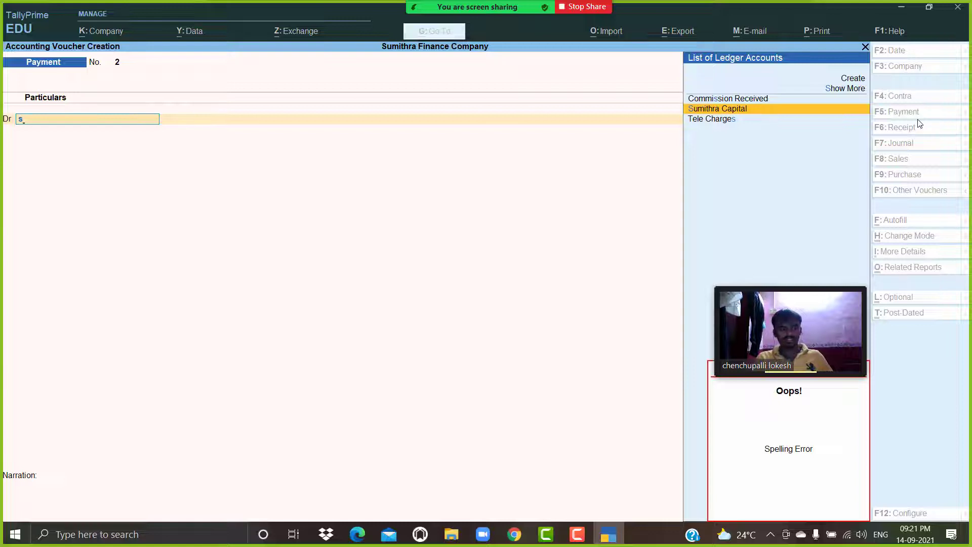
key(alt+c)
text(Salaries)
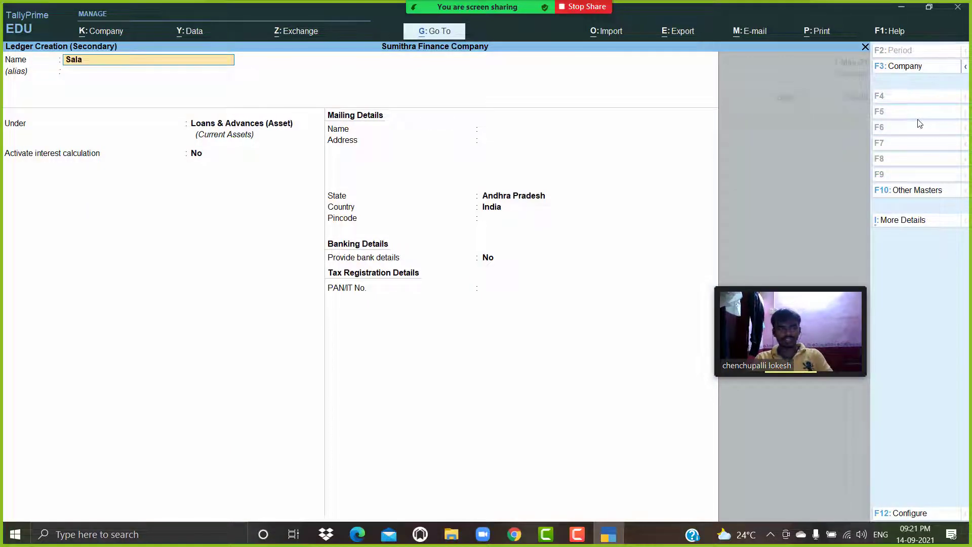
key(Return)
key(Return)
text(Ind)
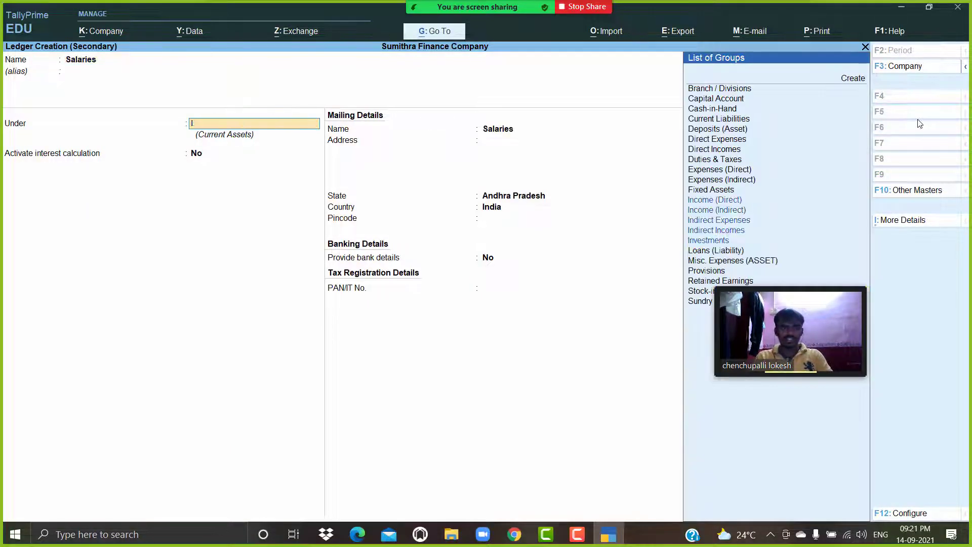
key(Return)
key(Return)
key(Return)
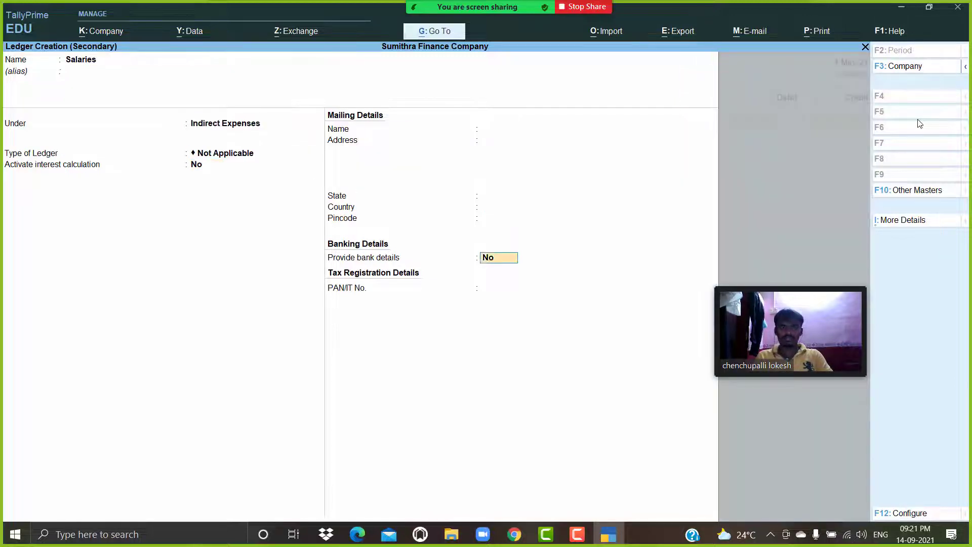
key(ctrl+a)
key(Return)
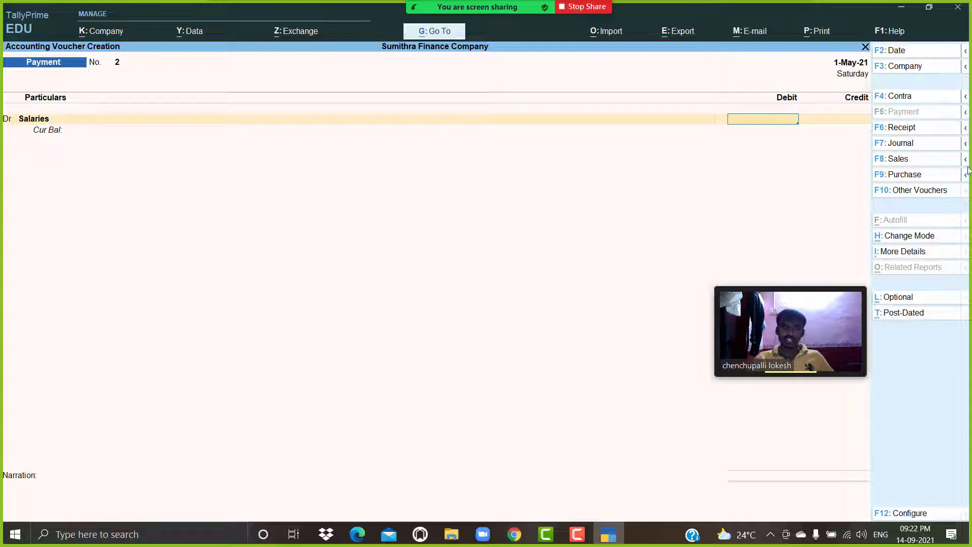
Open the calculator and compute 60000*50/100.
key(ctrl)
key(ctrl+n)
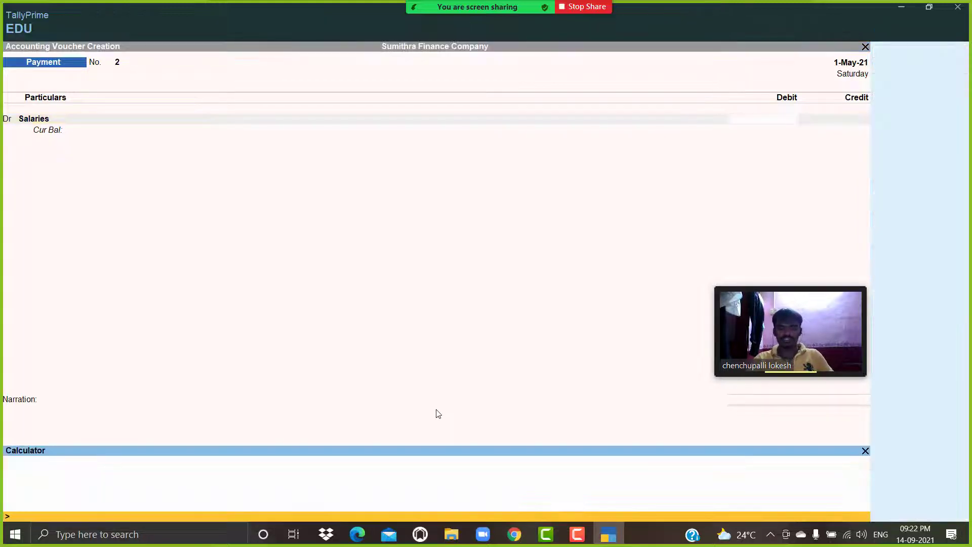
text(6000)
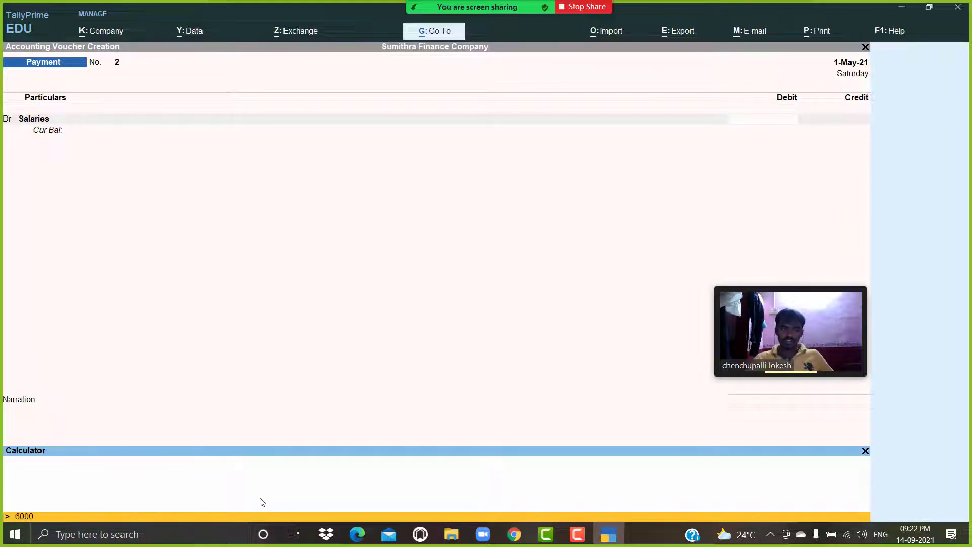
text(0*30/)
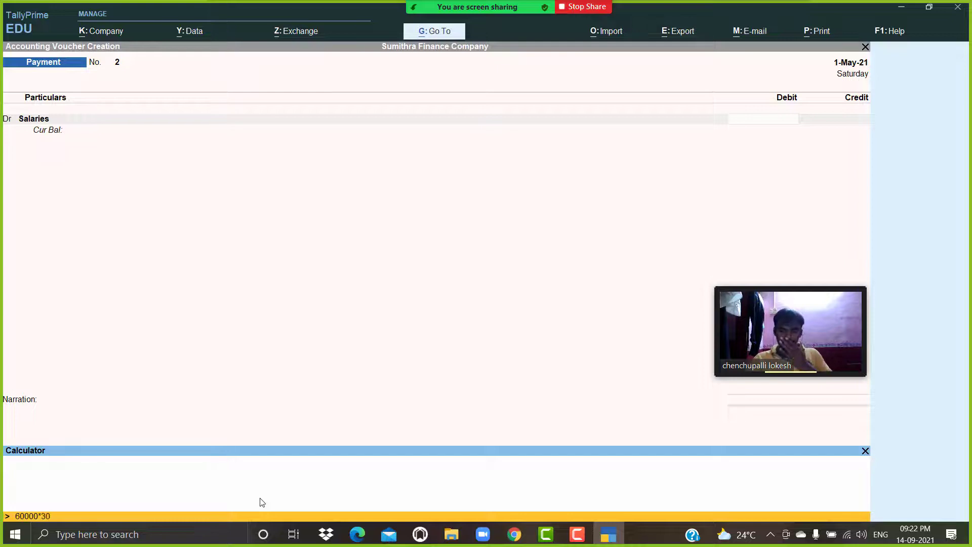
key(BackSpace)
key(BackSpace)
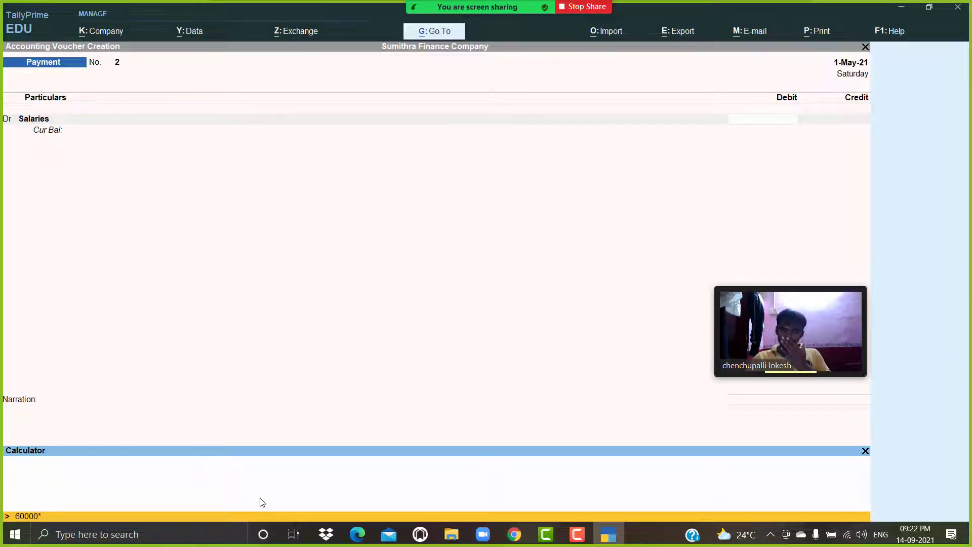
key(BackSpace)
text(50/100)
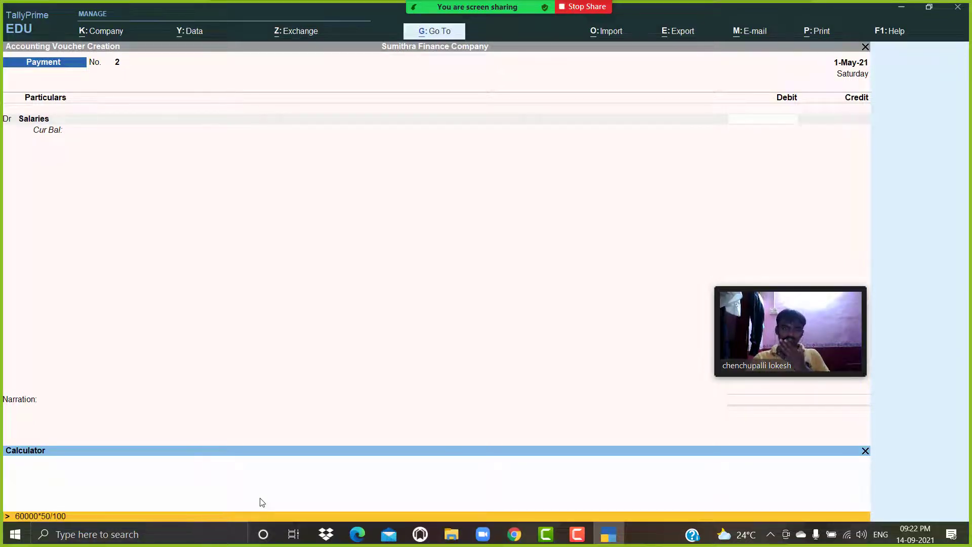
key(Return)
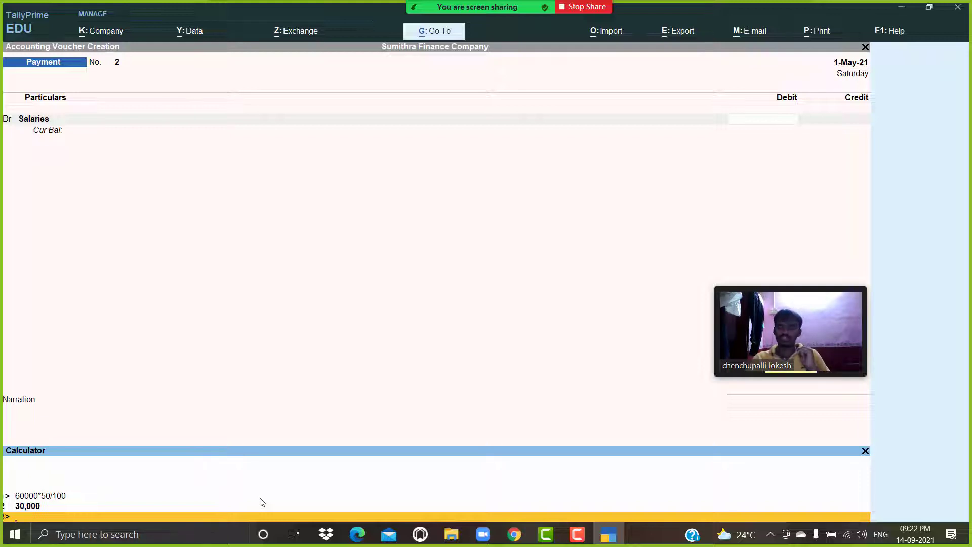
Compute 60000*20/100 and 60000*30/100 in the calculator.
text(60000)
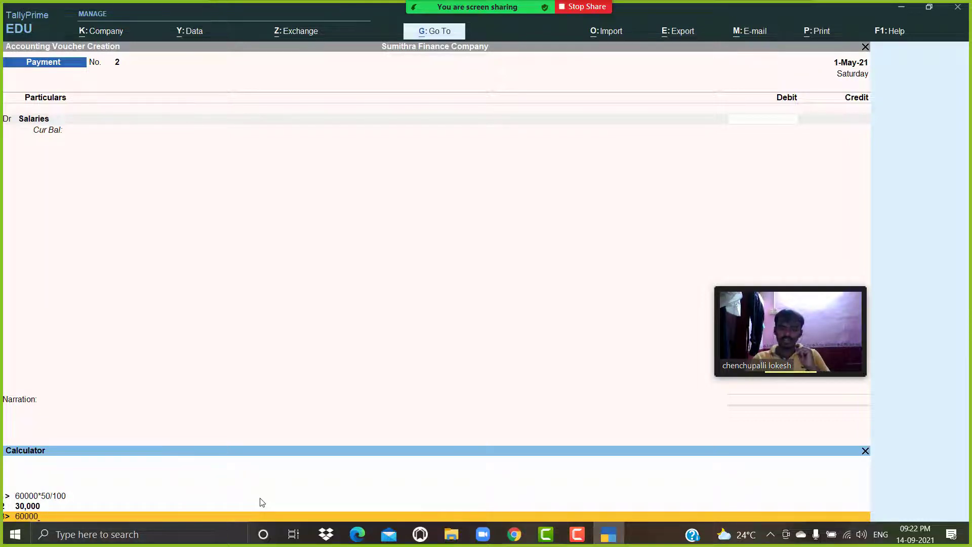
text(*20)
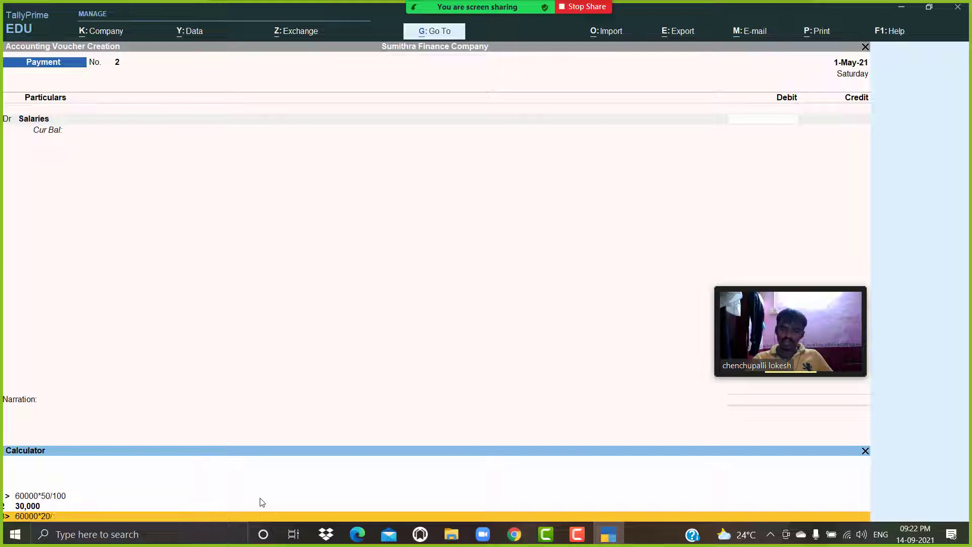
text(/100)
key(Return)
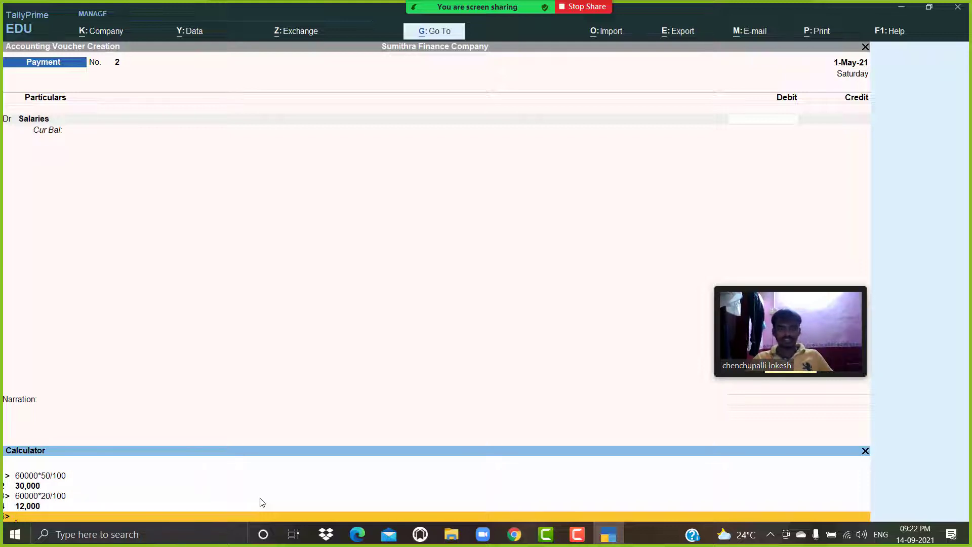
text(60000)
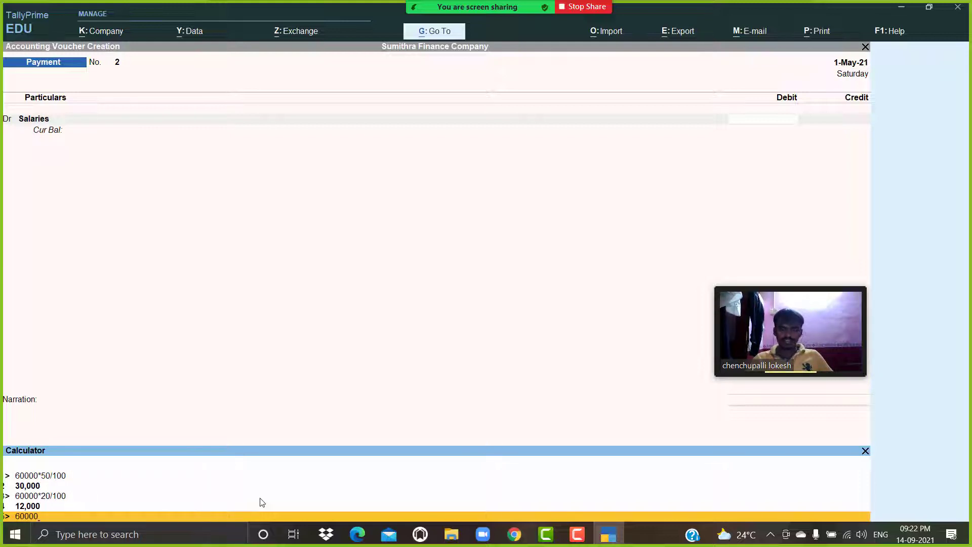
text(*30/)
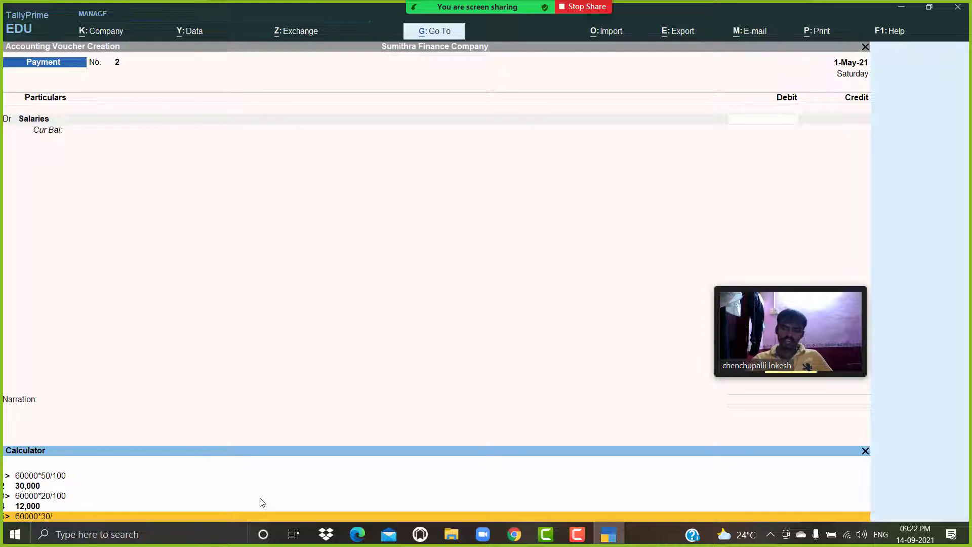
text(100)
key(Return)
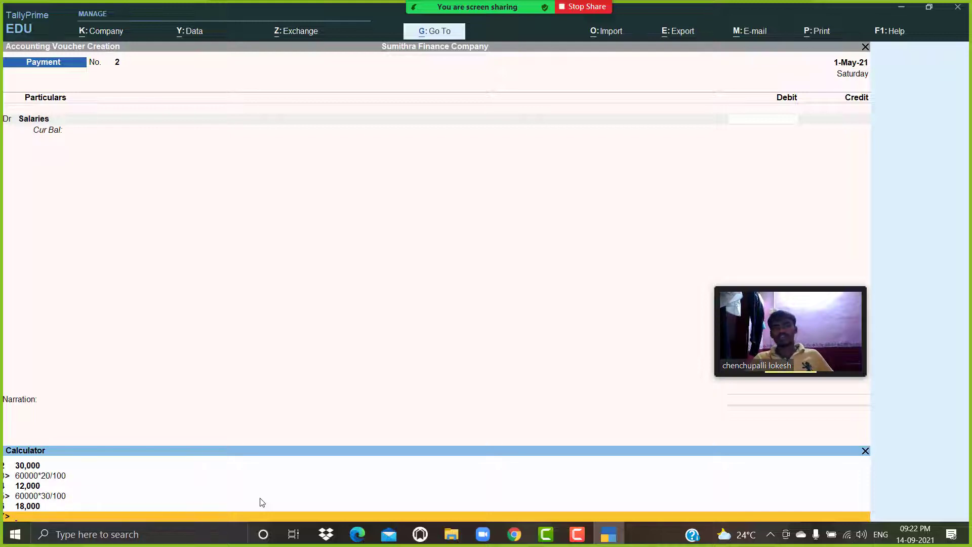
Enter 30000 as the Salaries debit amount.
click(780, 118)
text(30000)
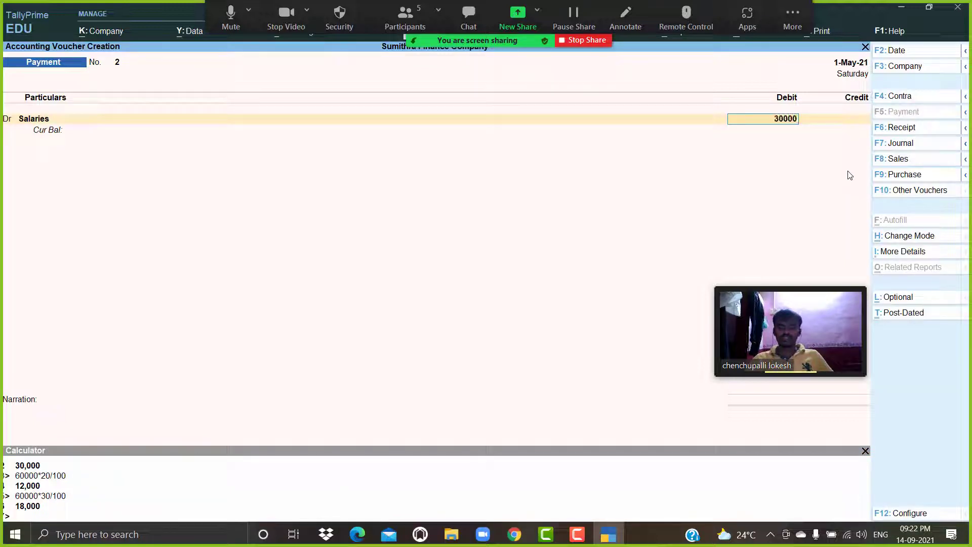
key(Return)
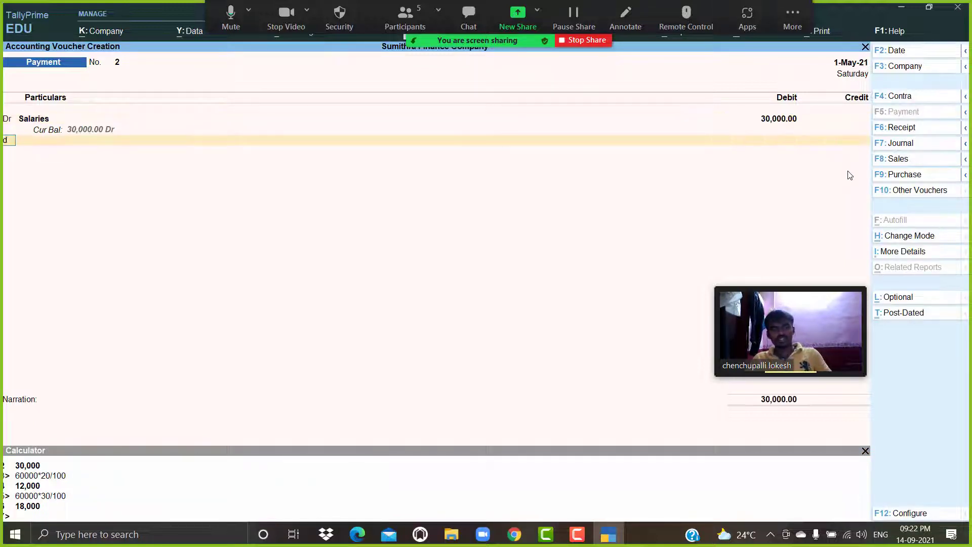
Create a Tele Bill ledger under Indirect Expenses, debit it 12000, and start another debit line.
key(Return)
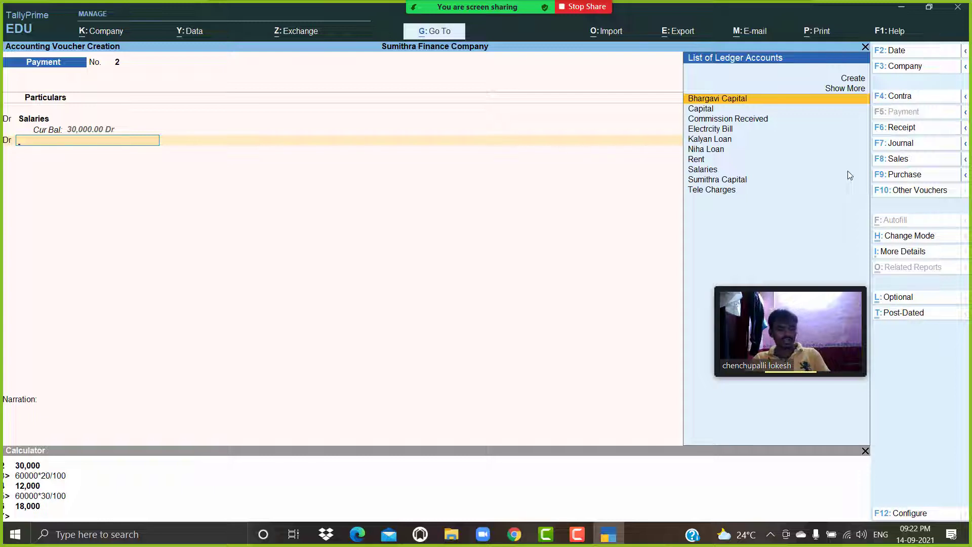
key(alt+c)
text(Tele)
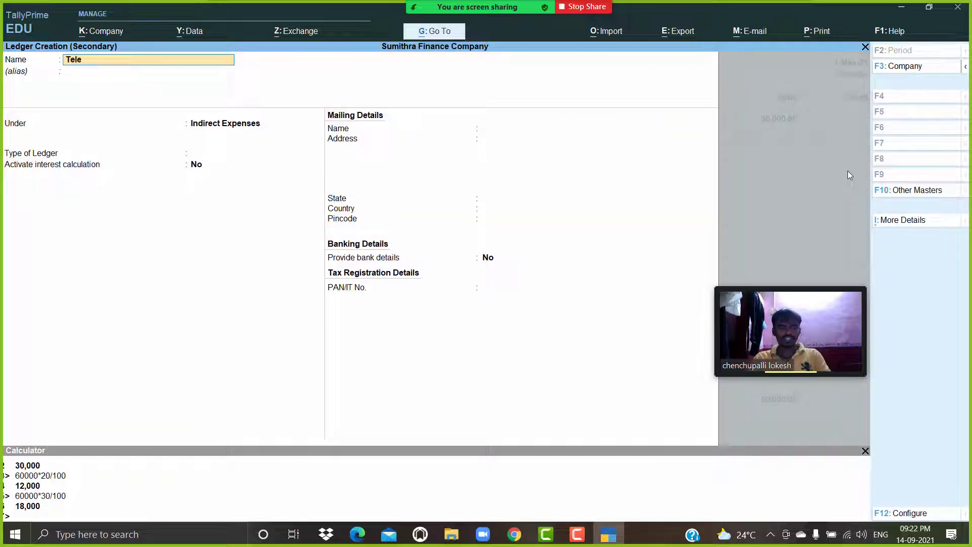
text( Bill)
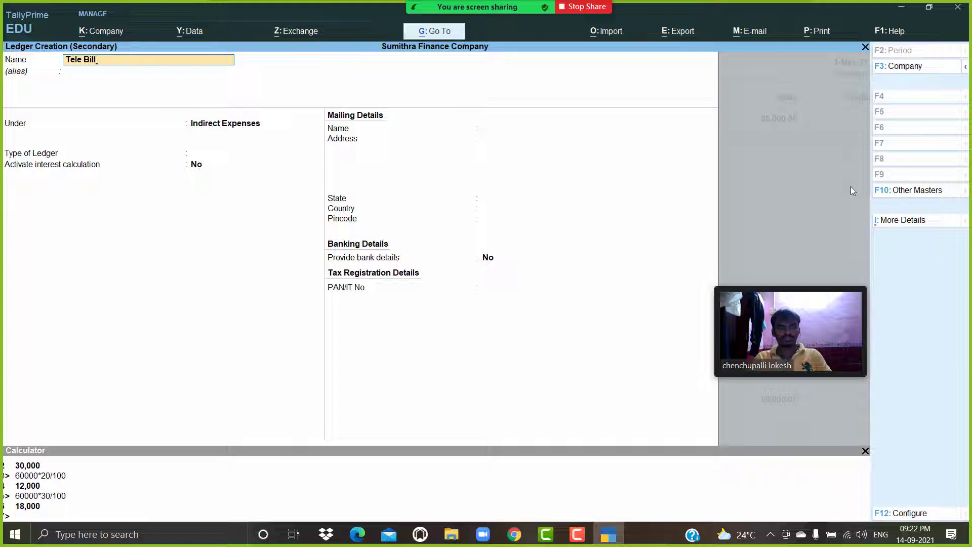
key(ctrl+a)
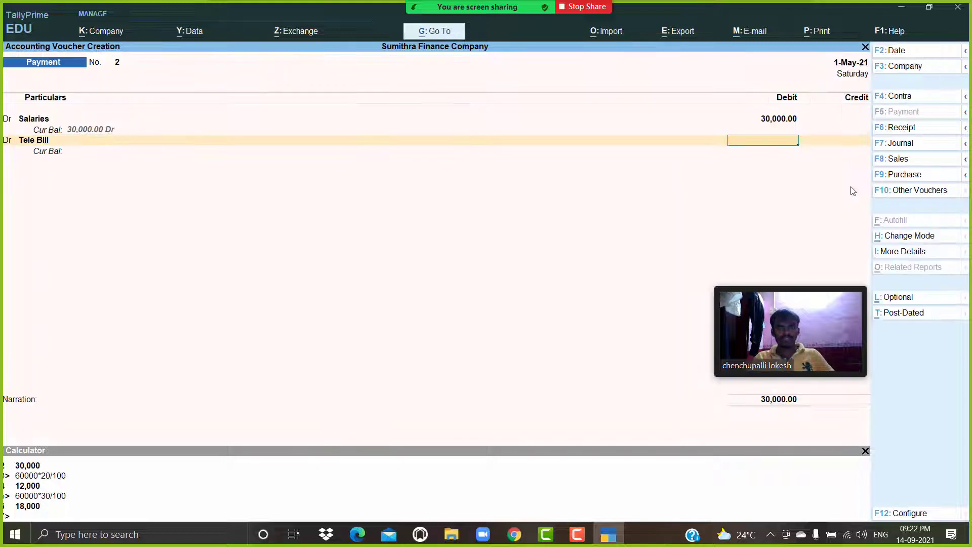
text(12000)
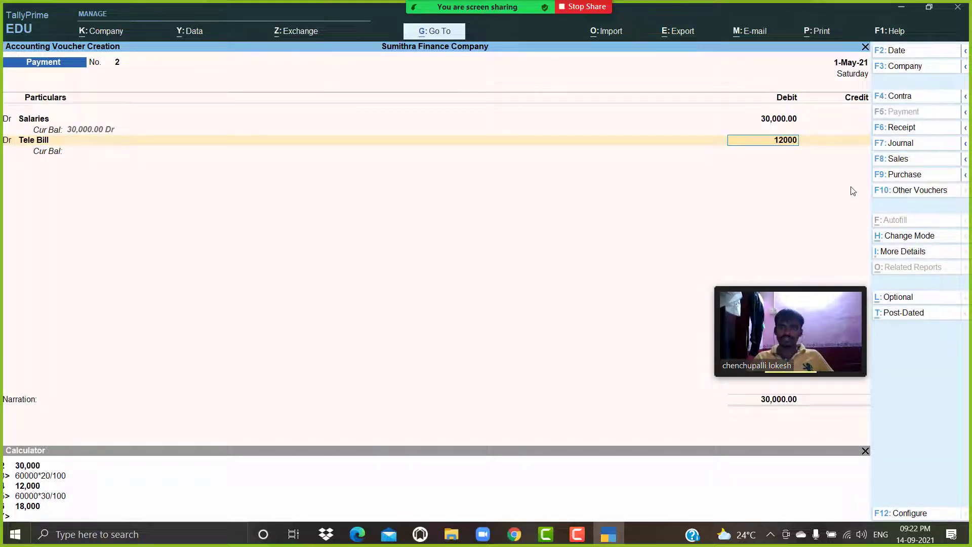
key(Return)
text(d)
key(Return)
key(alt+c)
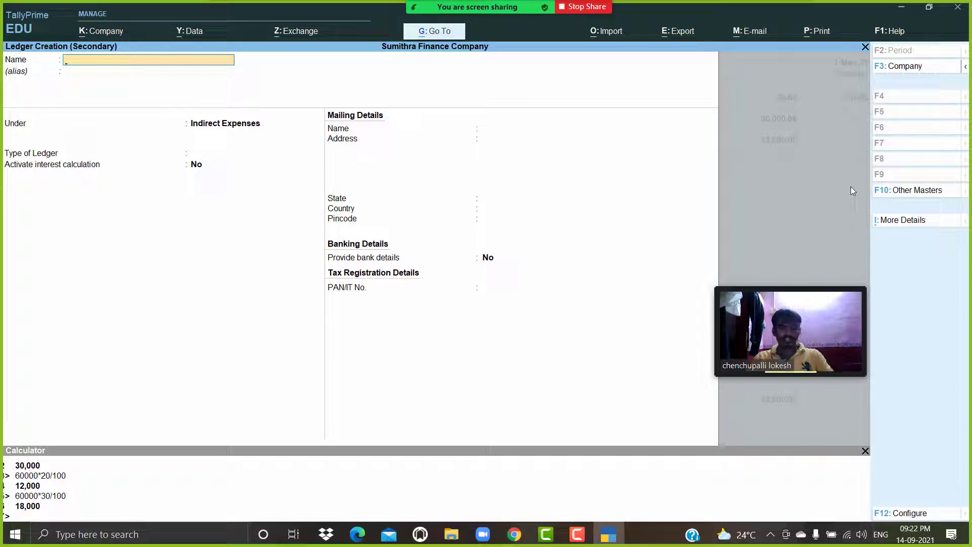
text(Rent)
key(Return)
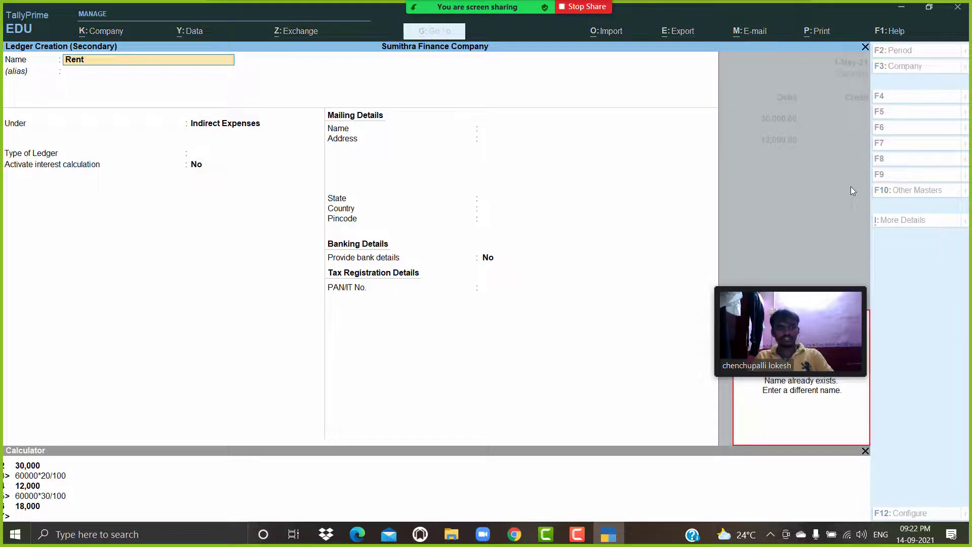
key(Escape)
key(Escape)
key(Escape)
Select the Rent ledger and debit it 18000.
key(Return)
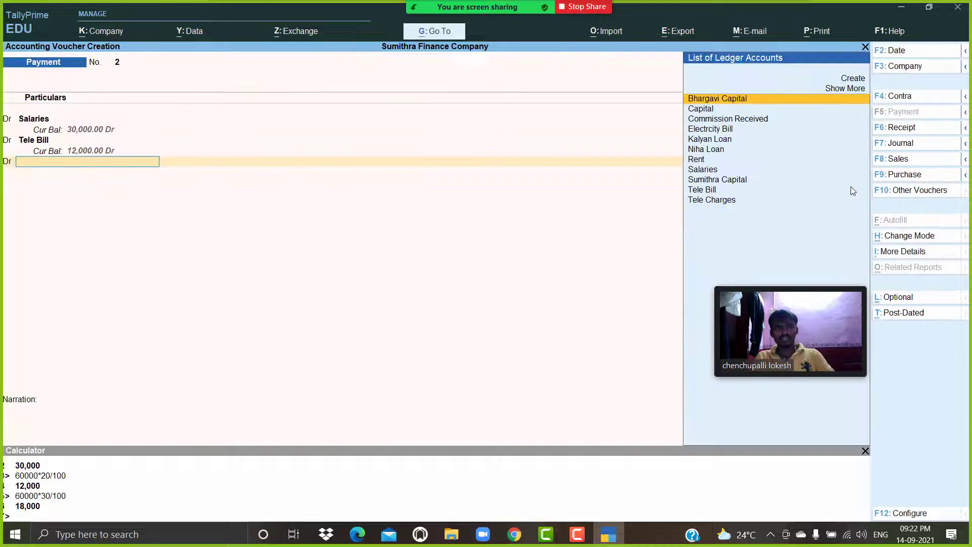
text(re)
key(Return)
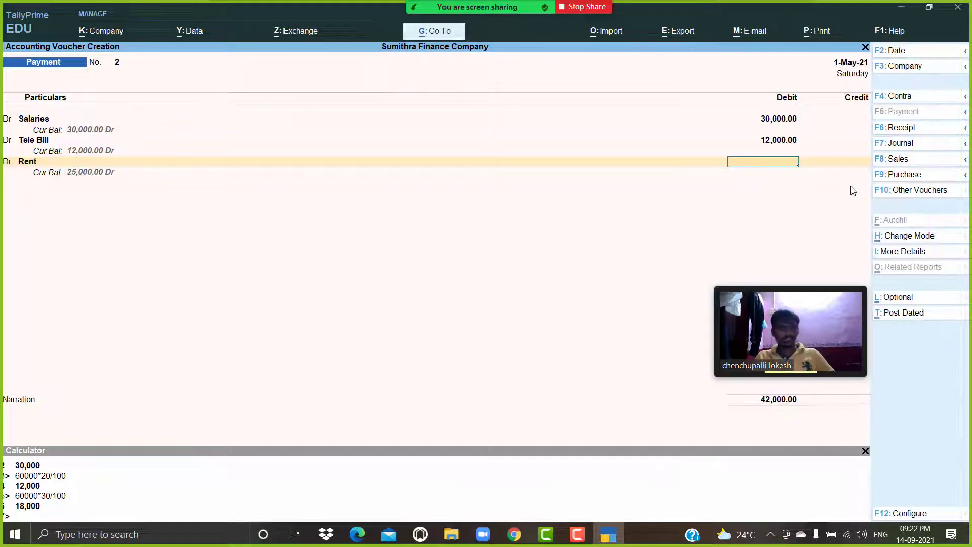
text(18000)
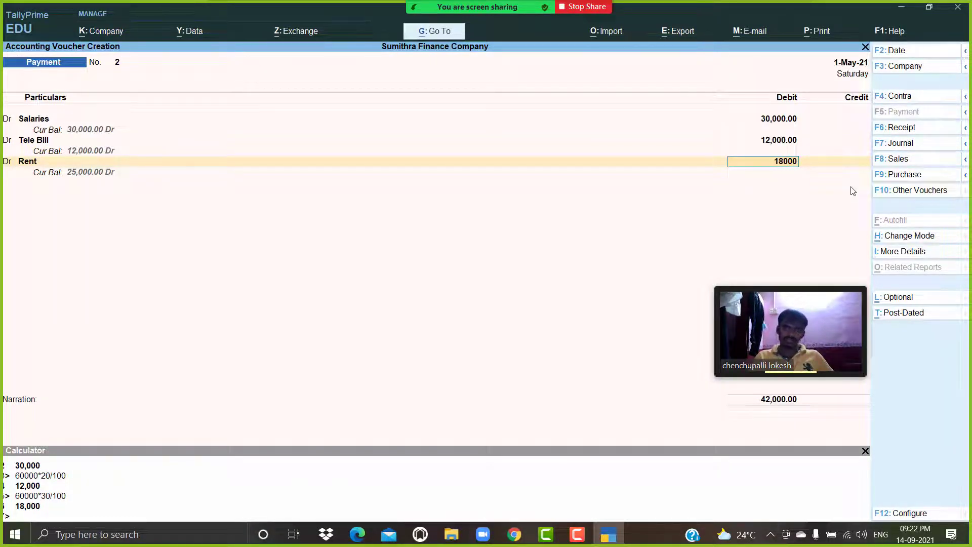
key(Return)
key(Return)
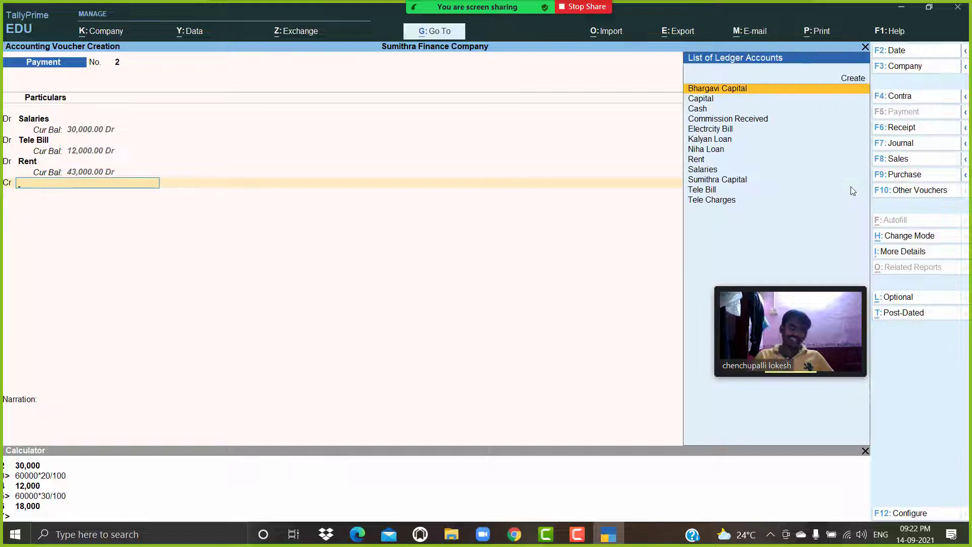
Credit Cash for 60,000 and accept the payment voucher.
key(Down)
key(Down)
key(Return)
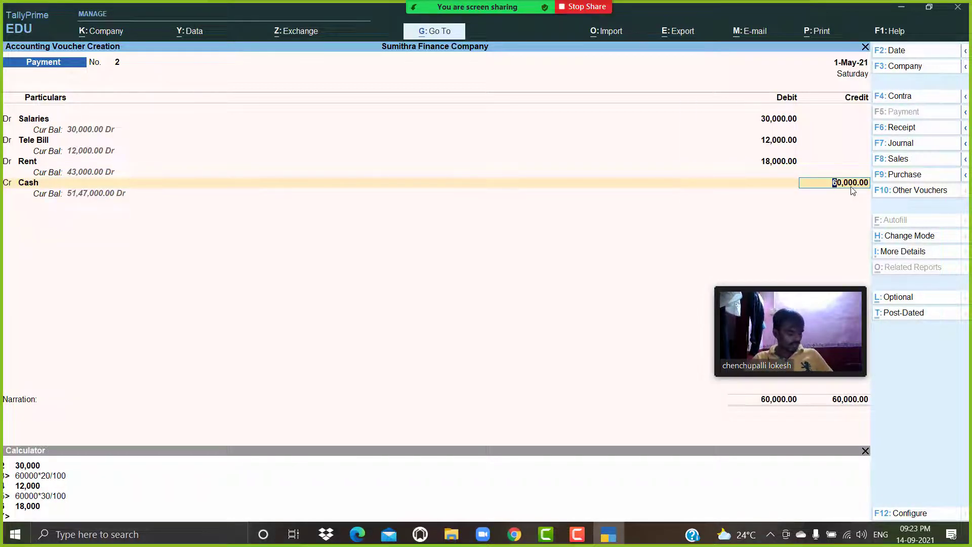
key(Return)
key(Return)
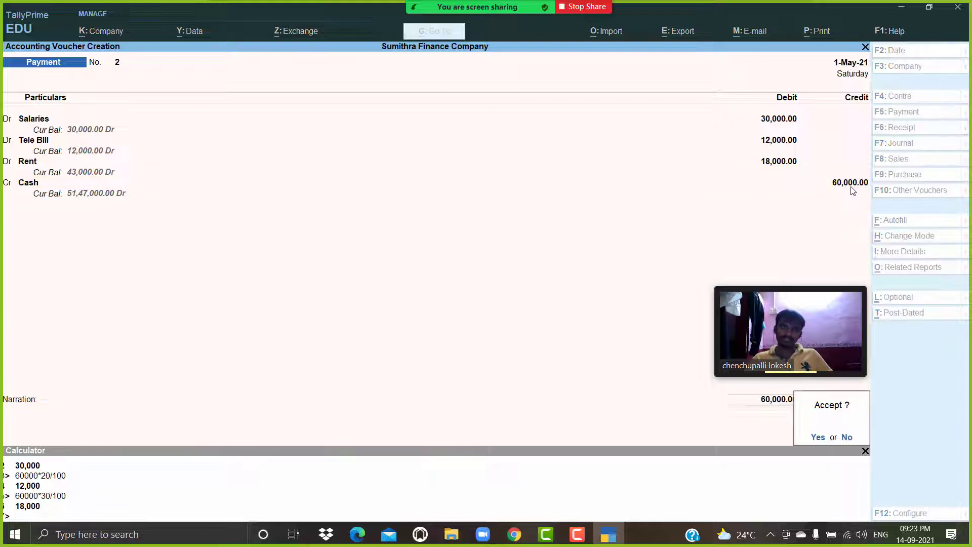
key(Return)
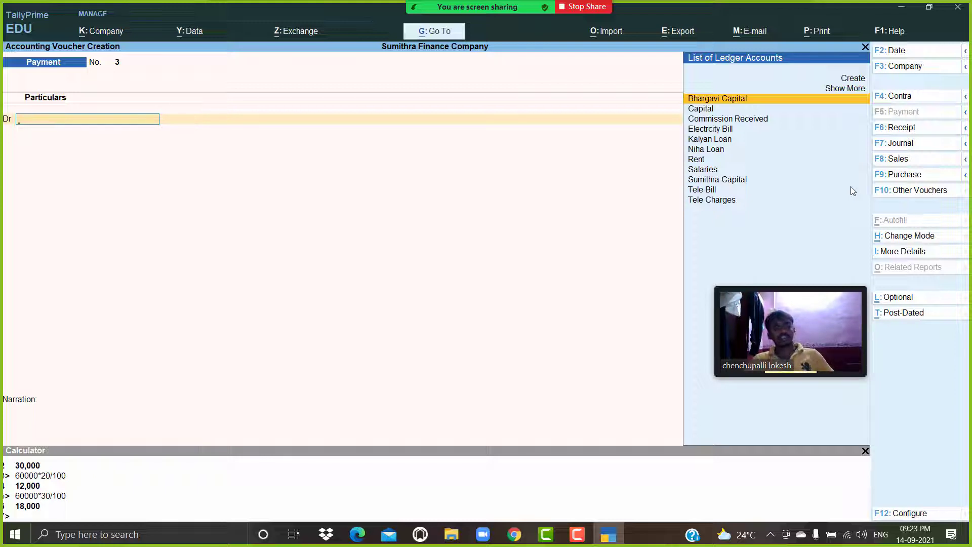
Create a Soft Tech Computers ledger under Sundry Creditors and debit it 2,00,000 in a new payment voucher.
key(alt+c)
text(S)
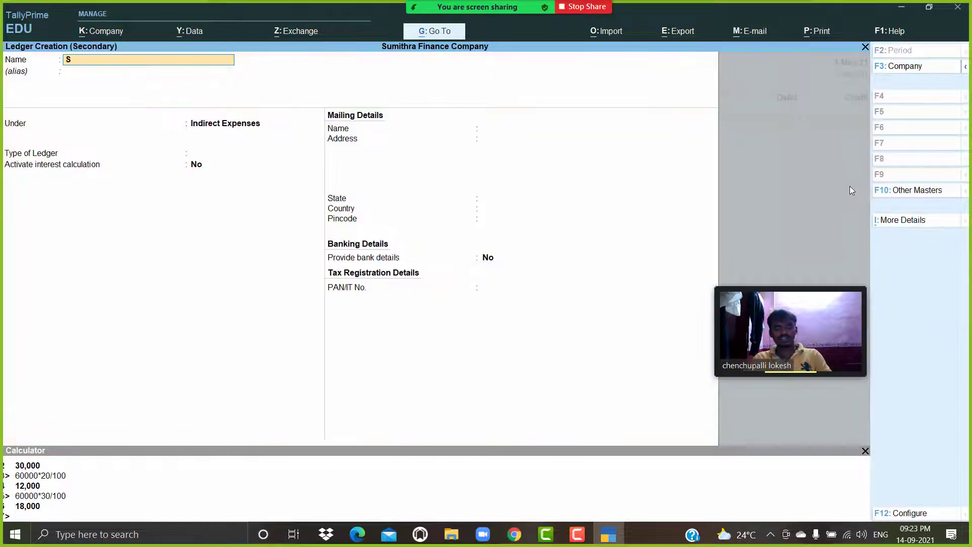
text(oft Tech)
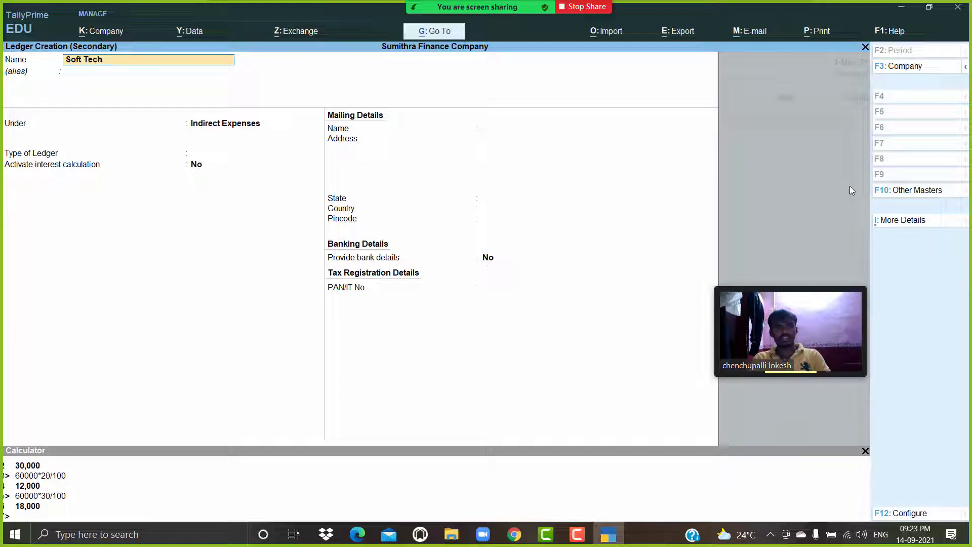
text( Computers)
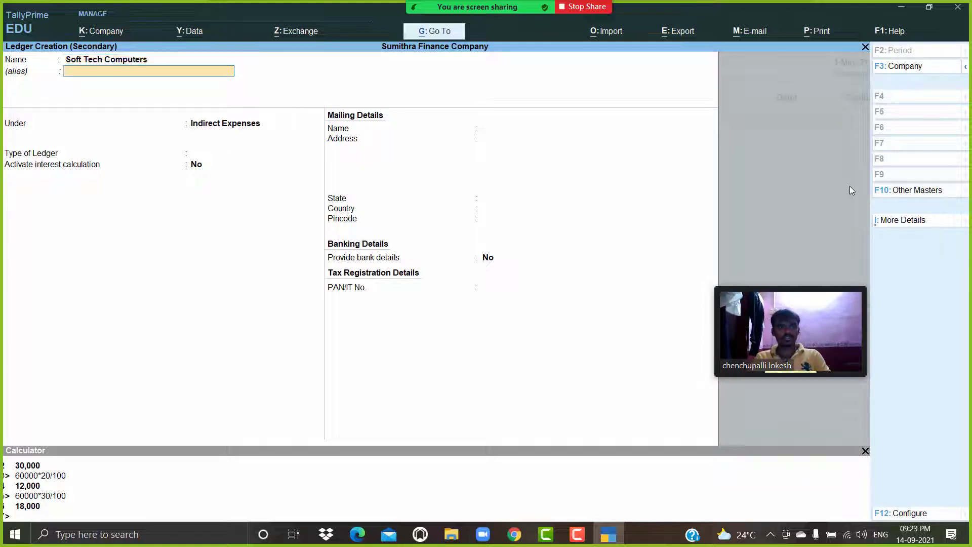
key(Return)
text(Sun)
key(Down)
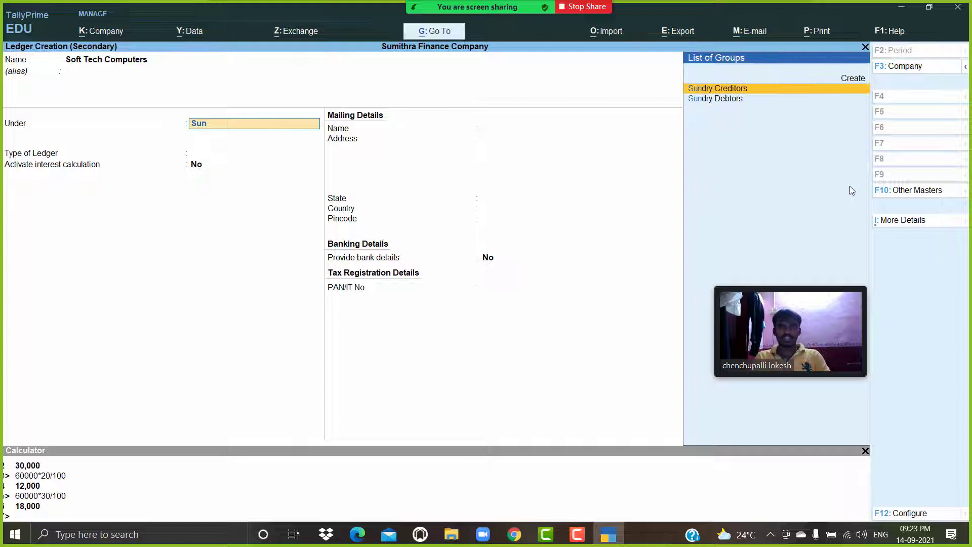
key(Return)
key(Return)
key(Return)
key(Return)
key(Return)
key(Return)
key(Return)
key(Return)
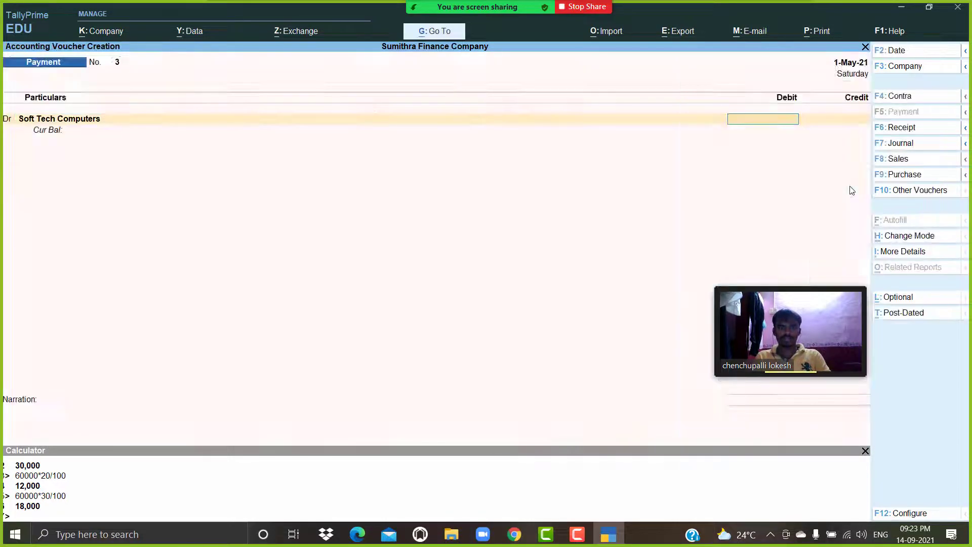
text(200000)
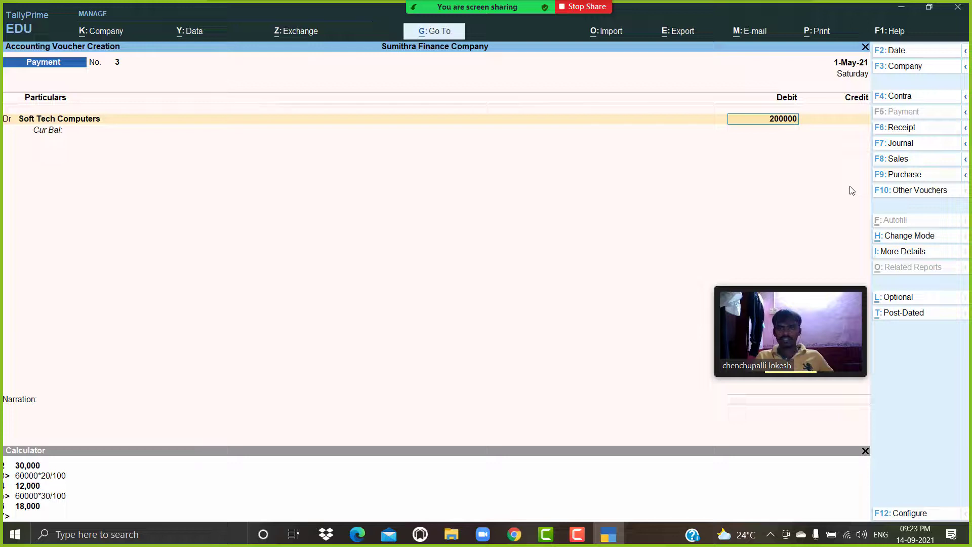
key(Return)
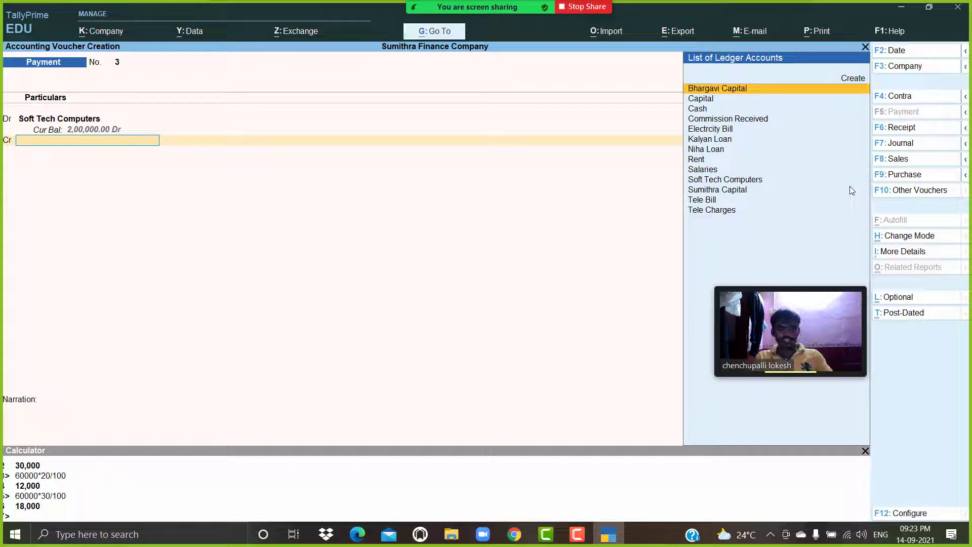
Create a Syndicate Bank ledger under Bank Accounts and select it as the credit ledger.
text(S)
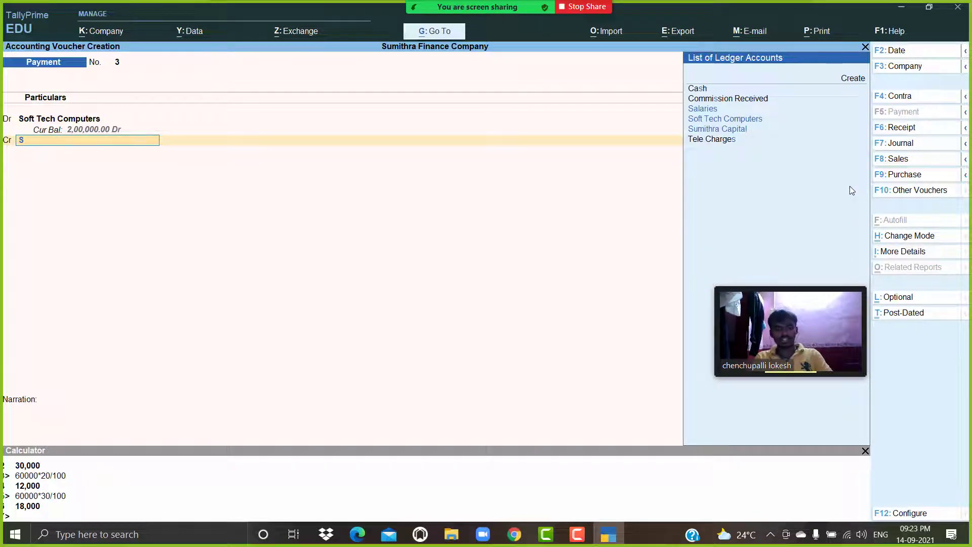
key(alt+c)
text(Sbi)
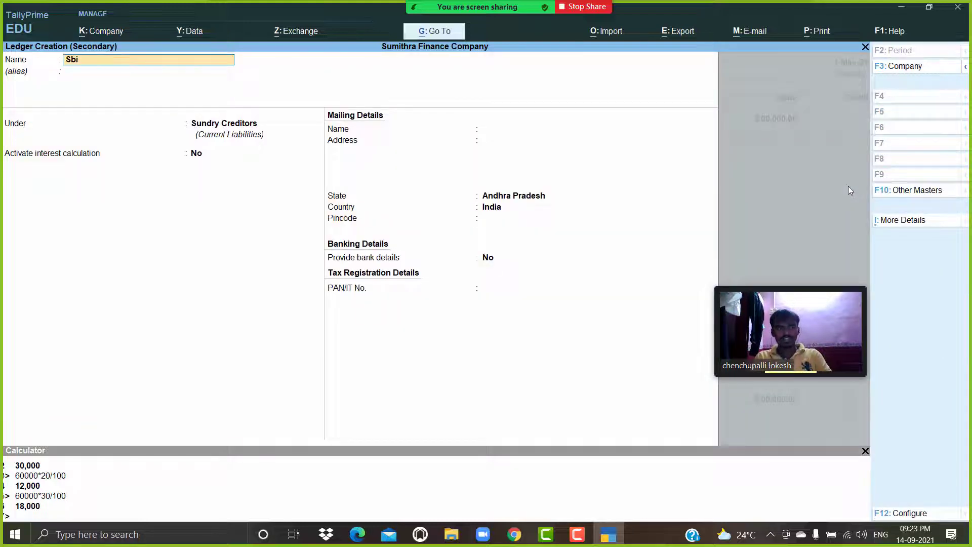
key(BackSpace)
key(BackSpace)
text(yndi)
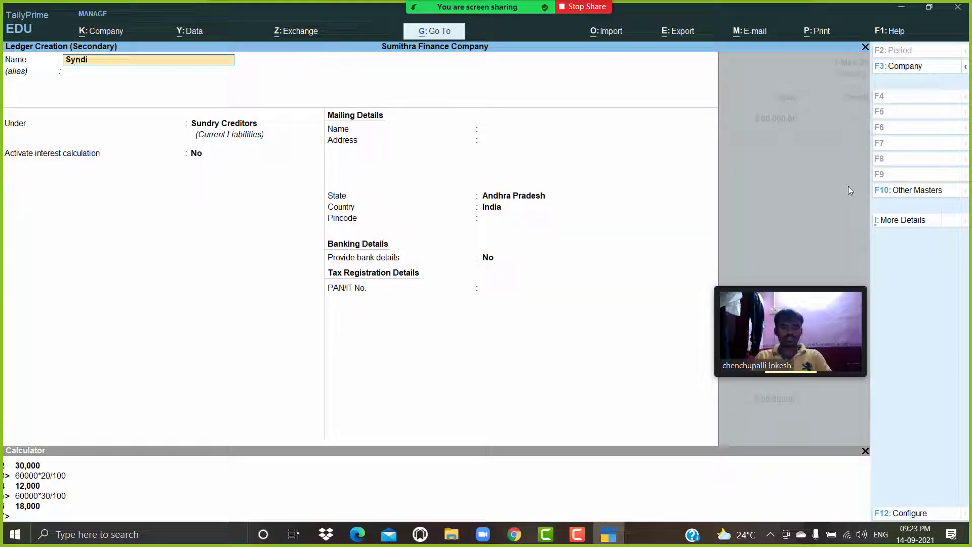
text(cate Bank)
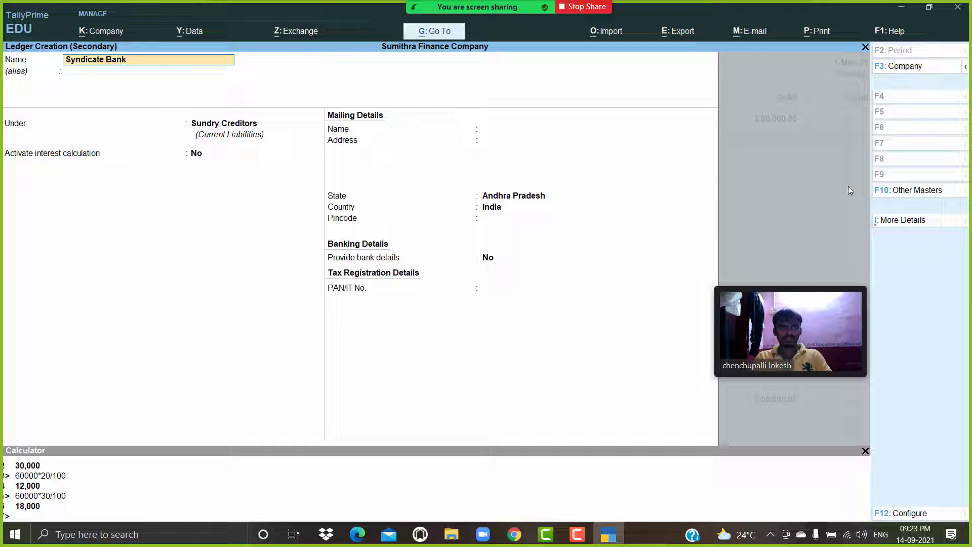
key(Return)
key(Return)
text(Ba)
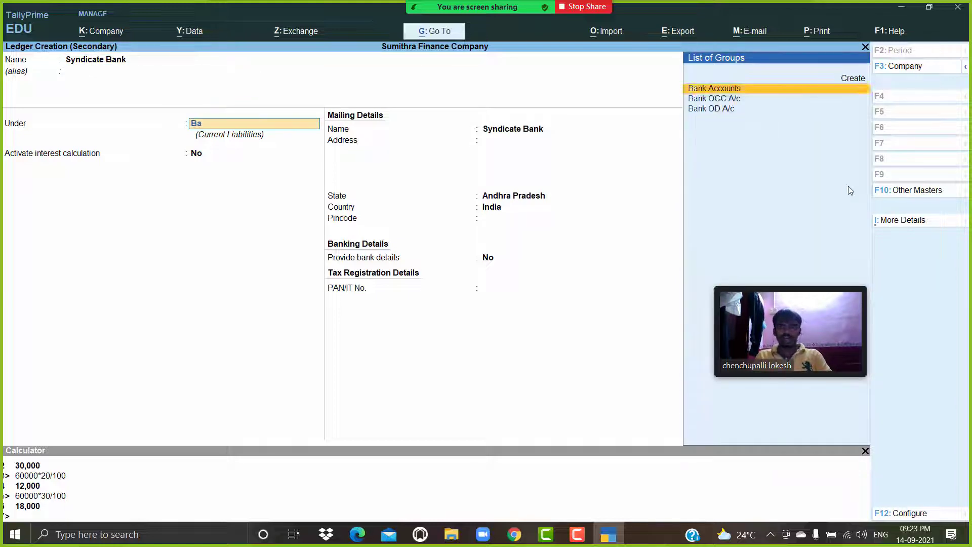
key(Return)
key(Return)
key(Return)
key(Return)
key(Return)
key(Return)
key(Return)
key(Return)
key(Return)
key(Return)
key(Return)
key(Return)
key(Return)
key(Return)
key(Return)
key(Return)
key(Return)
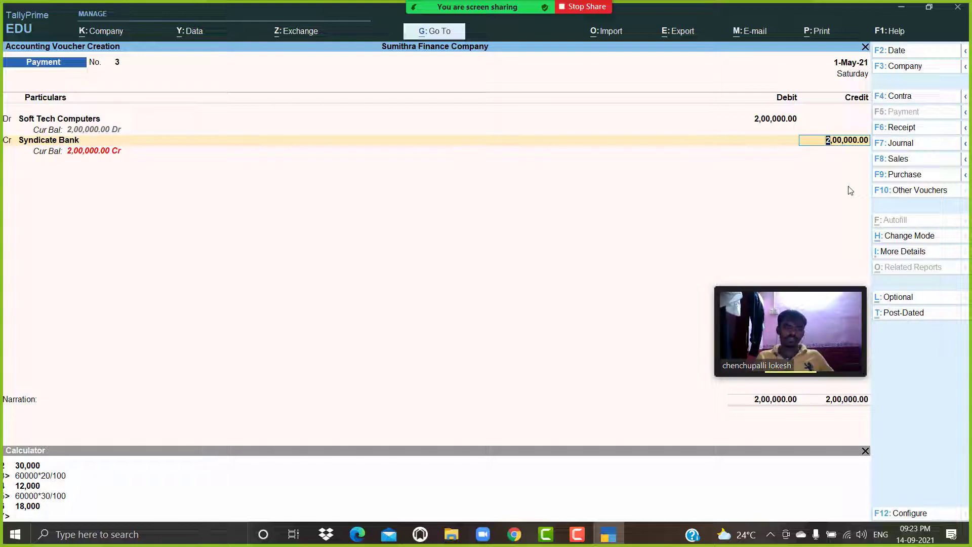
Compute 200000*25/100 in the calculator.
click(46, 515)
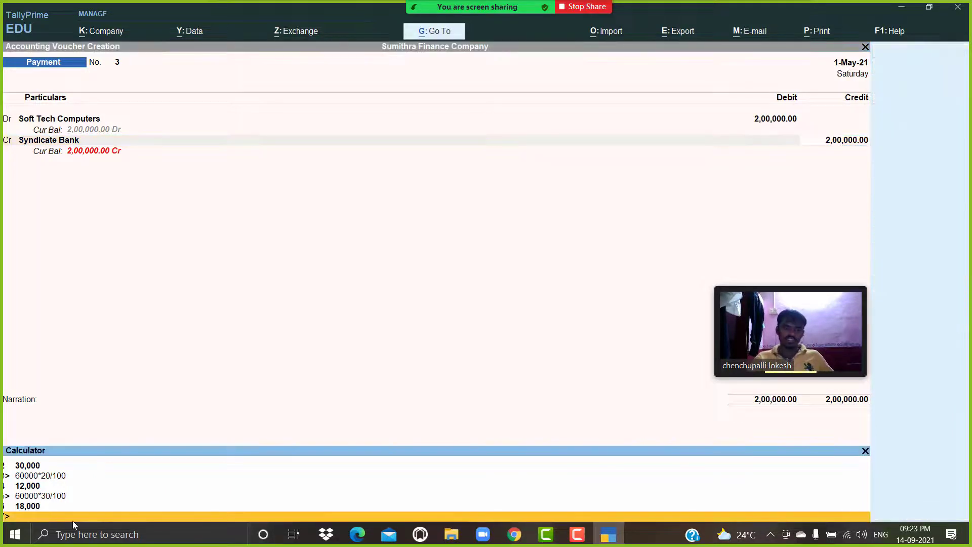
text(200000)
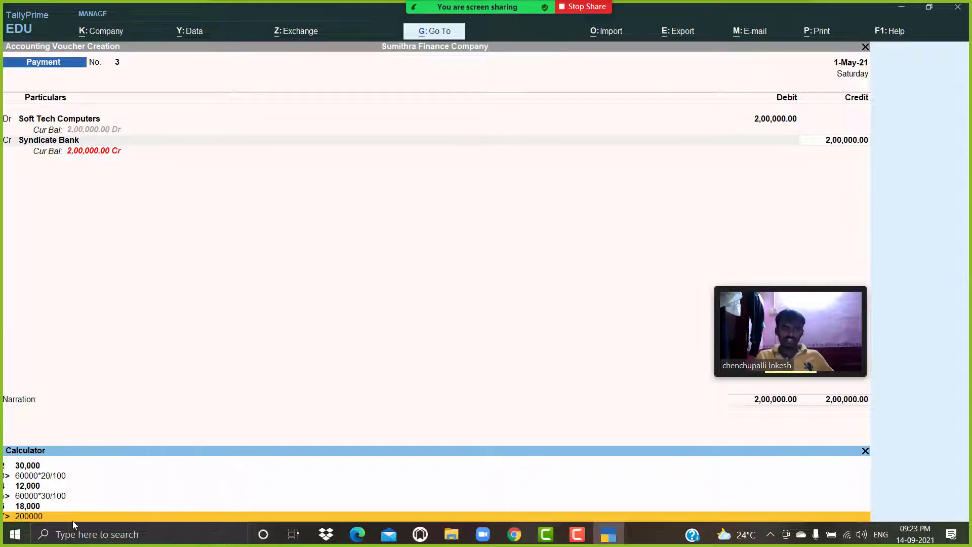
text(*)
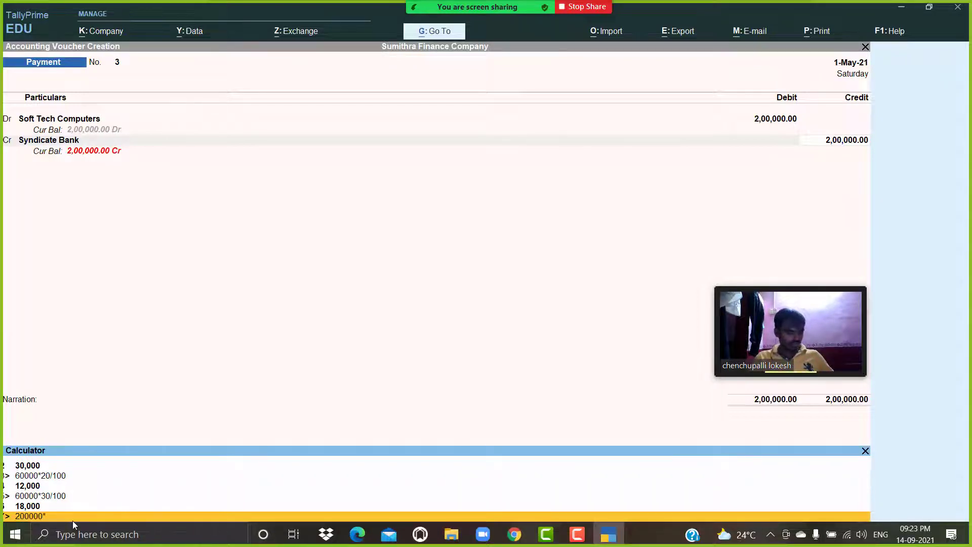
text(2)
text(5/100)
key(Return)
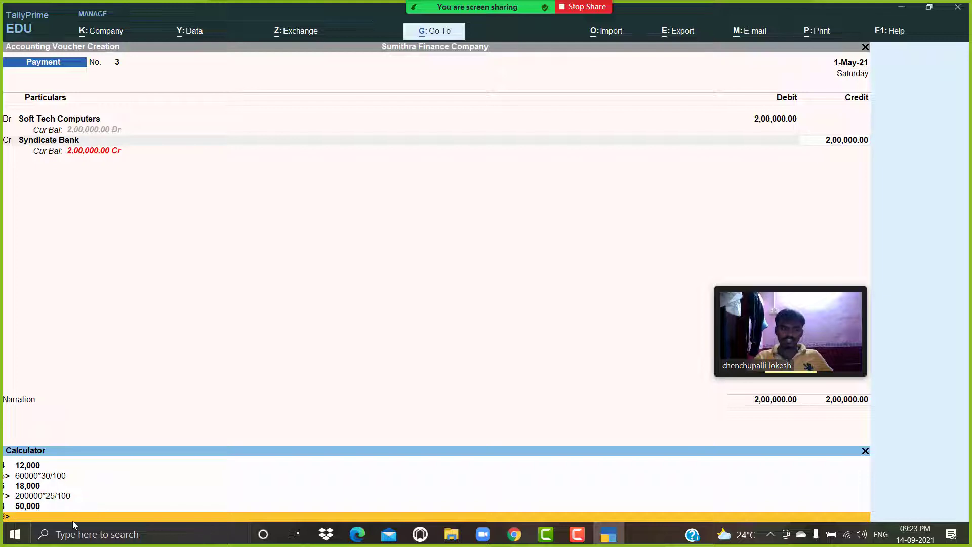
Set the Syndicate Bank credit amount to 50000 and start another credit line.
click(842, 143)
text(50000)
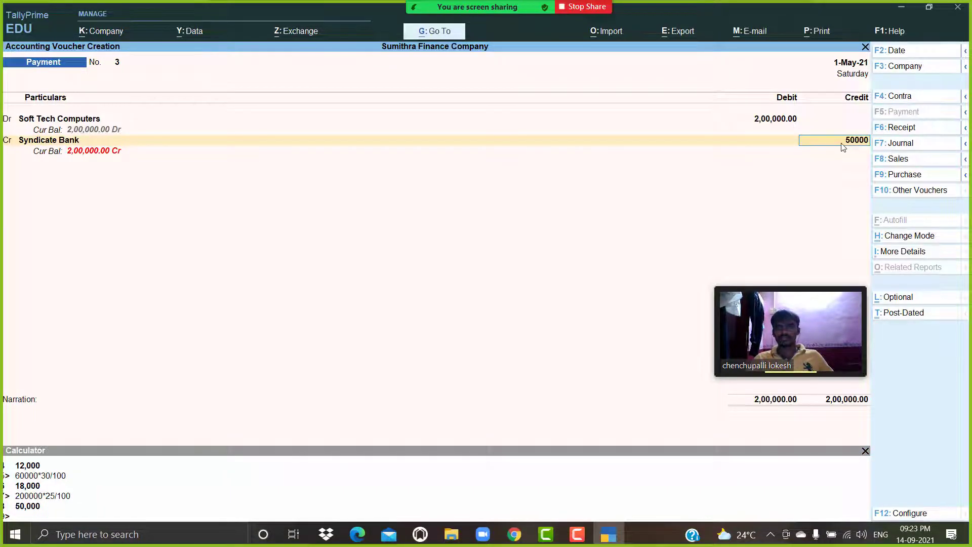
key(Return)
key(Return)
Credit Cash with the remaining 1,50,000 and save the voucher.
key(Return)
key(Return)
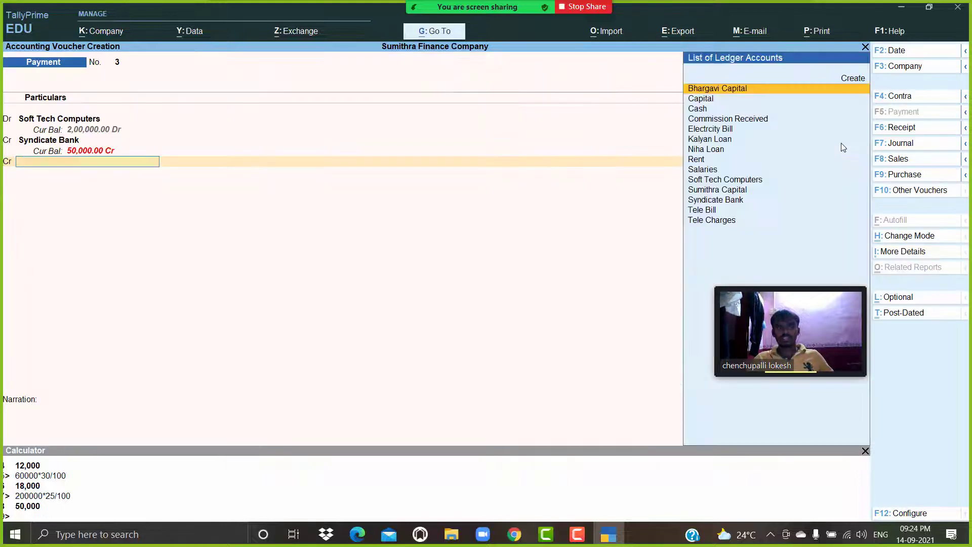
key(Down)
key(Down)
key(Return)
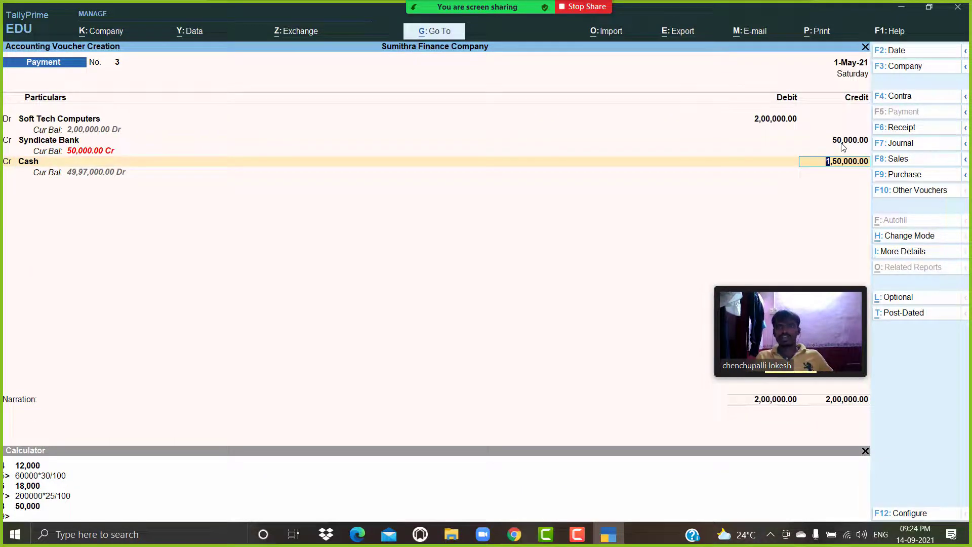
key(Return)
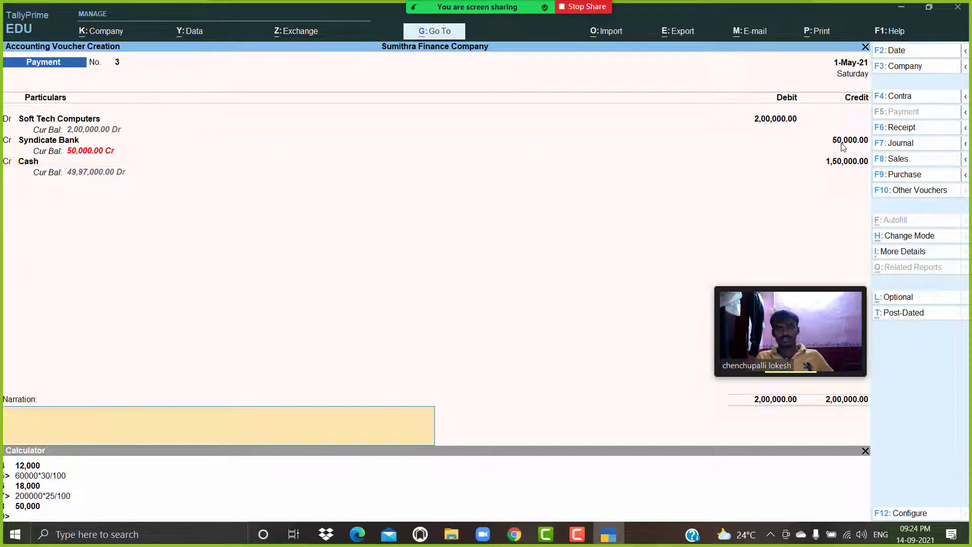
key(Return)
key(Return)
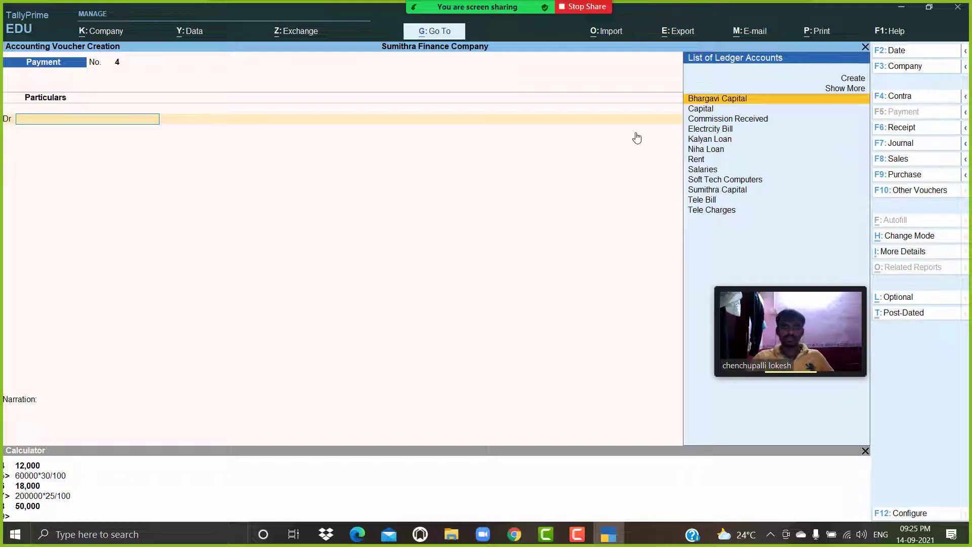
Shut Sumithra Finance Company and open the Kadapa Home Appliances company.
key(Escape)
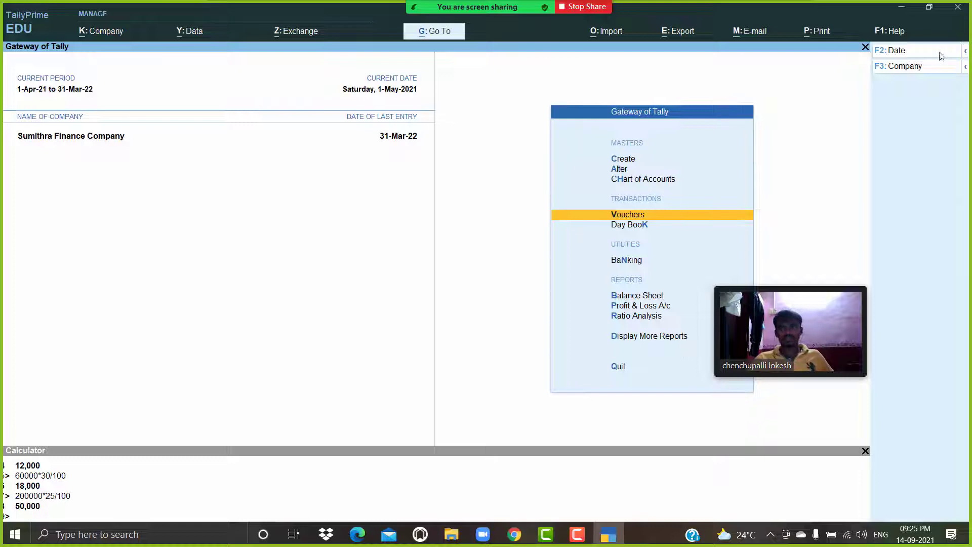
click(915, 71)
key(ctrl+F3)
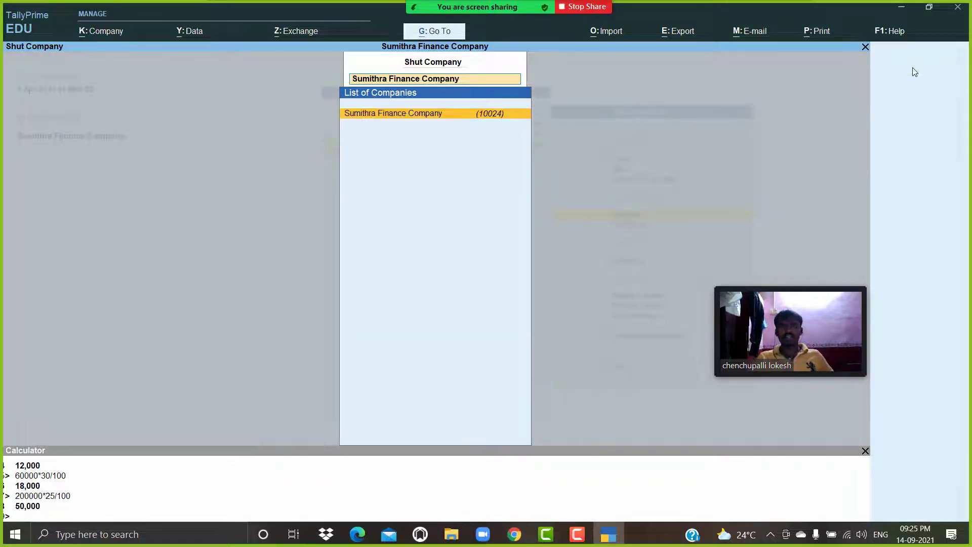
key(Return)
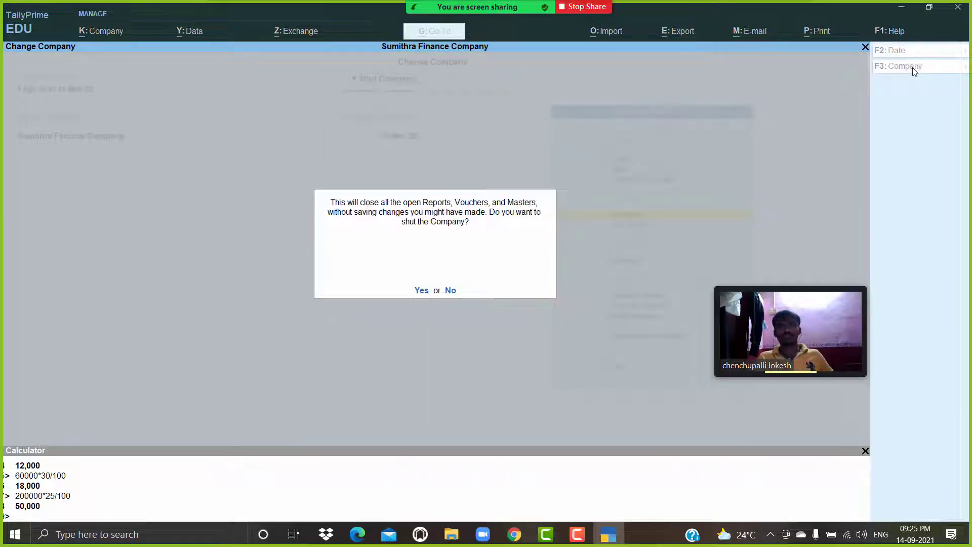
key(Return)
key(Down)
key(Down)
key(Down)
key(Down)
key(Down)
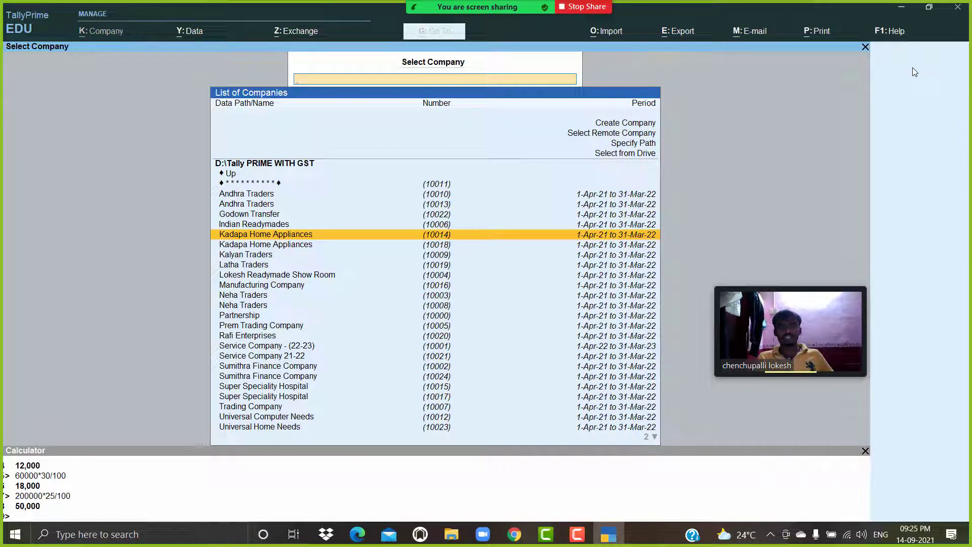
key(Return)
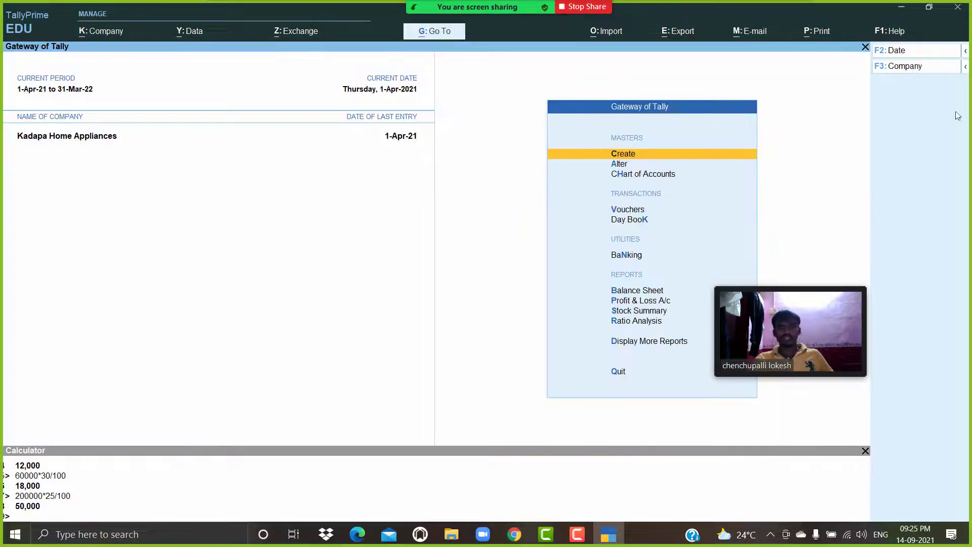
Open a new Debit Note voucher in Kadapa Home Appliances.
click(628, 210)
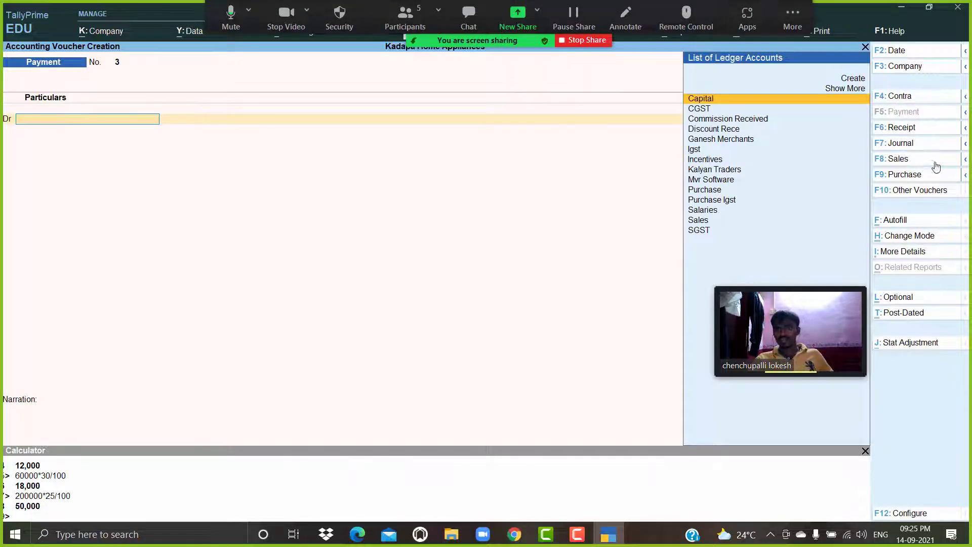
click(920, 178)
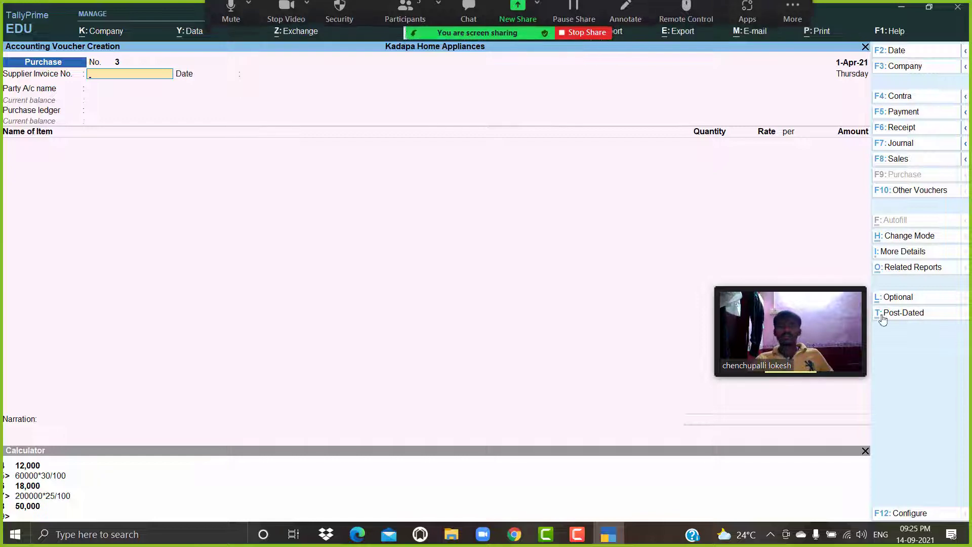
click(917, 198)
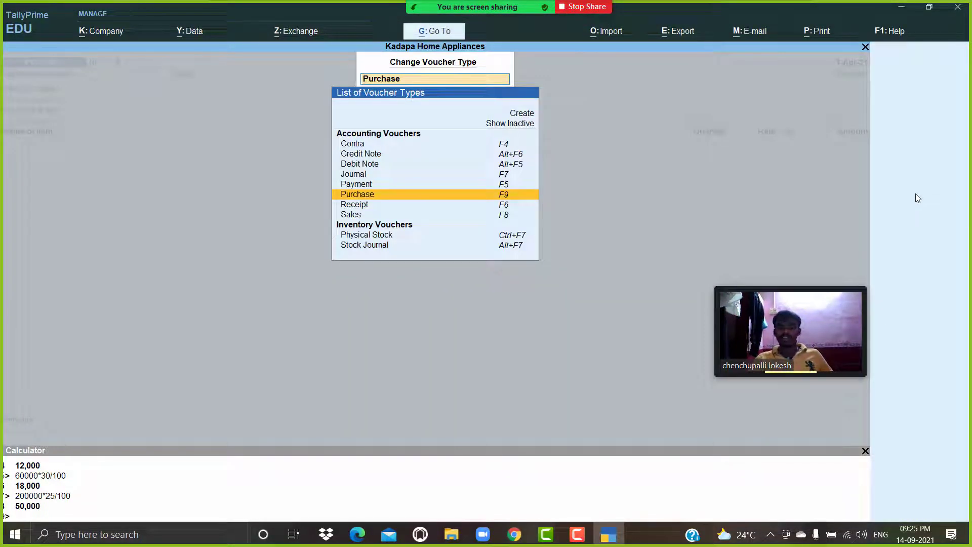
key(Up)
key(Up)
key(Up)
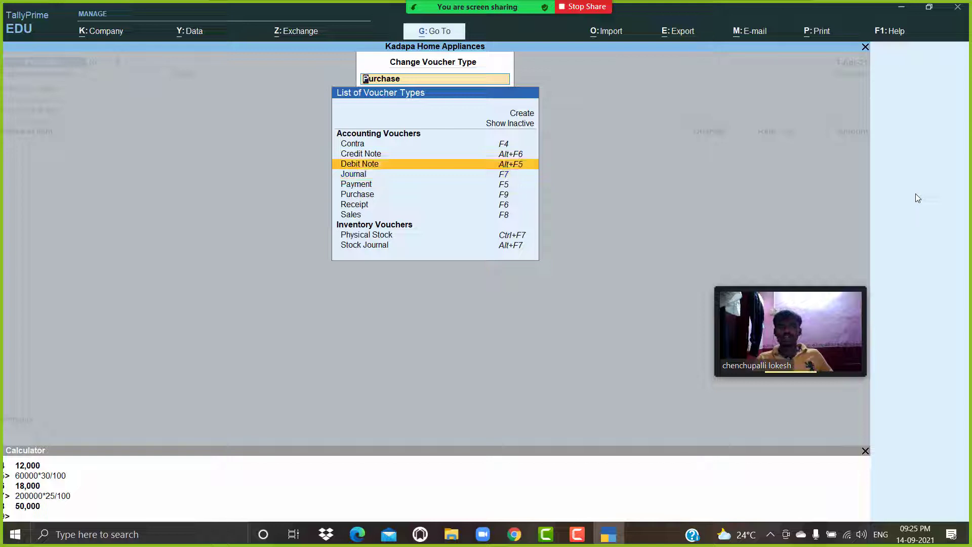
key(Return)
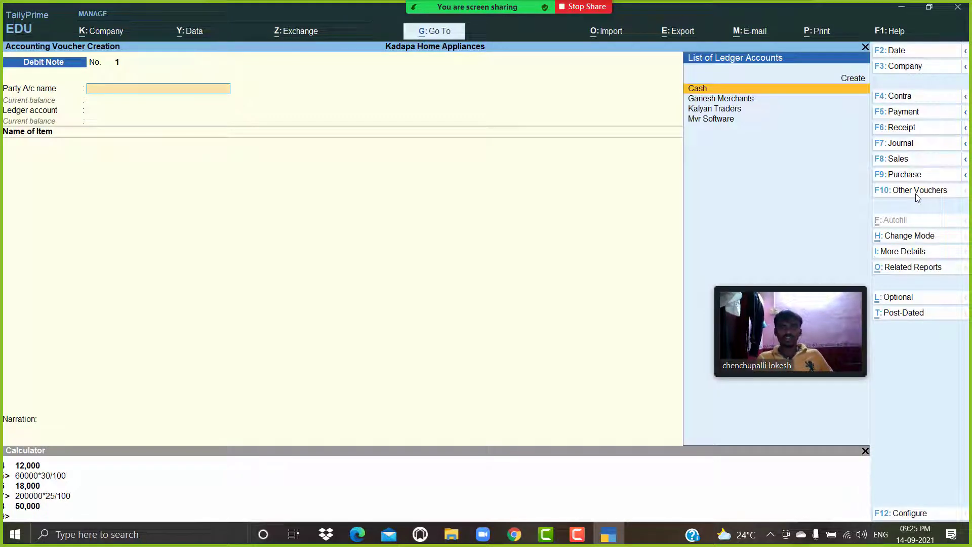
Select Kalyan Traders as the party account and accept the party details with Purchase as ledger account.
key(Down)
key(Down)
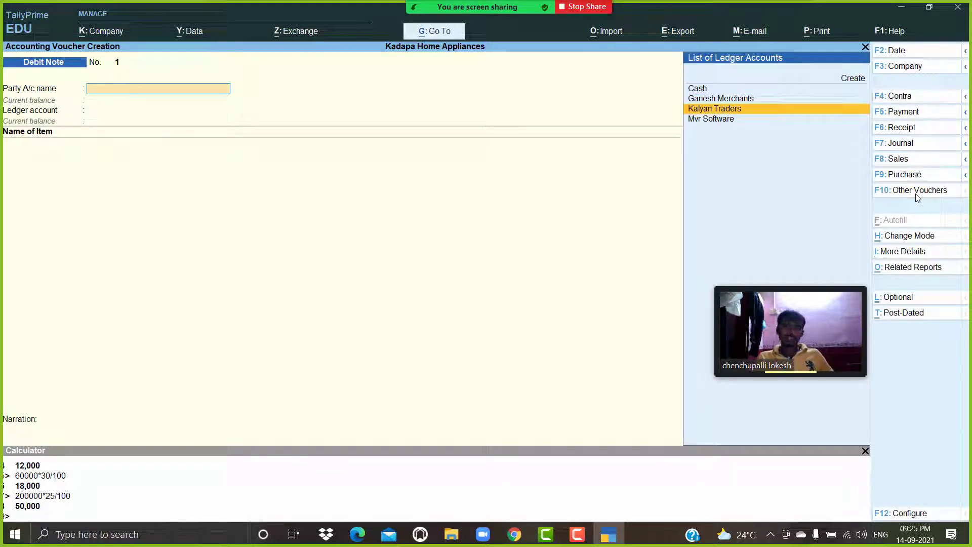
key(Return)
key(Return)
key(Return)
key(Return)
key(Return)
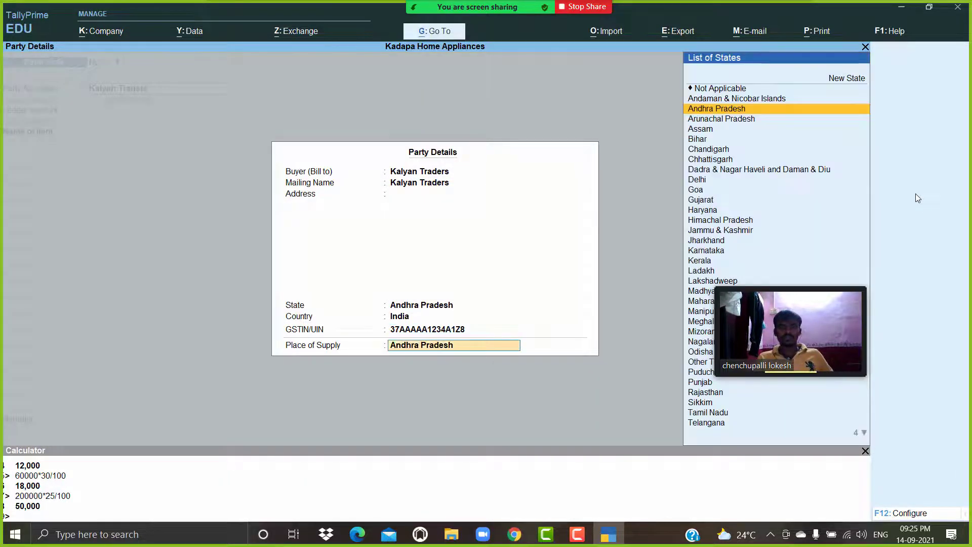
key(Return)
key(Return)
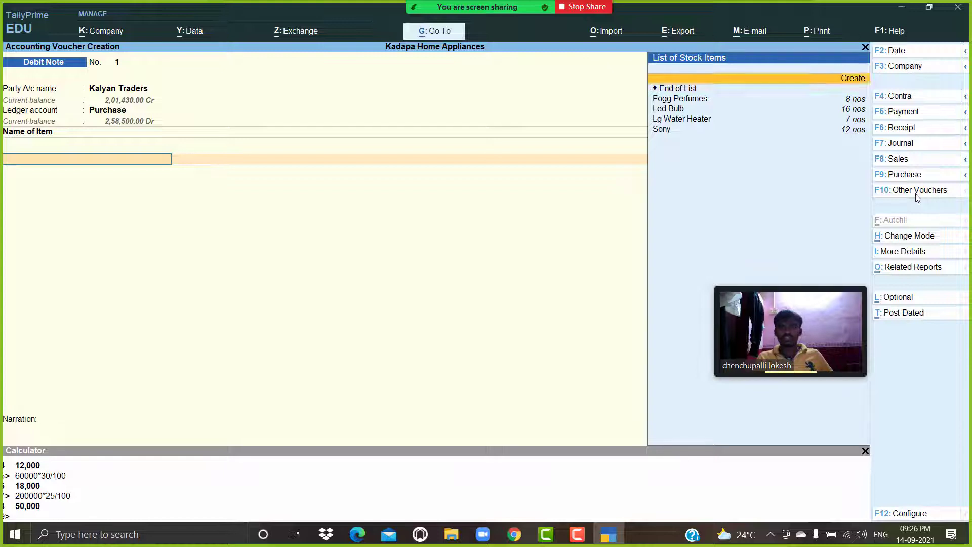
Add Fogg Perfumes to the debit note with a quantity of 150 at 300 per unit.
key(Down)
key(Down)
key(Return)
key(Return)
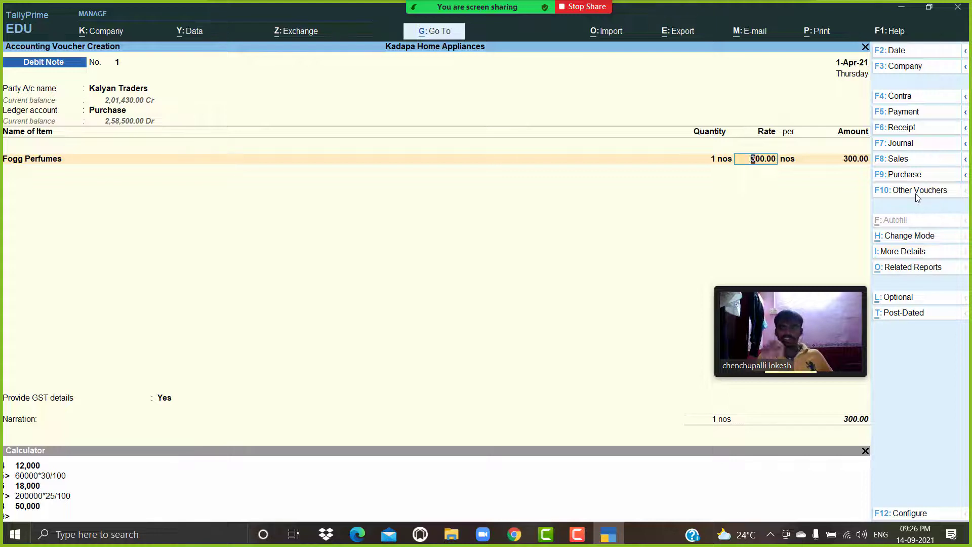
key(BackSpace)
text(150)
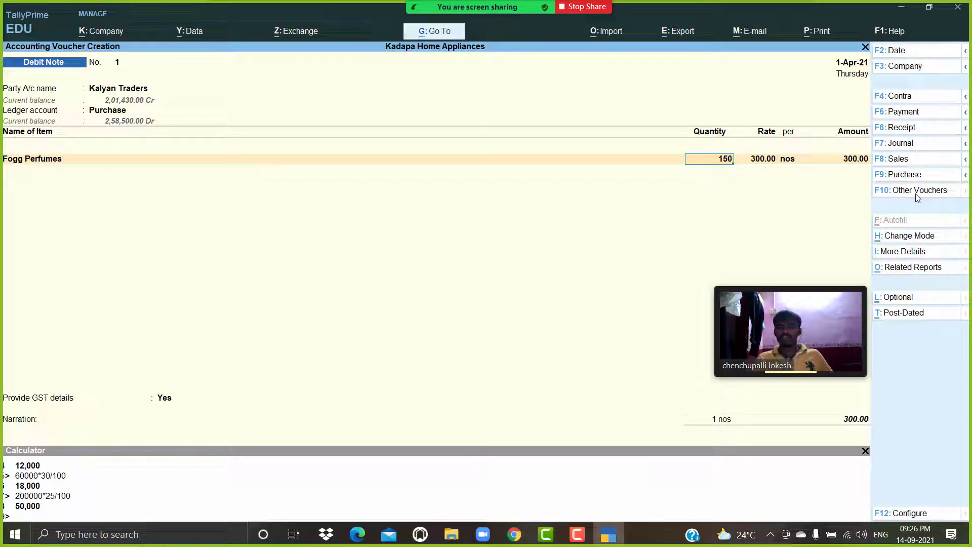
key(Return)
key(Return)
key(Return)
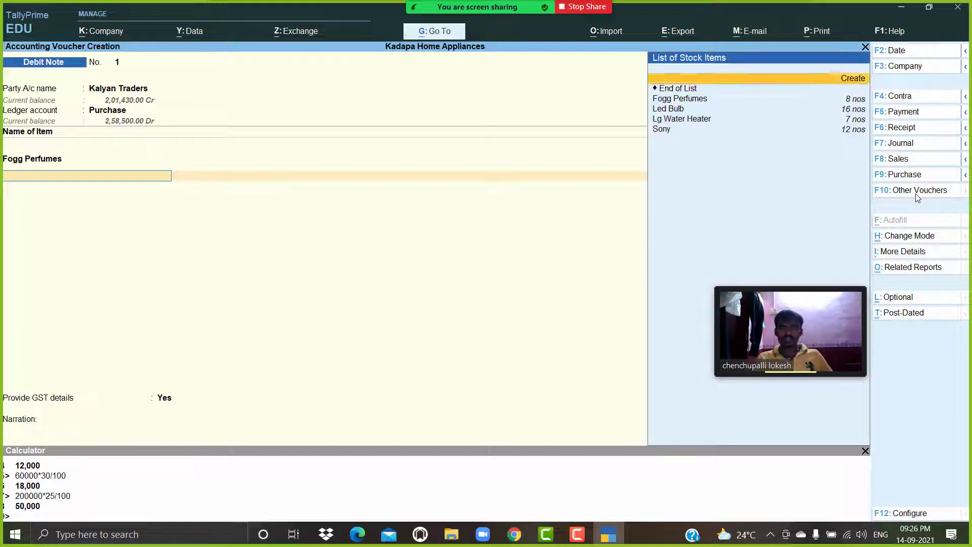
Add Lg Water Heater with a quantity of 100 at the rate of 1,000.
key(Down)
key(Down)
key(Down)
key(Return)
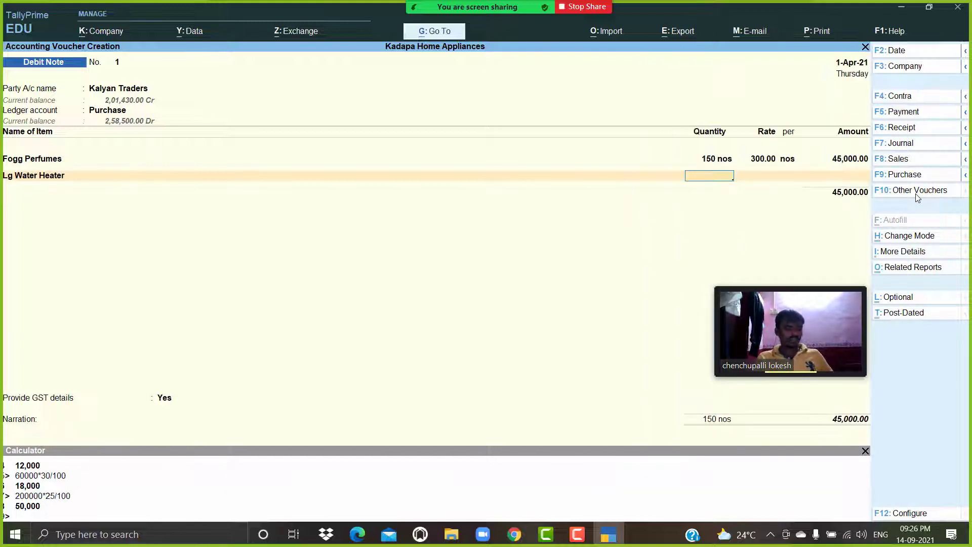
text(100)
key(Return)
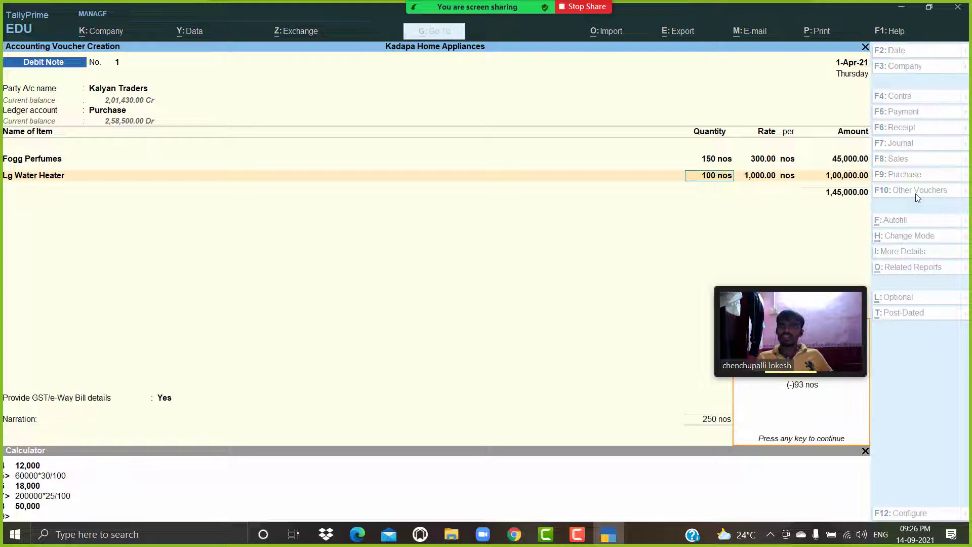
key(Return)
key(Return)
key(Return)
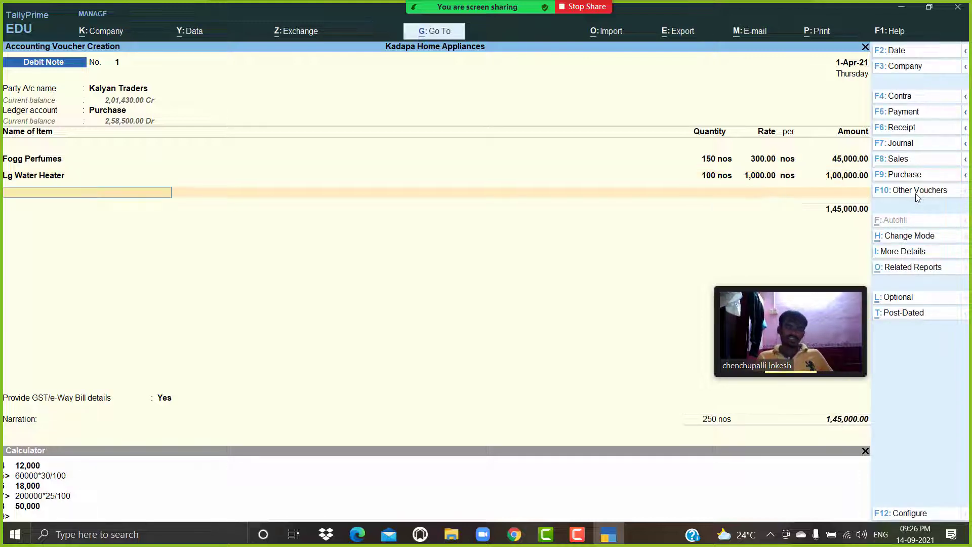
Add Led Bulb with a quantity of 50 at the rate of 1,500.
key(BackSpace)
key(Return)
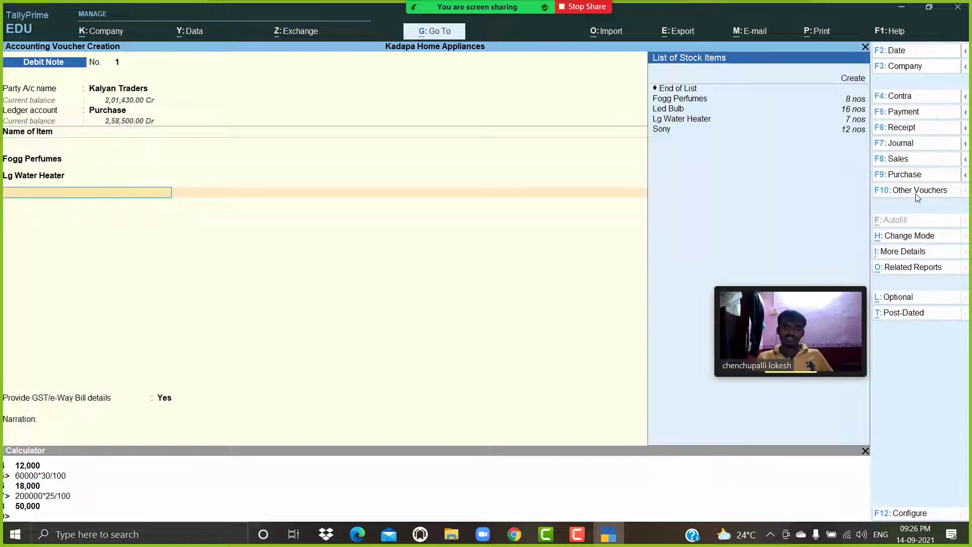
key(Down)
key(Down)
key(Down)
key(Down)
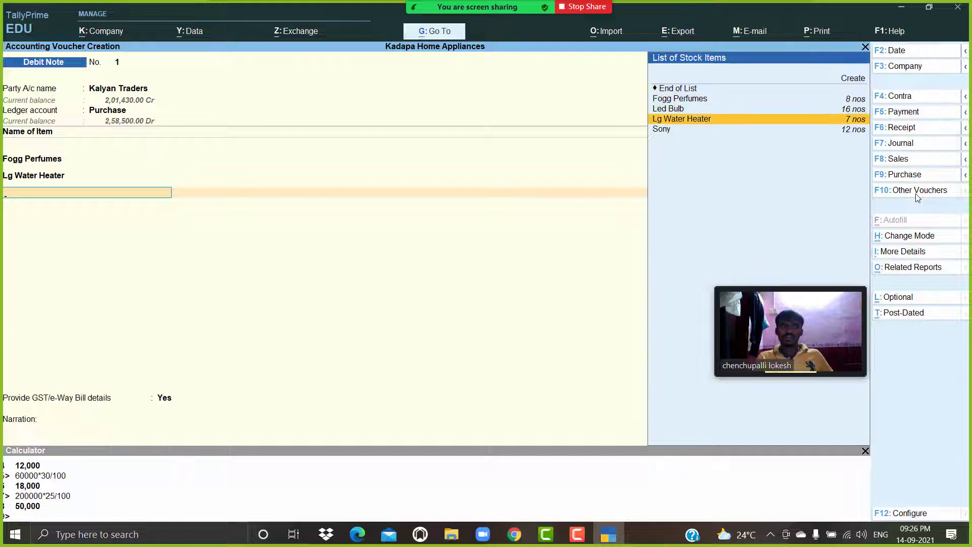
key(Up)
key(Return)
text(5)
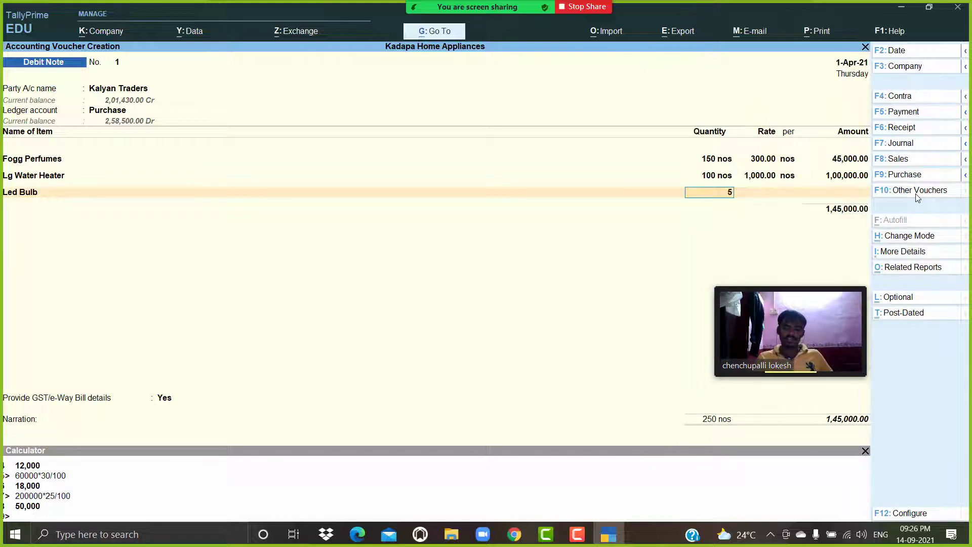
text(0)
key(Return)
key(Return)
key(Return)
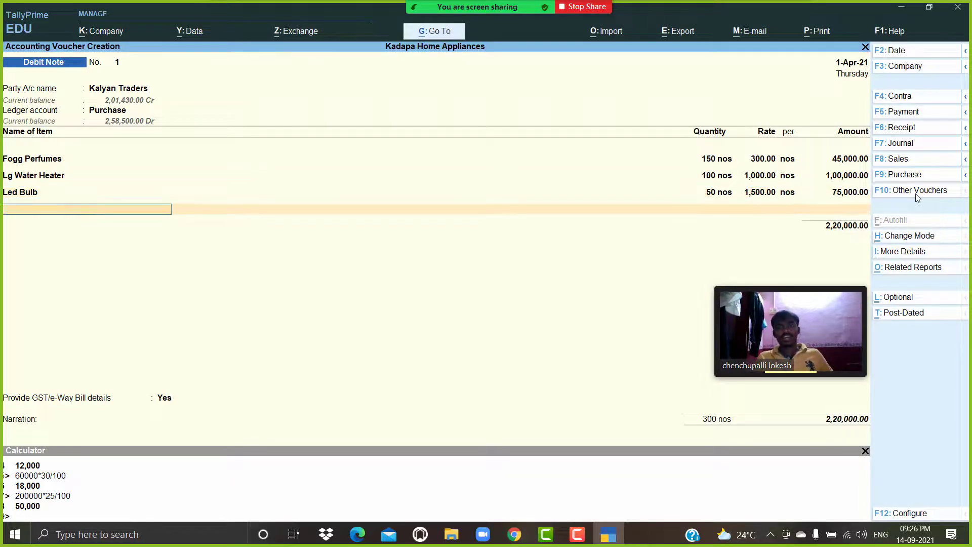
Add the CGST and SGST tax ledgers below the item lines of the debit note.
key(Return)
key(Down)
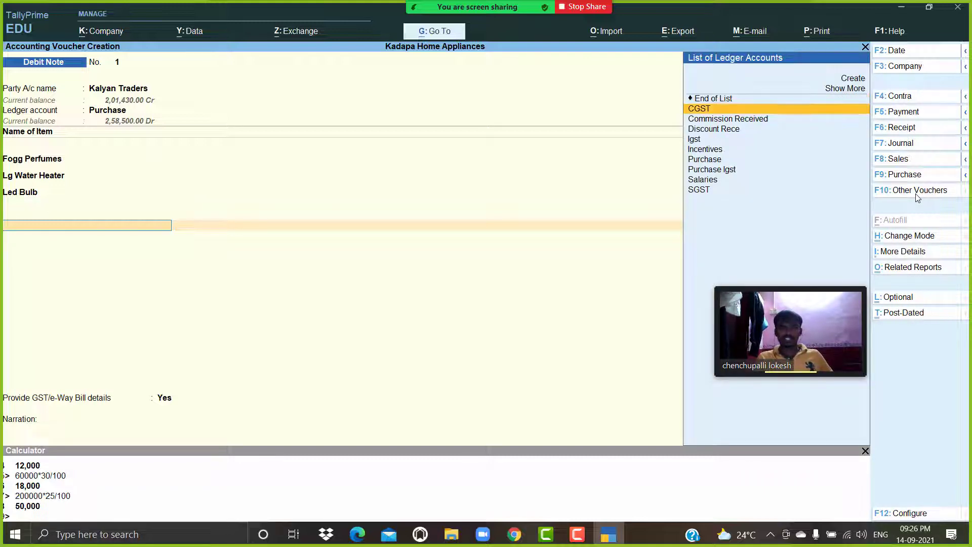
key(Return)
key(Return)
text(Sg)
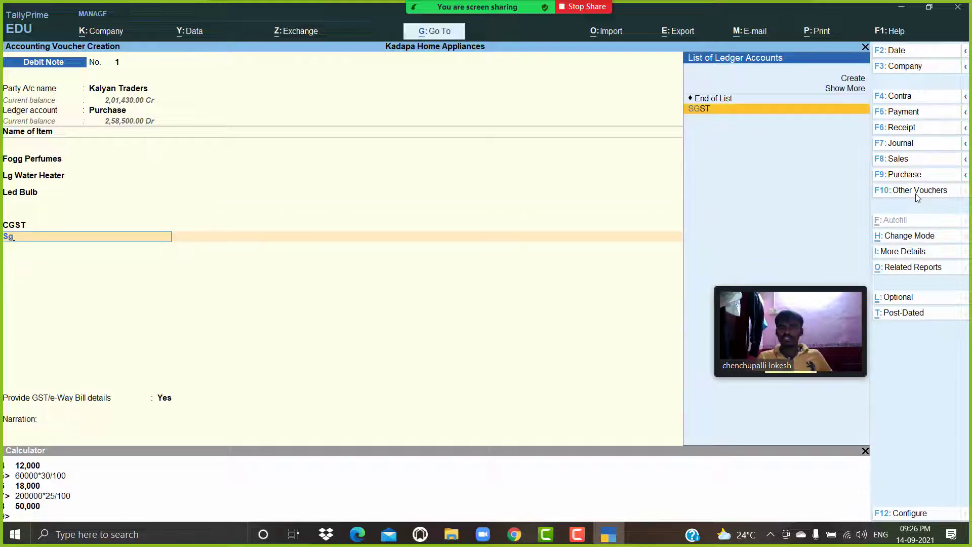
key(Return)
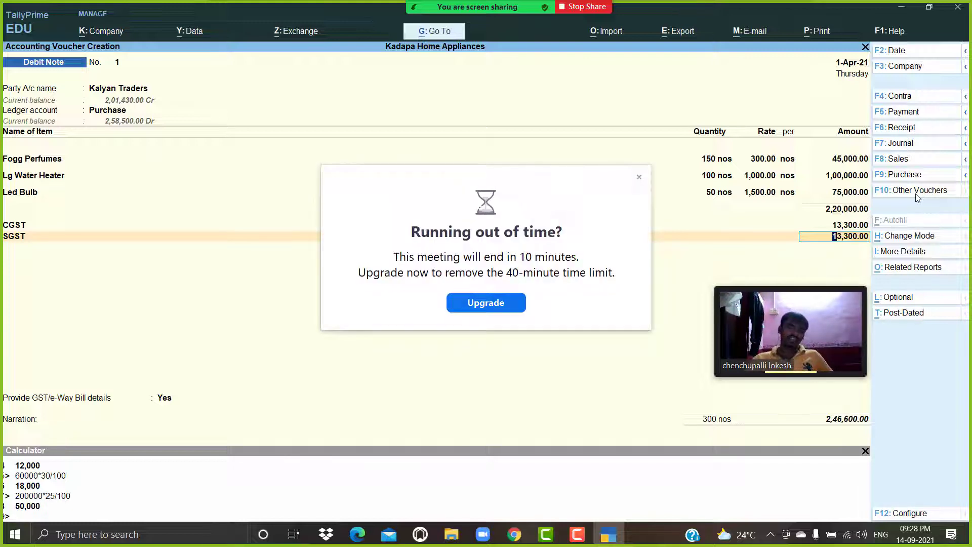
Save the debit note voucher.
click(639, 177)
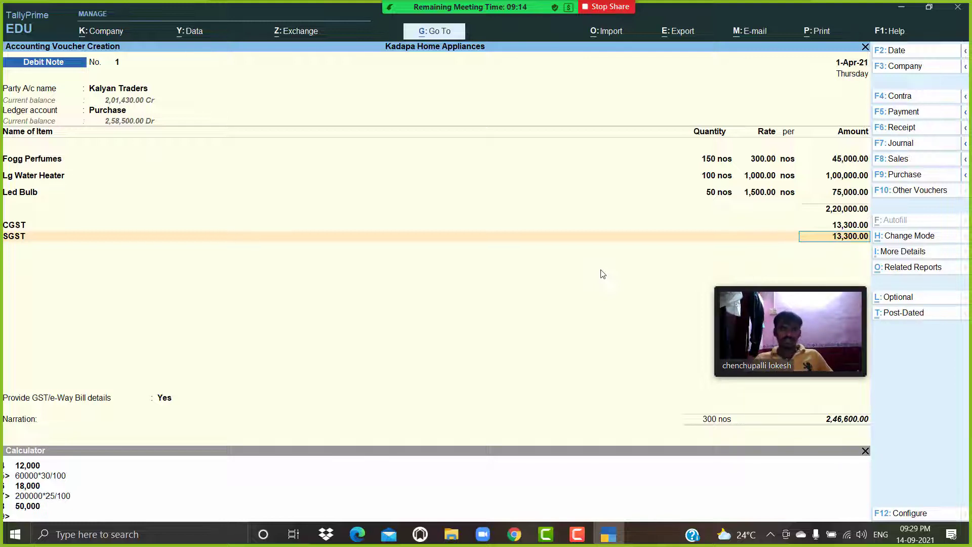
key(ctrl+a)
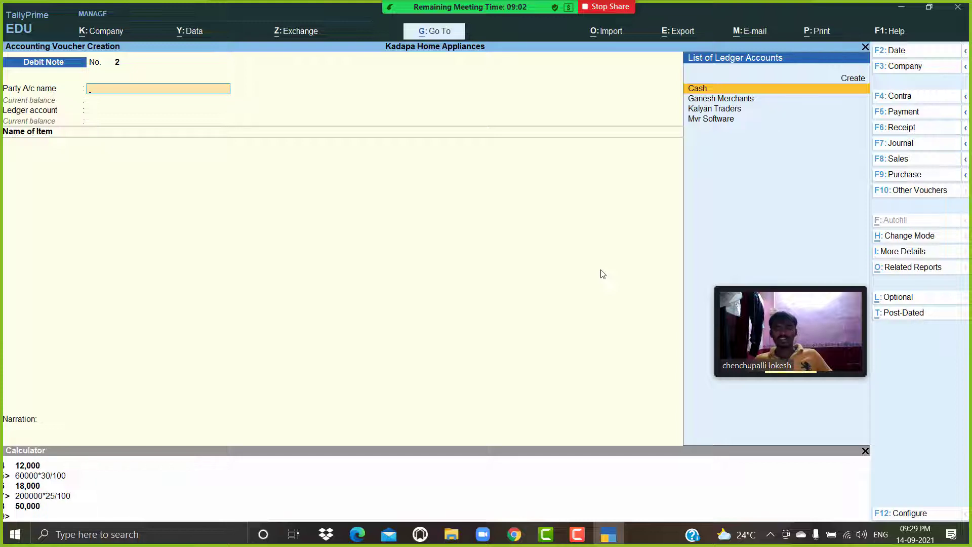
key(alt+Tab)
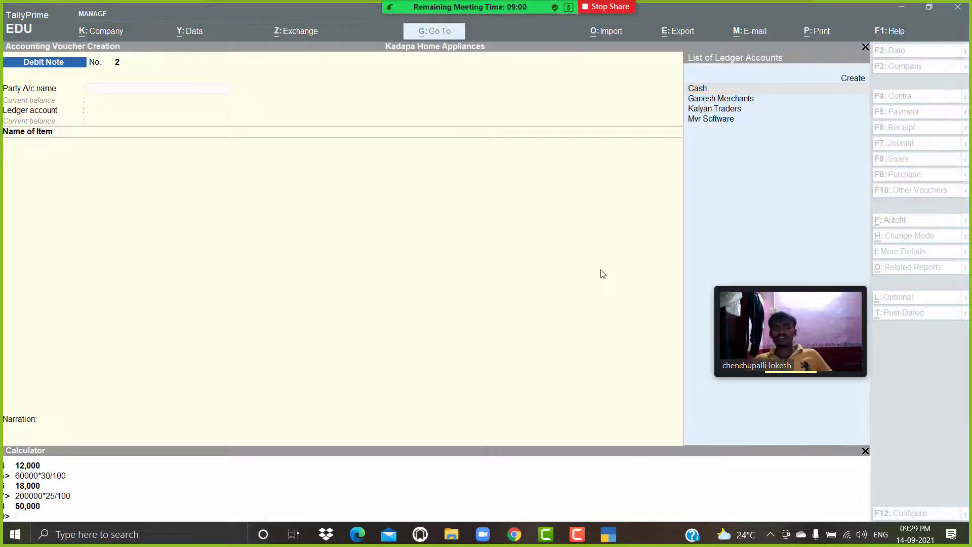
click(599, 271)
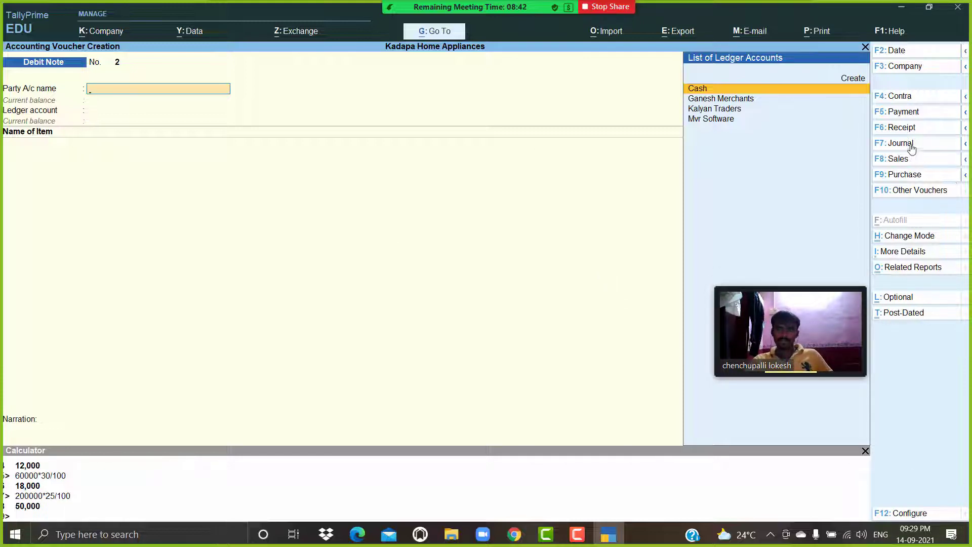
click(918, 113)
mouse_move(720, 334)
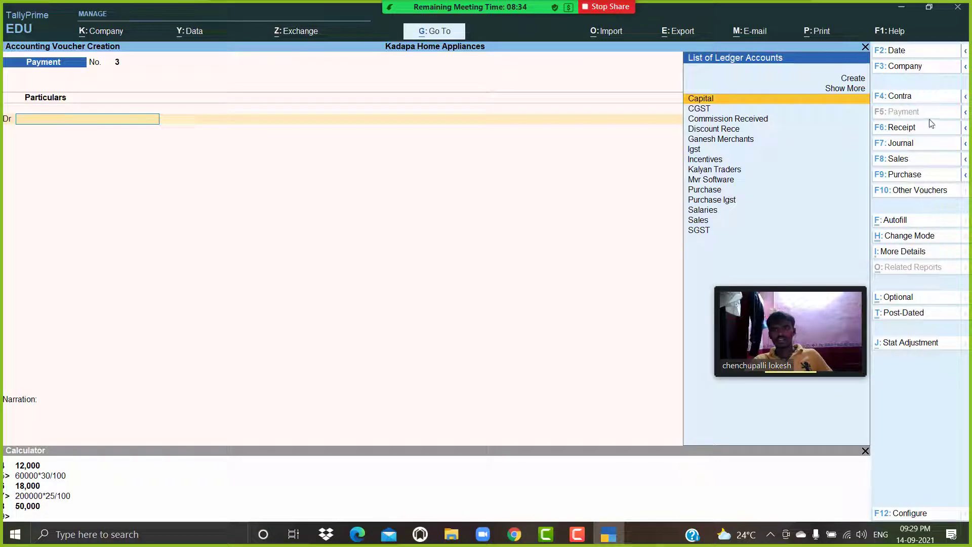
click(919, 97)
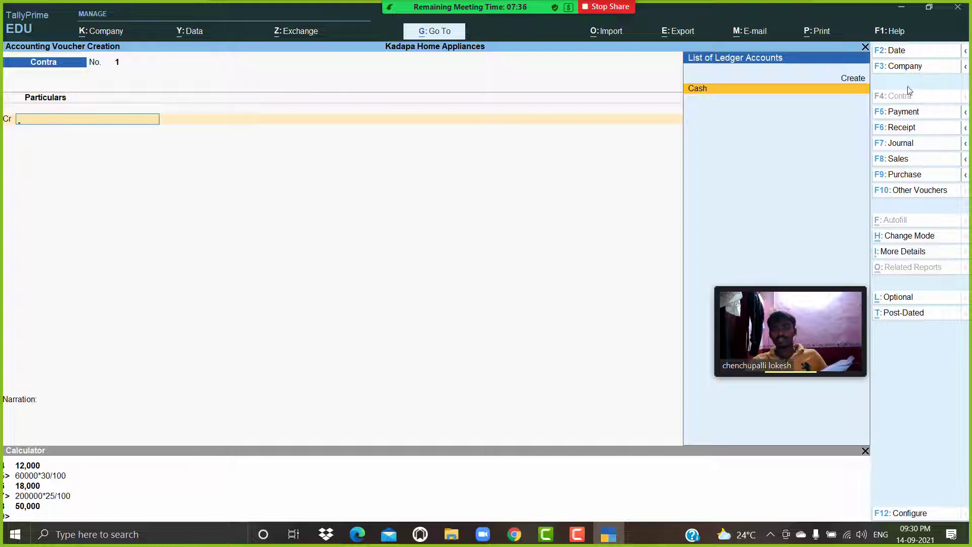
click(898, 161)
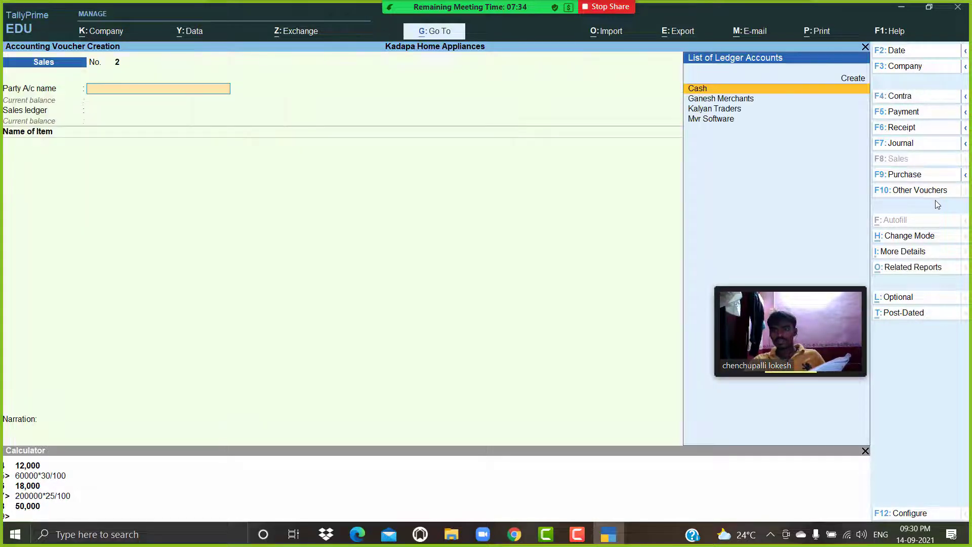
click(928, 194)
key(Up)
key(Up)
key(Up)
key(Up)
key(Up)
key(Up)
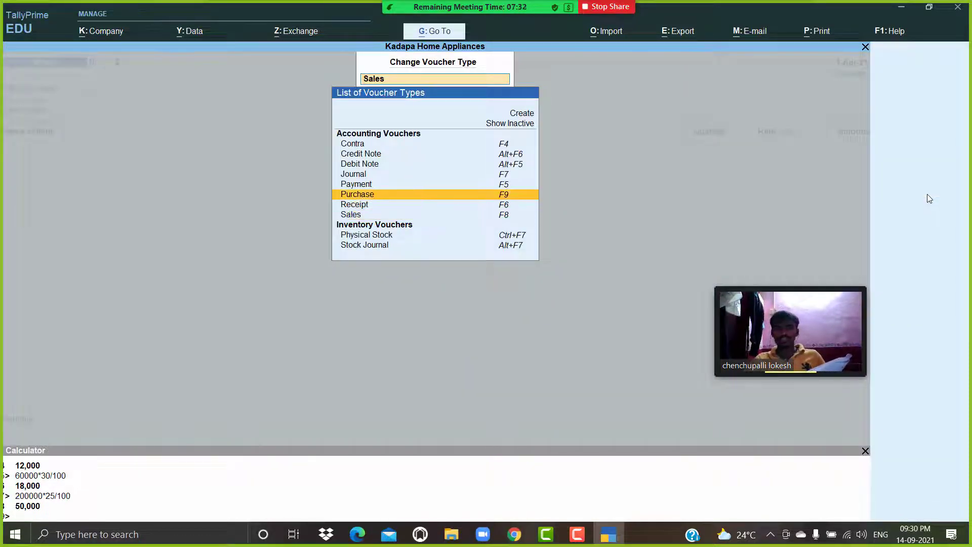
key(Return)
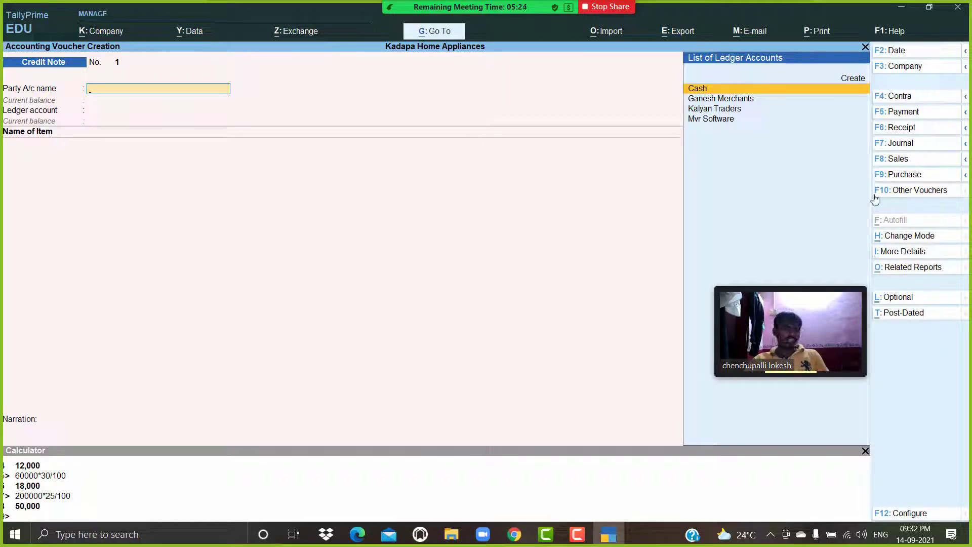
Start a new purchase voucher and begin creating a party ledger named Chirtu Traaders.
click(904, 175)
key(Return)
key(Return)
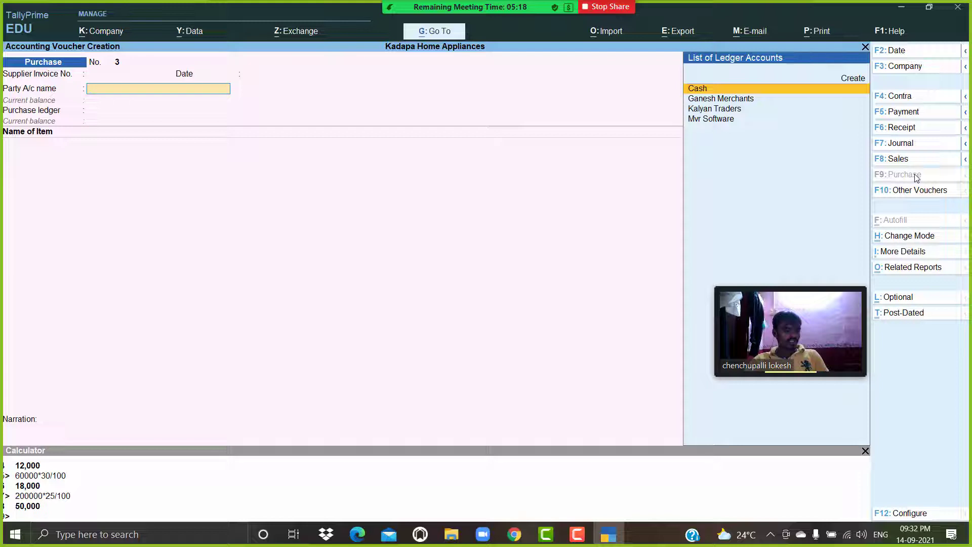
key(alt+c)
text(C)
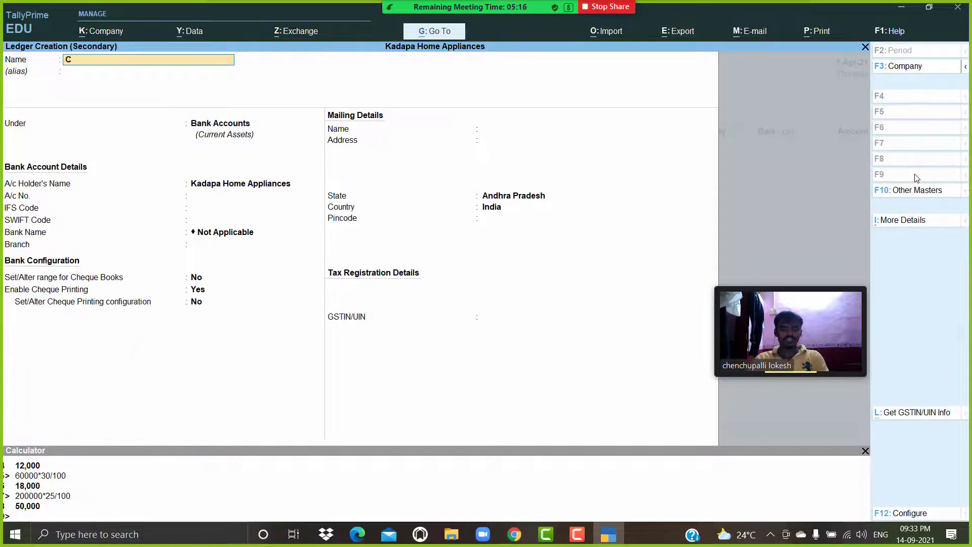
text(hirtu t)
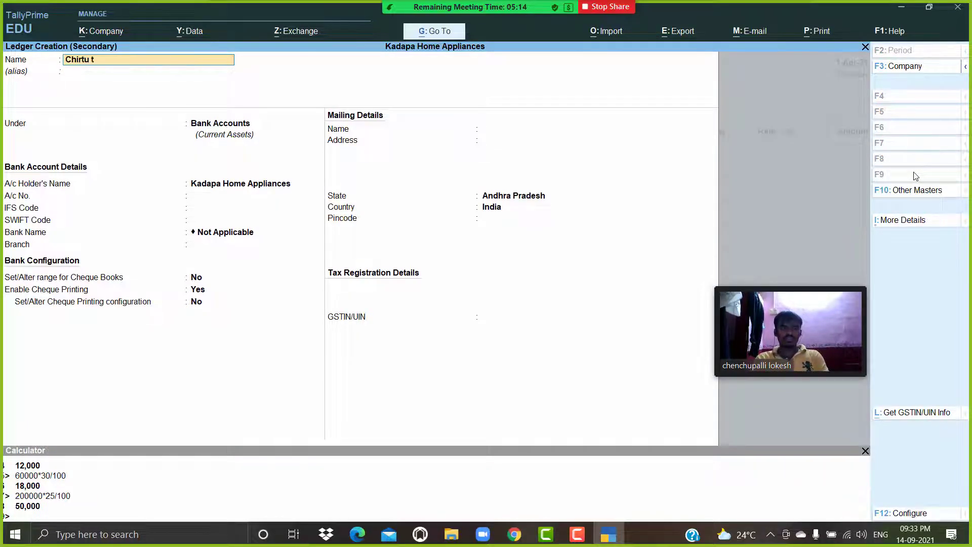
text(rafer)
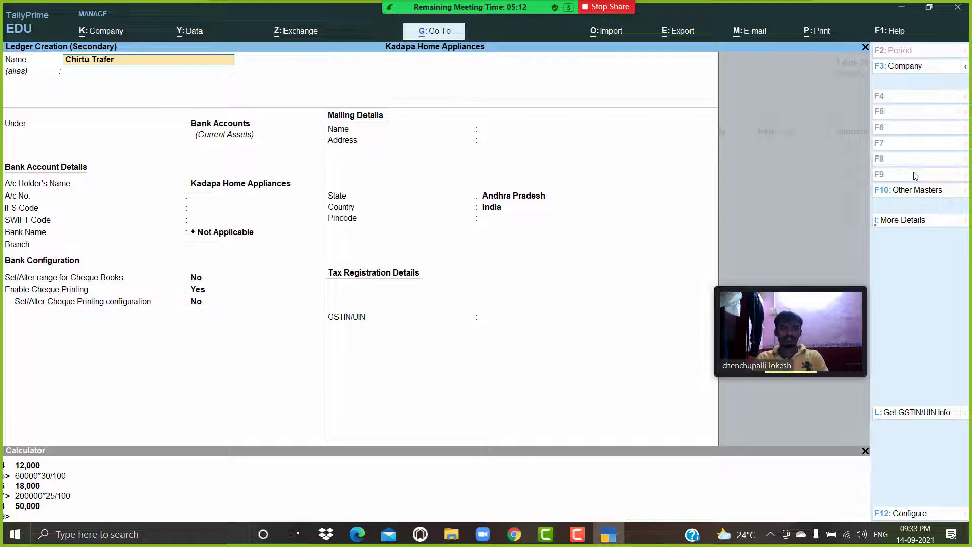
key(BackSpace)
key(BackSpace)
key(BackSpace)
text(aders)
key(Return)
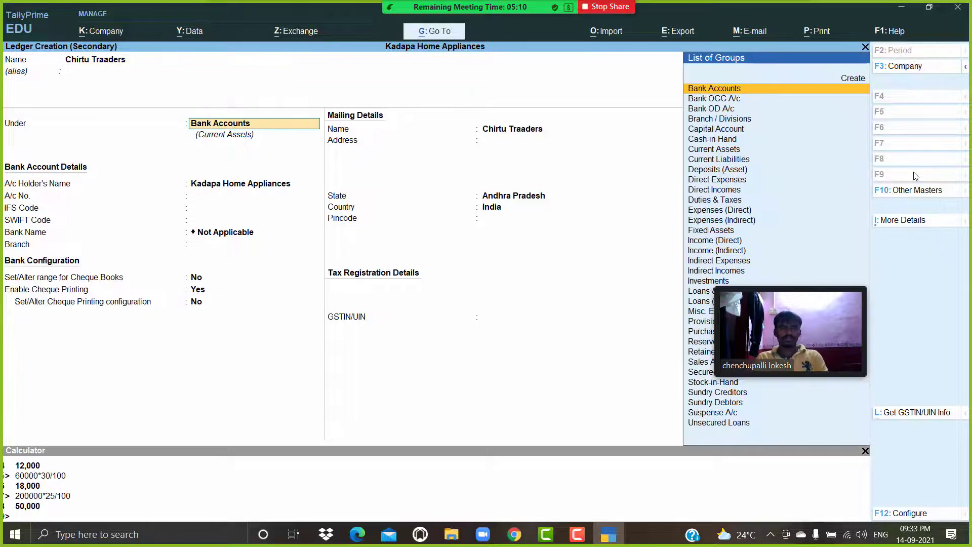
Place the new ledger under Sundry Creditors.
key(Return)
text(Sun)
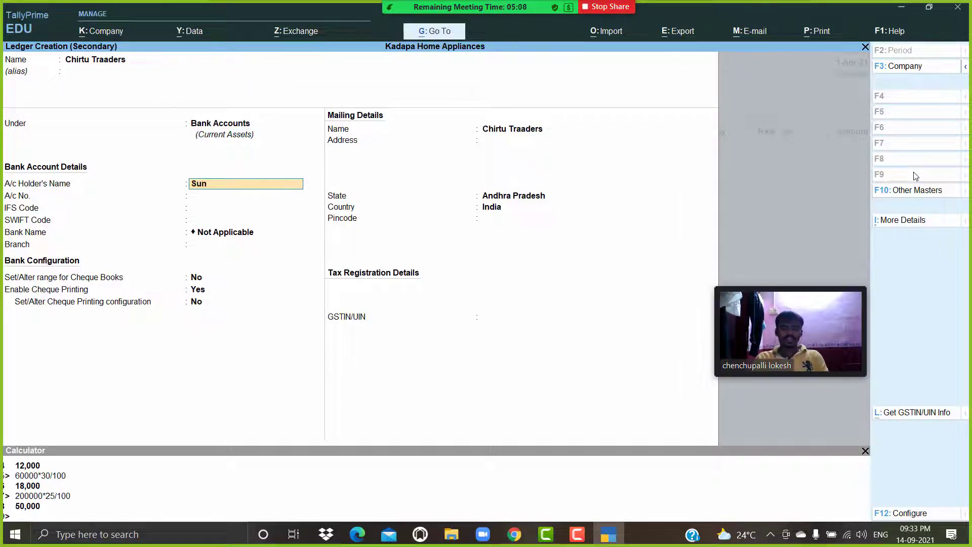
key(BackSpace)
key(BackSpace)
key(BackSpace)
key(BackSpace)
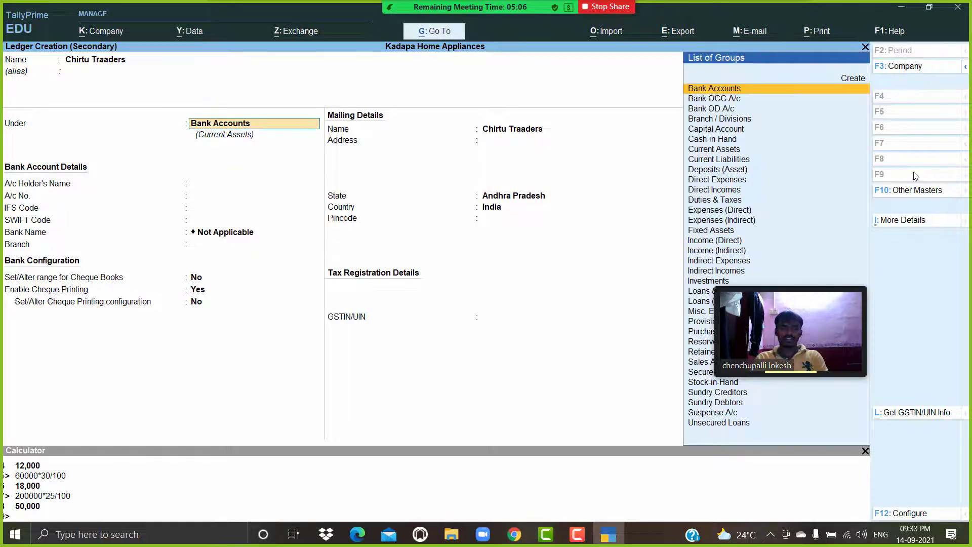
text(Sun)
key(Return)
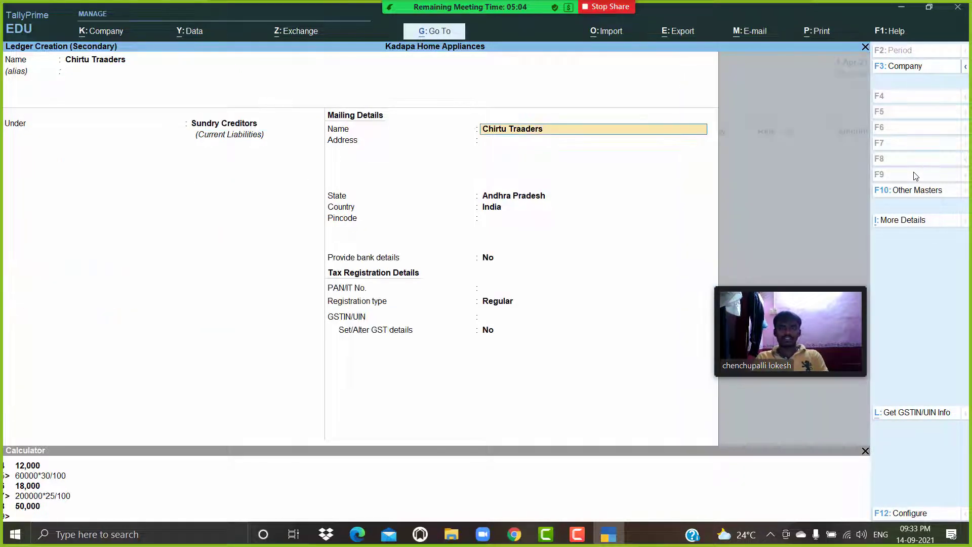
Set the ledger's state to Kerala, registration type Regular and GSTIN/UIN to 32.
key(Return)
key(Return)
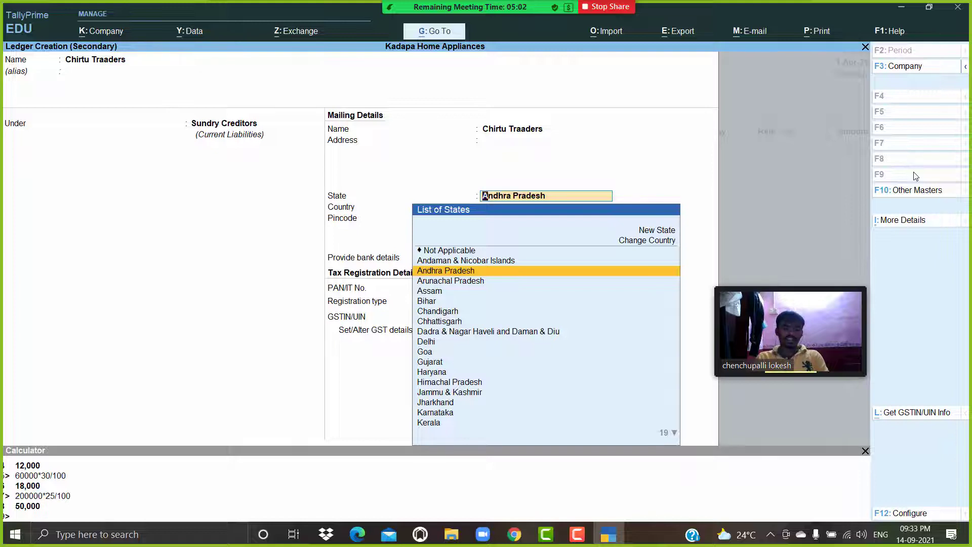
text(ke)
key(Return)
key(Return)
key(Return)
key(Return)
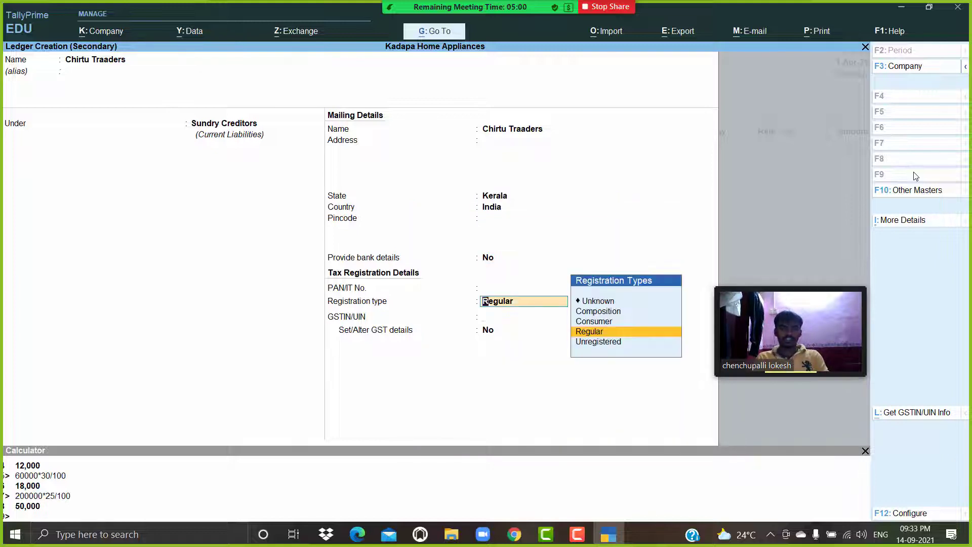
key(Return)
text(32)
key(ctrl+l)
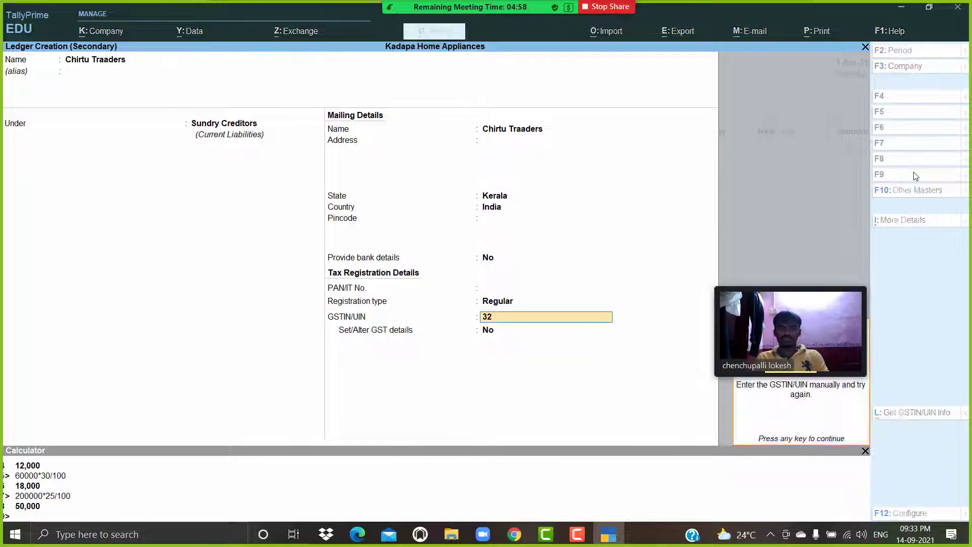
Save the Chirtu Traaders ledger.
key(Return)
key(Return)
key(Return)
Confirm the party details and choose Purchase Igst as the purchase ledger.
key(Return)
key(Return)
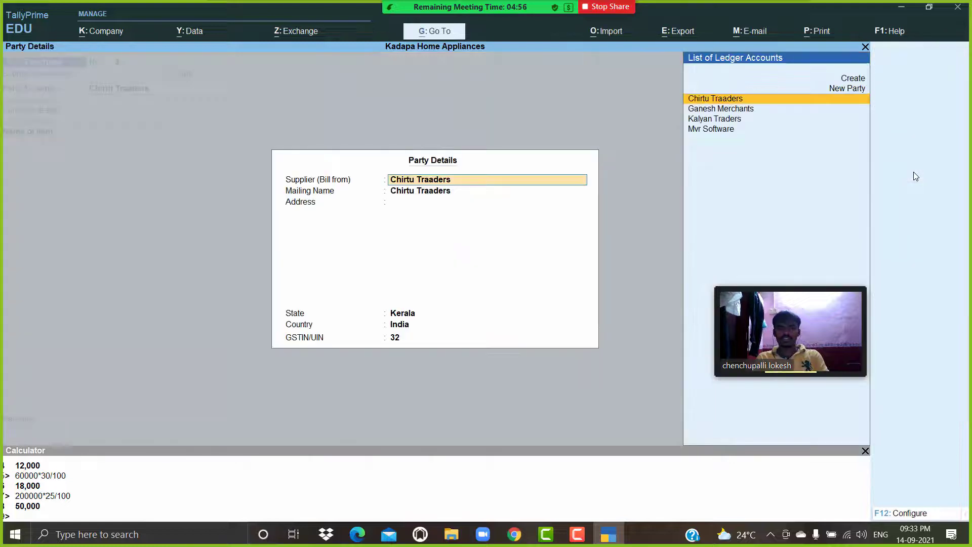
key(Return)
key(Return)
key(Return)
key(Return)
key(Return)
key(Return)
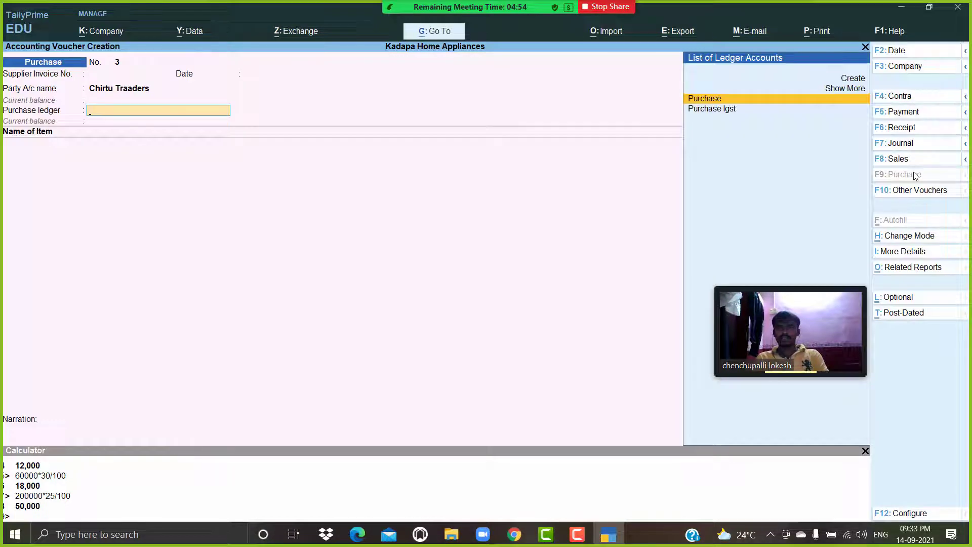
key(Down)
key(Return)
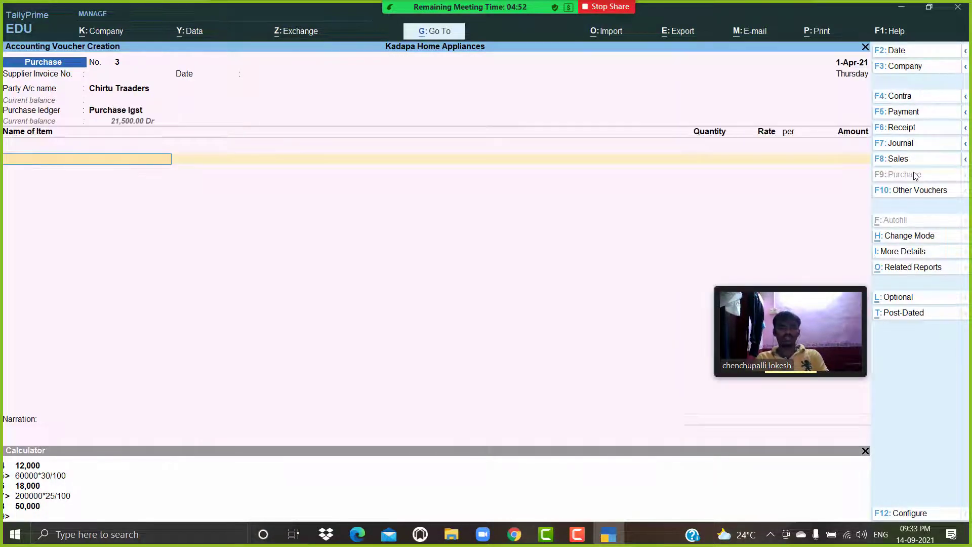
Create a new stock item named Bmw under a new stock group called Cars.
key(alt+c)
text(B)
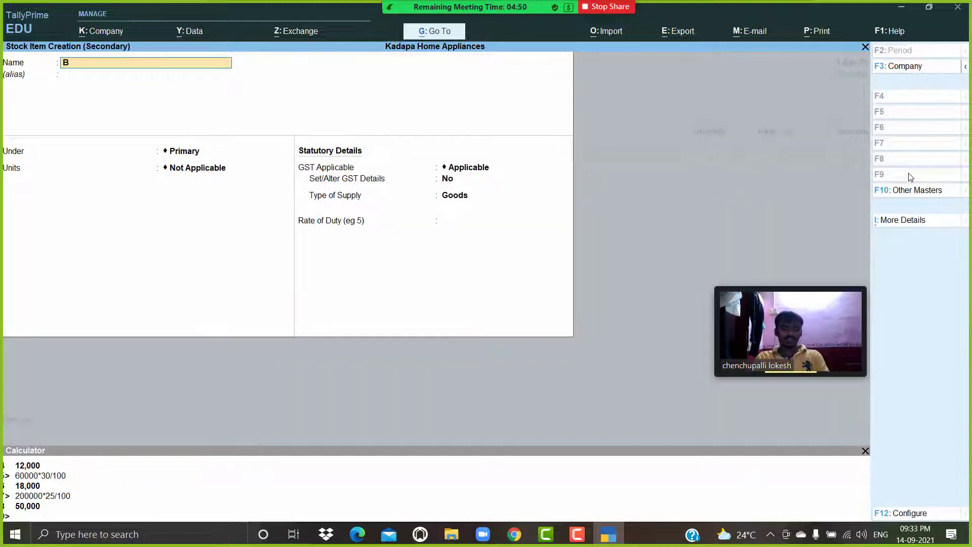
text(mw)
key(Return)
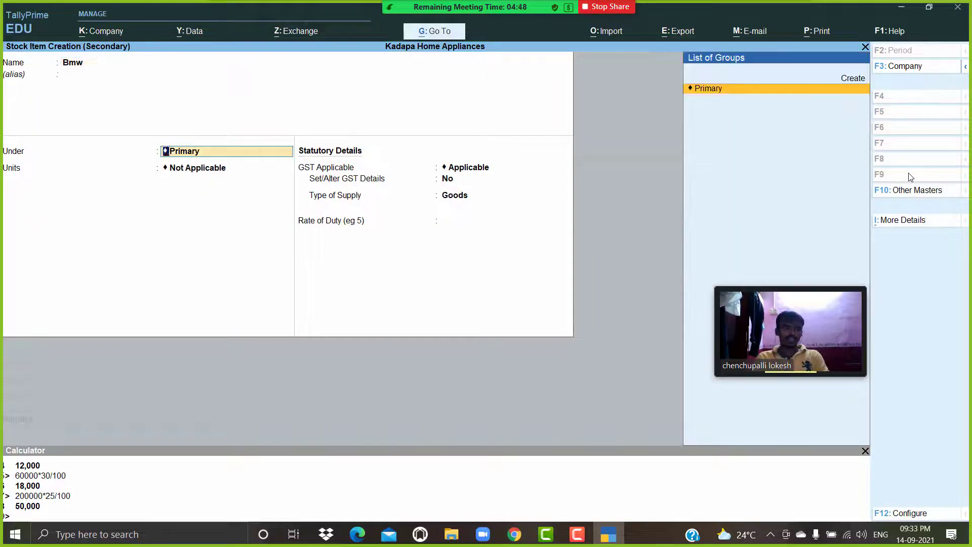
key(alt+c)
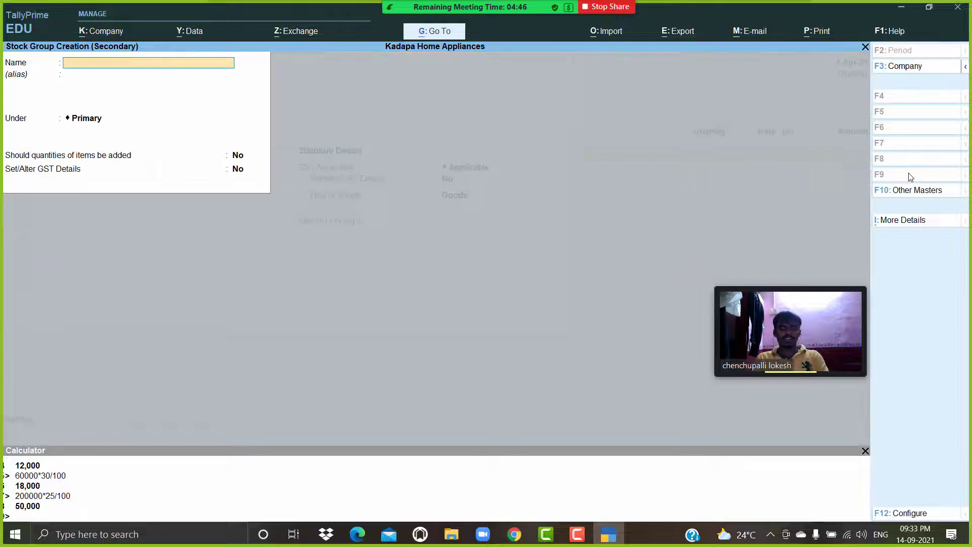
text(Car)
key(Return)
key(Return)
key(Return)
key(Return)
key(Return)
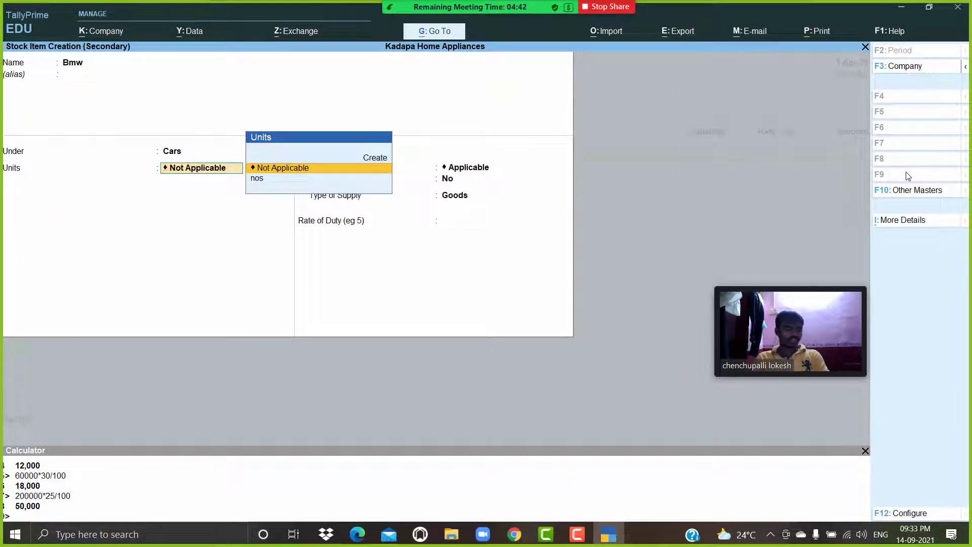
Set the Bmw item's units to nos and open its GST details.
key(Down)
key(Return)
key(Return)
key(y)
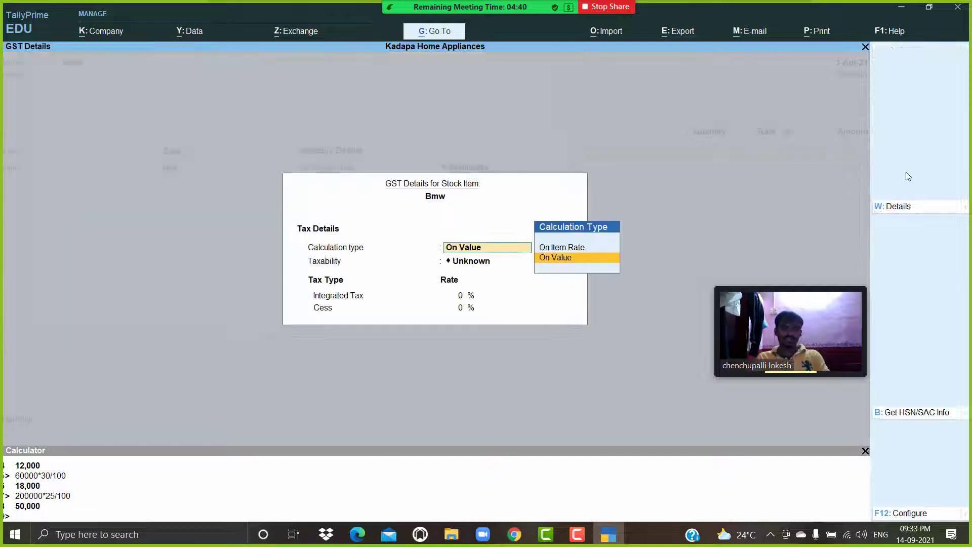
click(912, 217)
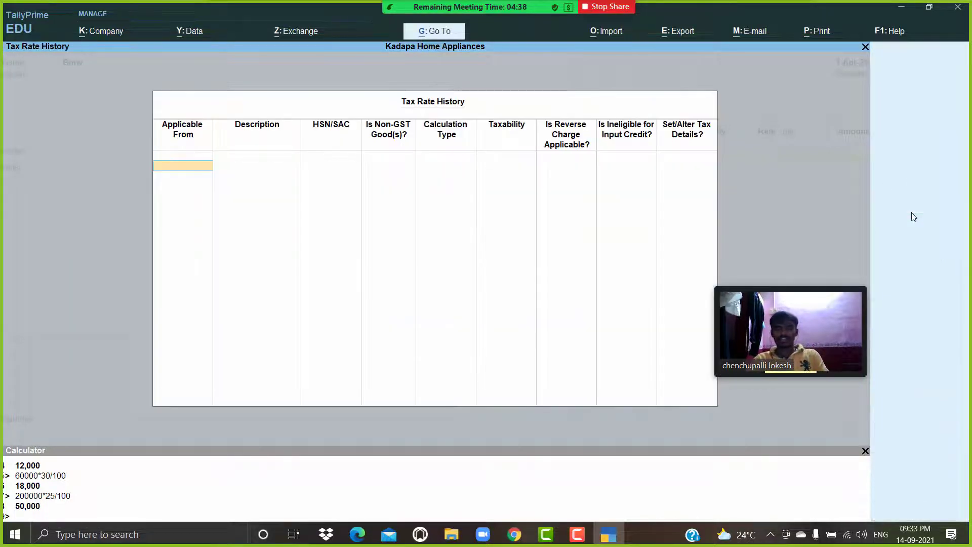
Enter a tax rate entry applicable from 1-Apr-21 with HSN/SAC 8745.
text(1-4)
key(Return)
text(8)
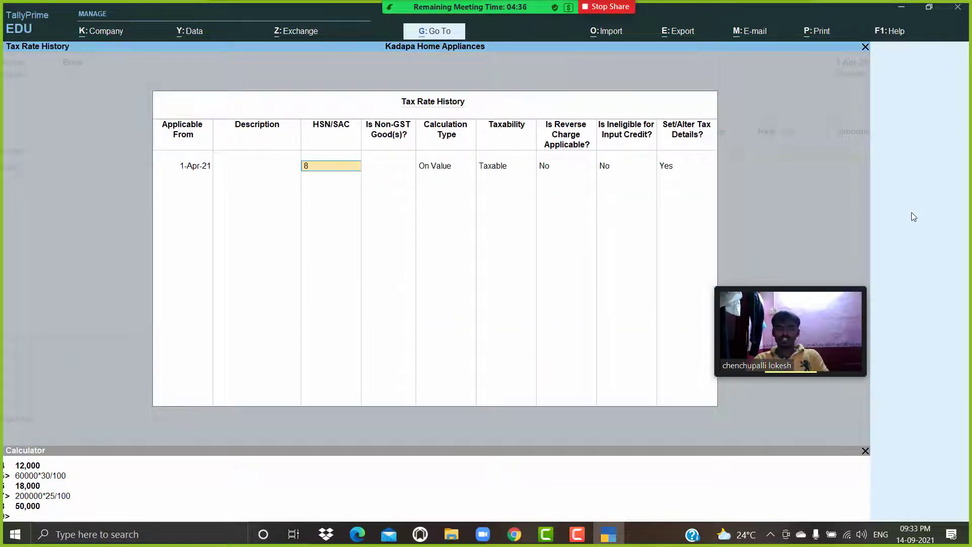
text(745)
key(Return)
key(Return)
key(Return)
key(Return)
key(Return)
key(Return)
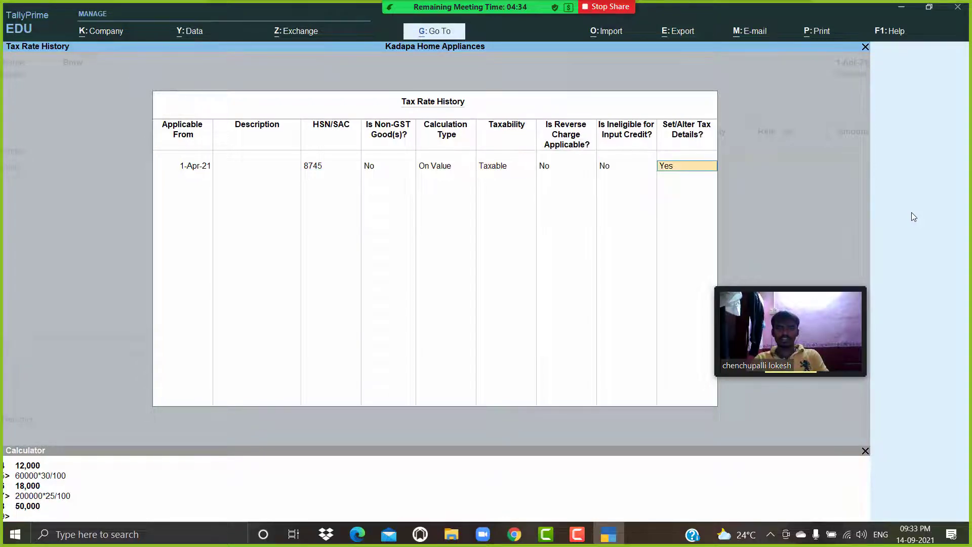
Set the integrated tax rate to 28% and save the Bmw stock item.
key(Return)
text(28)
key(Return)
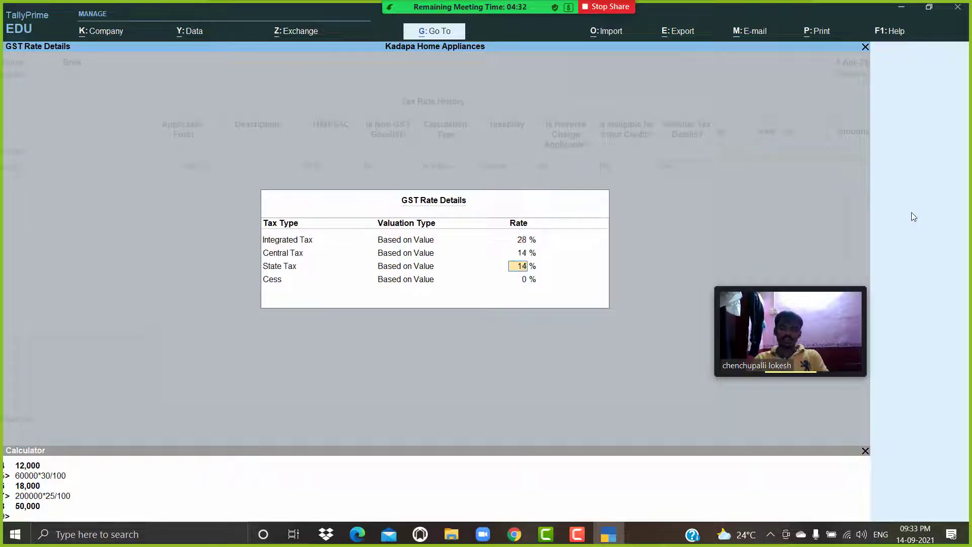
key(Return)
key(Return)
key(Return)
key(Return)
key(Return)
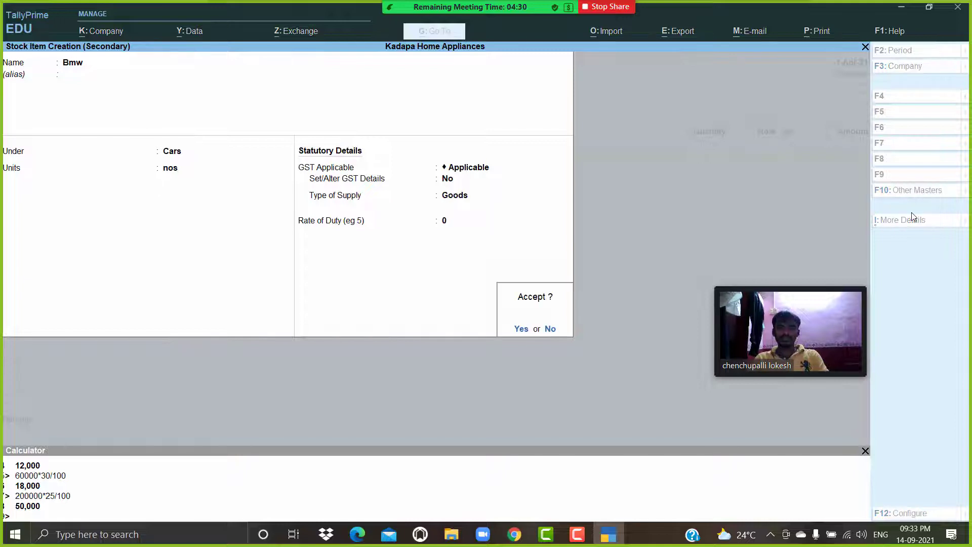
key(Return)
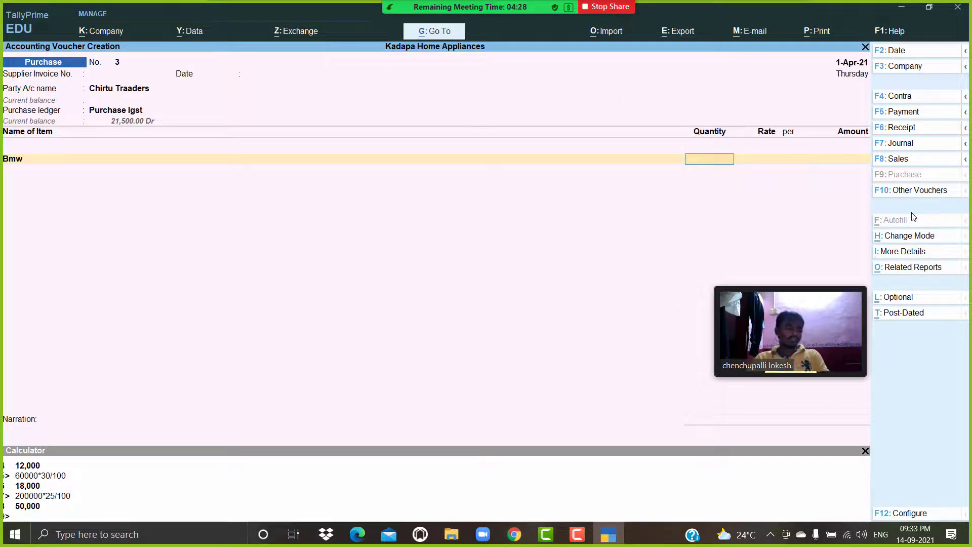
Enter 10 nos of Bmw at a rate of 35,00,000 in the purchase voucher.
text(10)
key(Return)
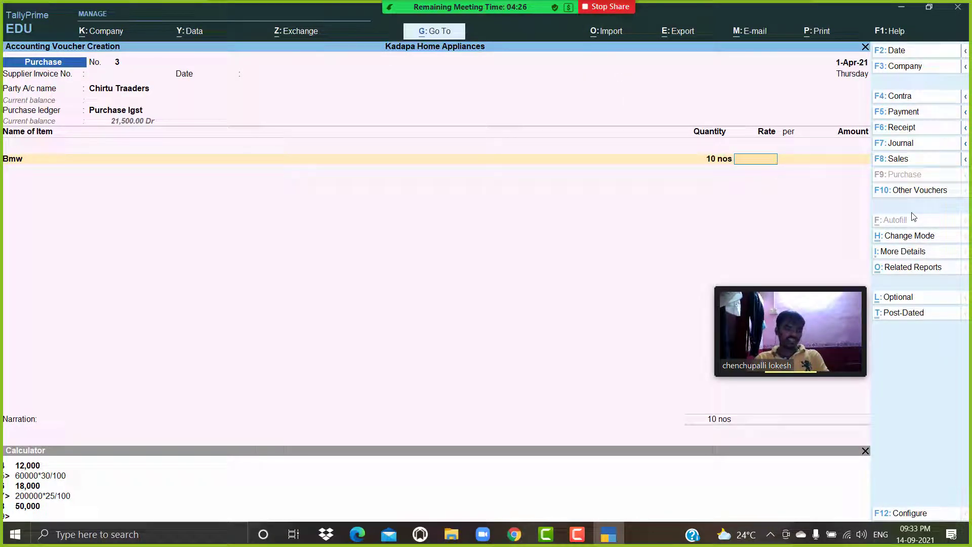
text(3500000)
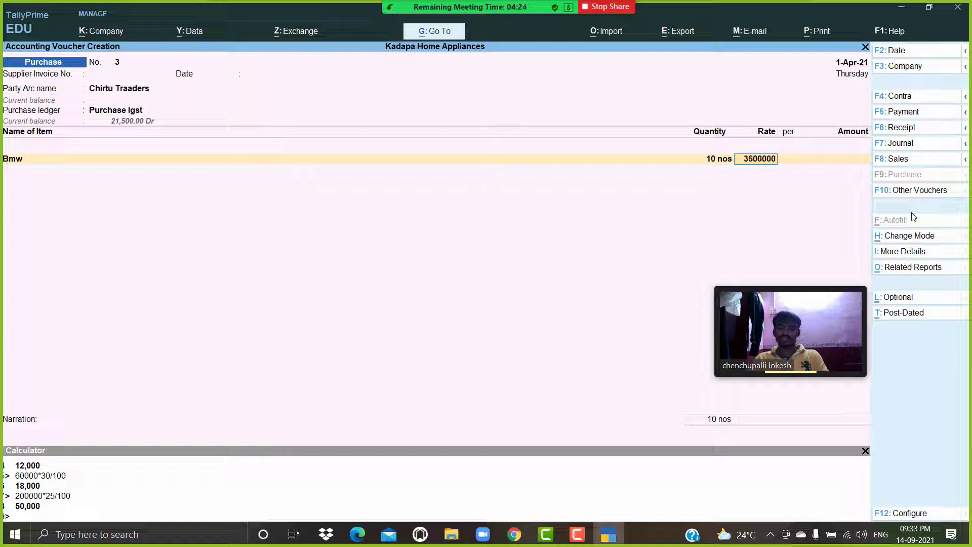
key(Return)
key(Return)
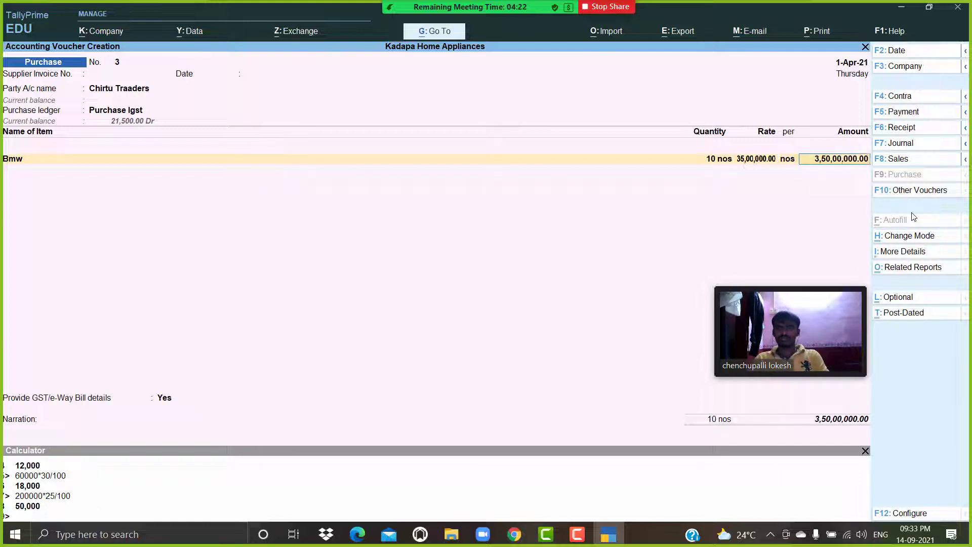
key(Return)
Create a stock item Audi S4 under Cars with nos units and open its GST details.
key(alt+c)
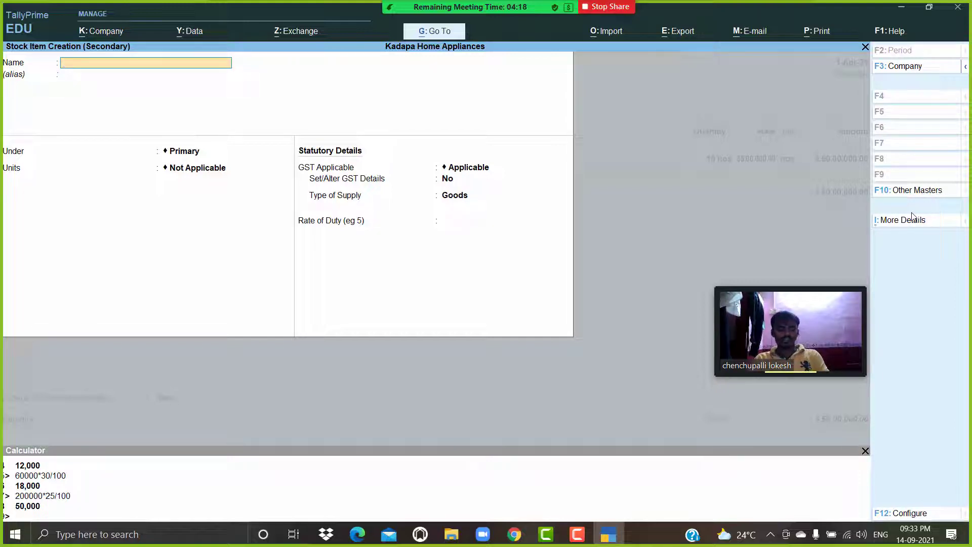
text(Aud)
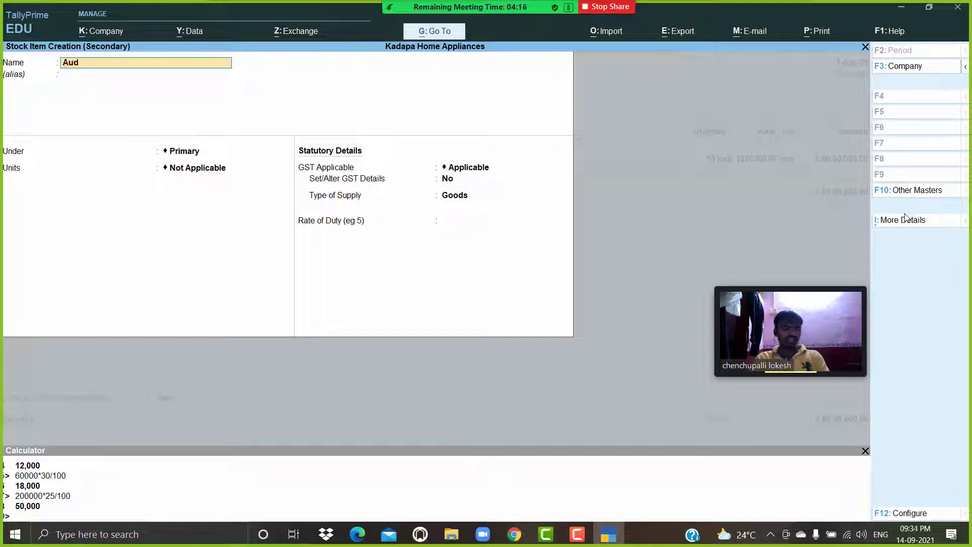
text(i S4)
key(Return)
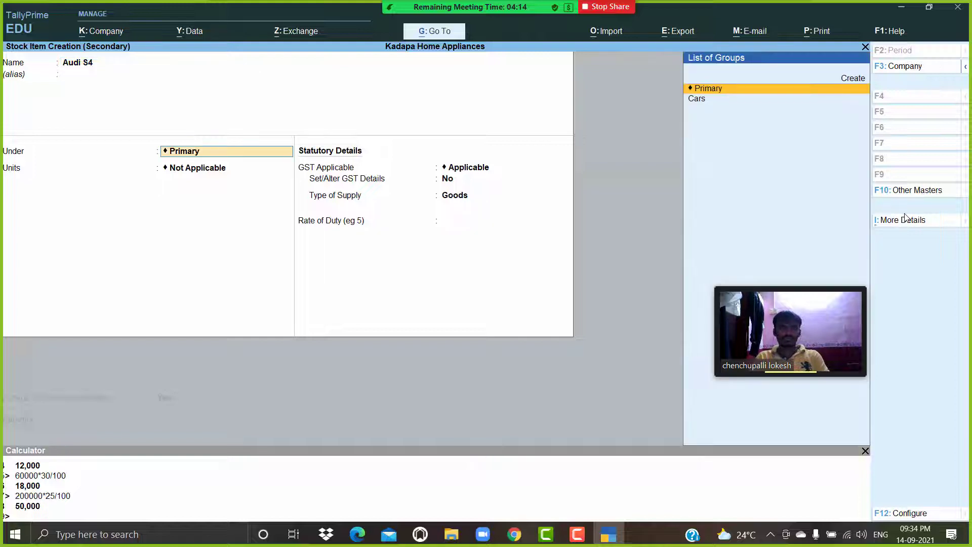
key(Down)
key(Return)
key(Down)
key(Return)
key(Return)
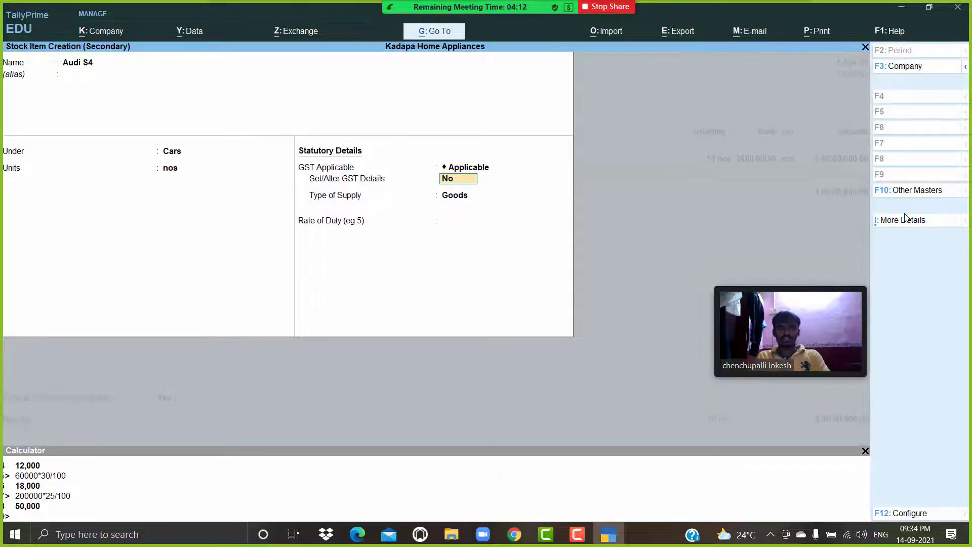
key(y)
click(904, 214)
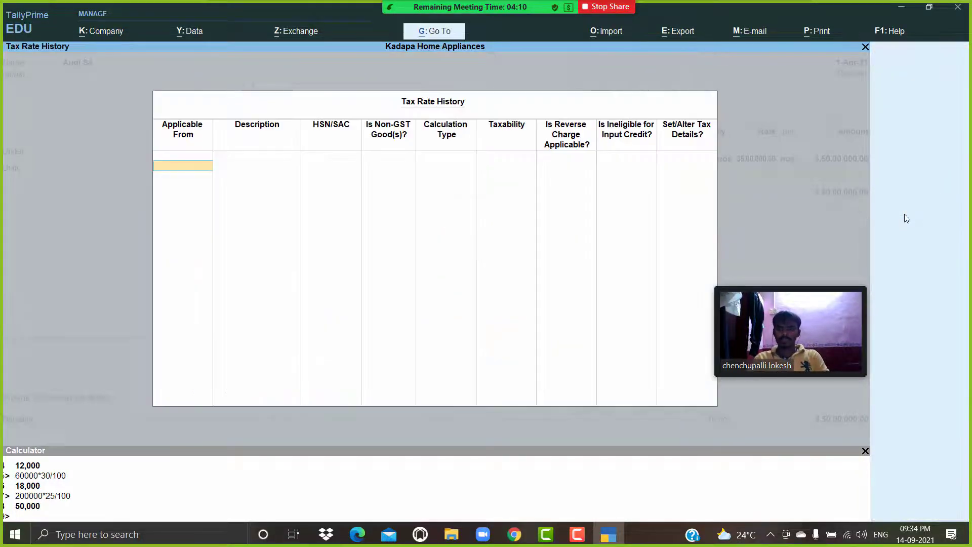
Add a tax rate entry for Audi S4 applicable from 1-Apr-21 with HSN/SAC 8745.
text(1-4)
key(Return)
Set the integrated tax rate to 28% and save the Audi S4 stock item.
key(Return)
text(8745)
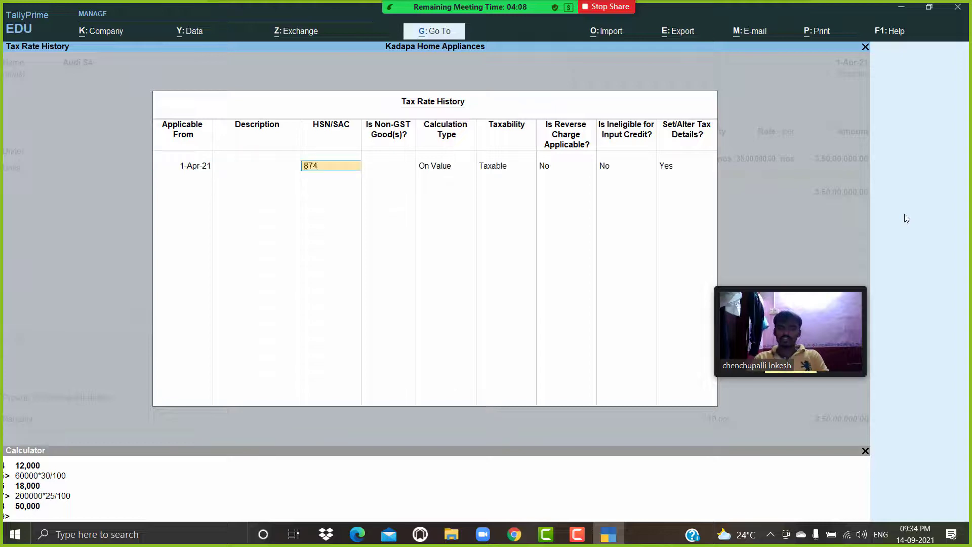
key(Return)
key(Return)
key(Return)
key(Return)
key(Return)
key(Return)
key(Return)
text(28)
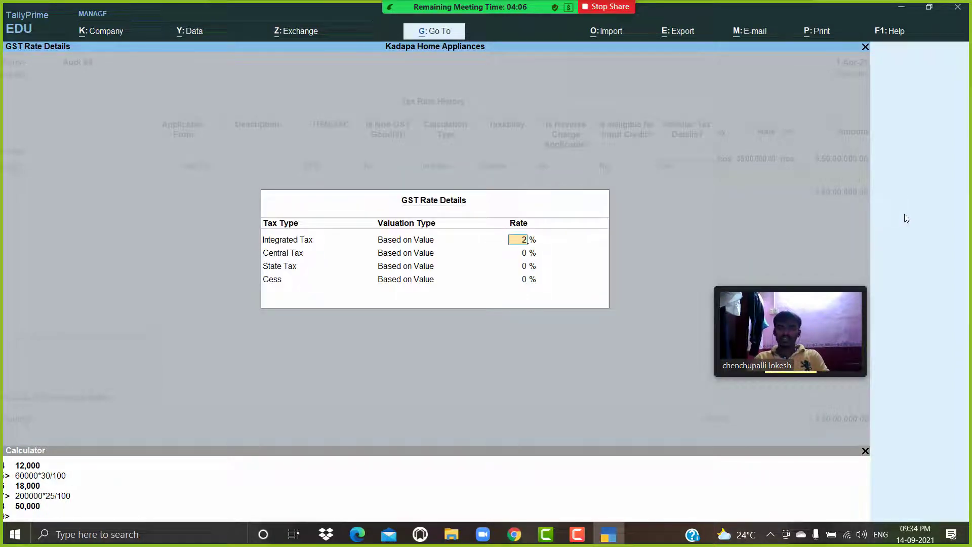
key(Return)
key(Return)
key(Return)
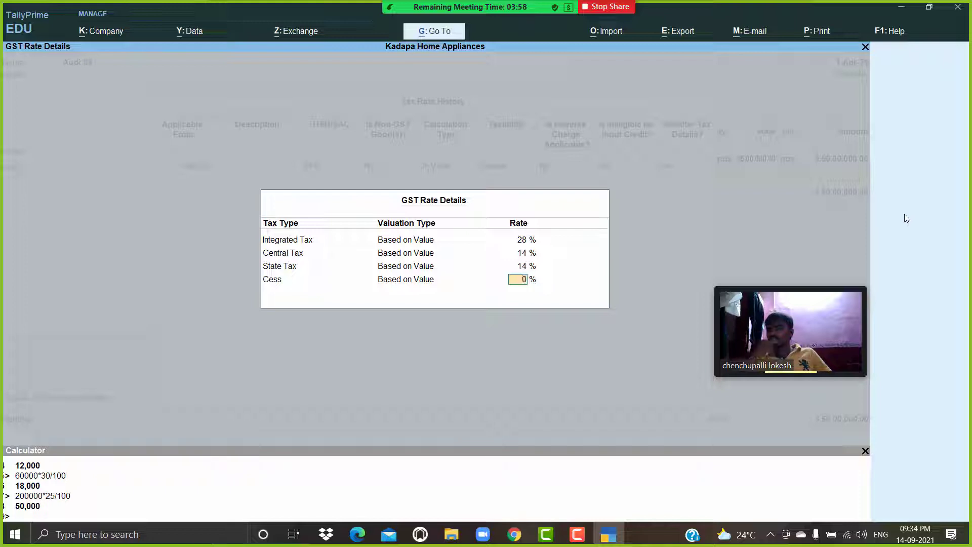
key(Return)
key(Return)
key(Return)
key(Return)
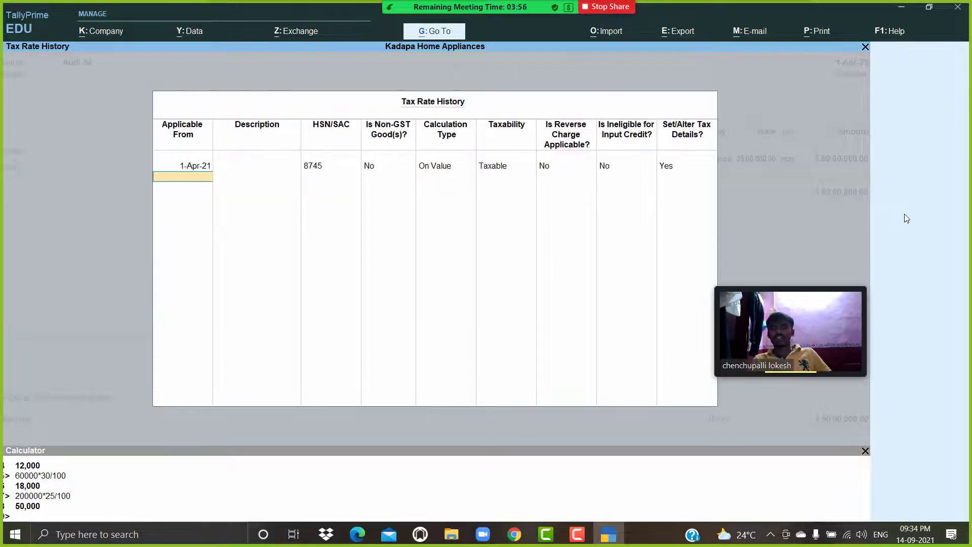
key(Return)
key(Return)
key(Return)
key(Return)
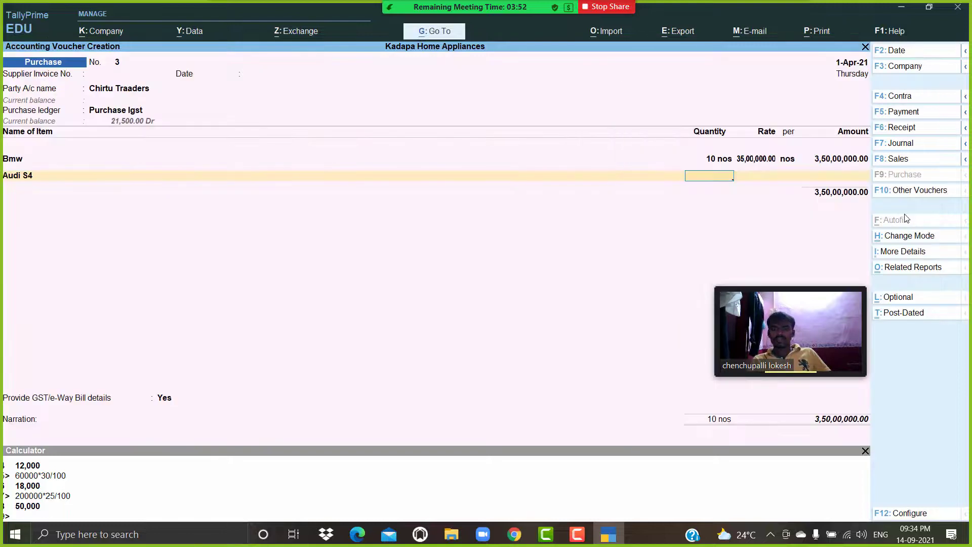
Enter 11 nos of Audi S4 at a rate of 25,00,000 in the purchase voucher.
text(11)
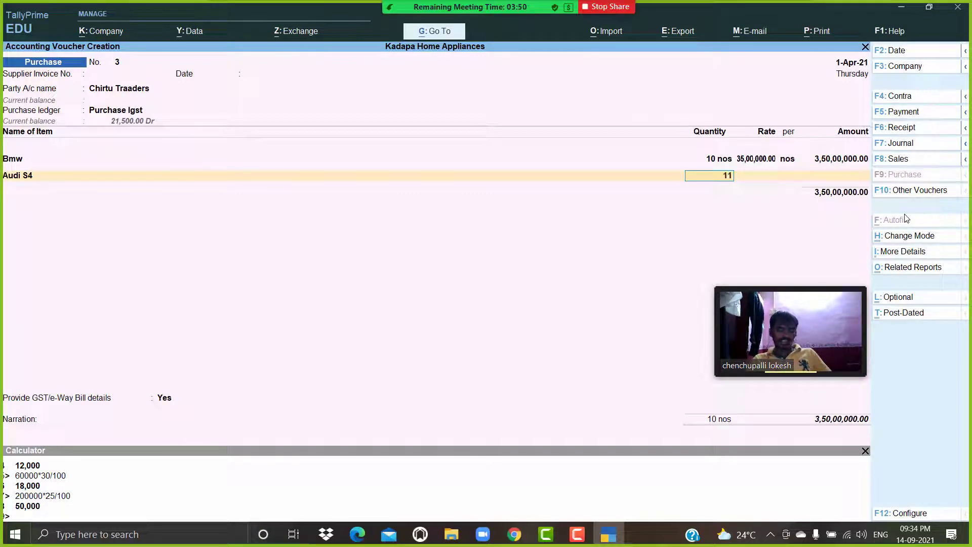
key(Return)
text(25,00,000)
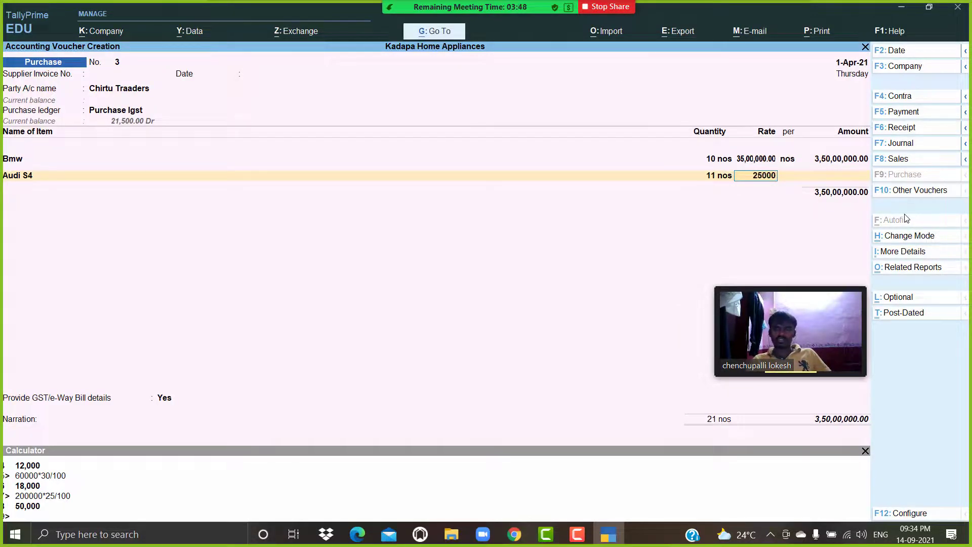
key(Return)
Alter the Bmw stock item to set its GST details to Yes, save it and accept the Audi S4 line.
key(BackSpace)
key(BackSpace)
key(BackSpace)
key(BackSpace)
key(BackSpace)
key(BackSpace)
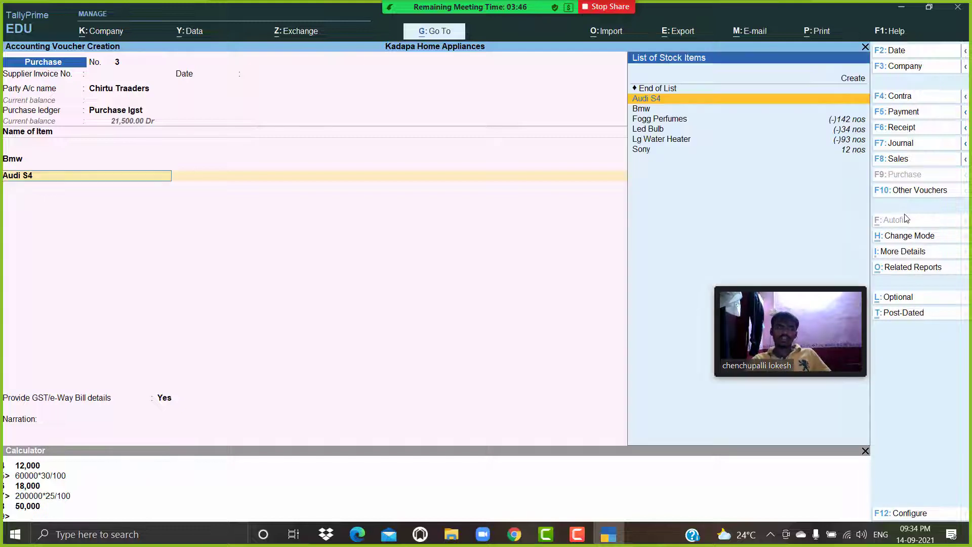
key(BackSpace)
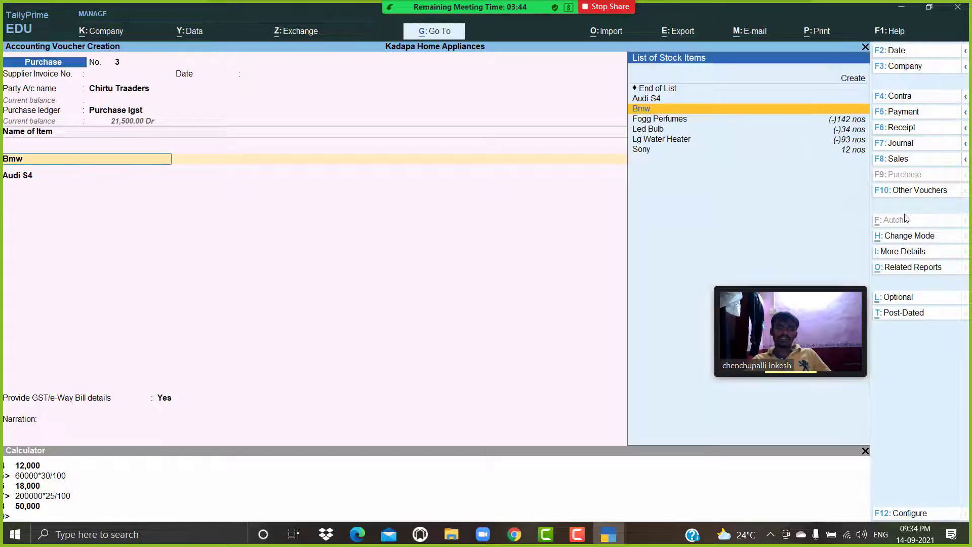
key(ctrl+Return)
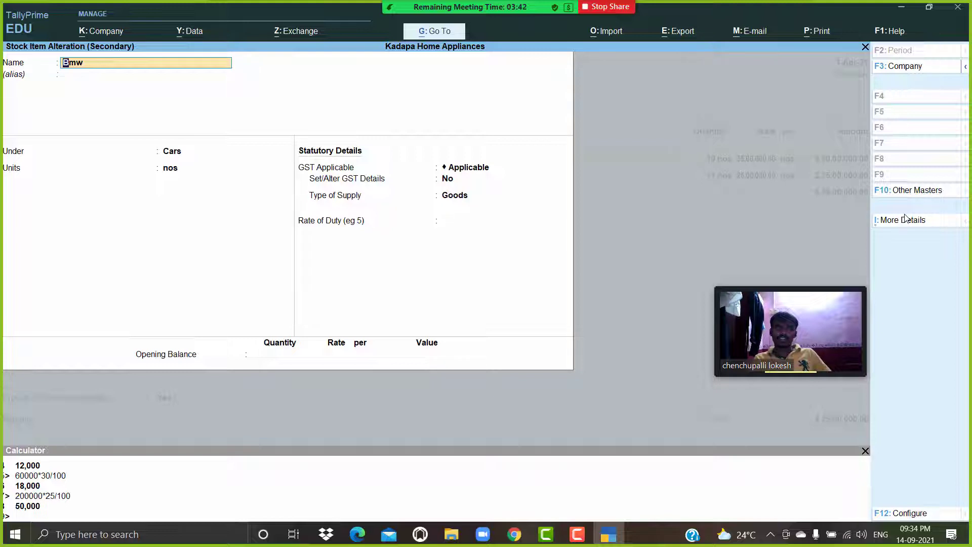
key(Return)
key(Return)
key(Return)
key(Return)
key(Return)
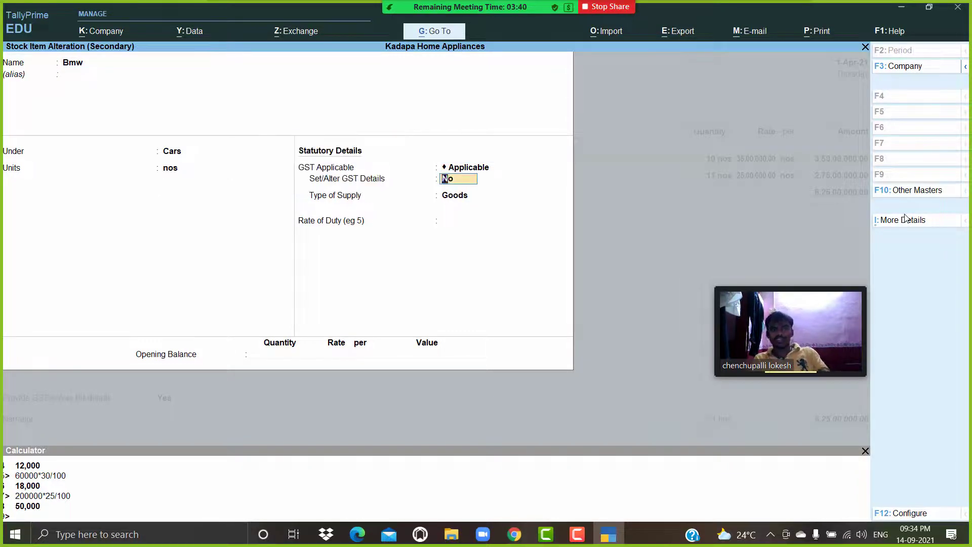
text(y)
key(Return)
key(Return)
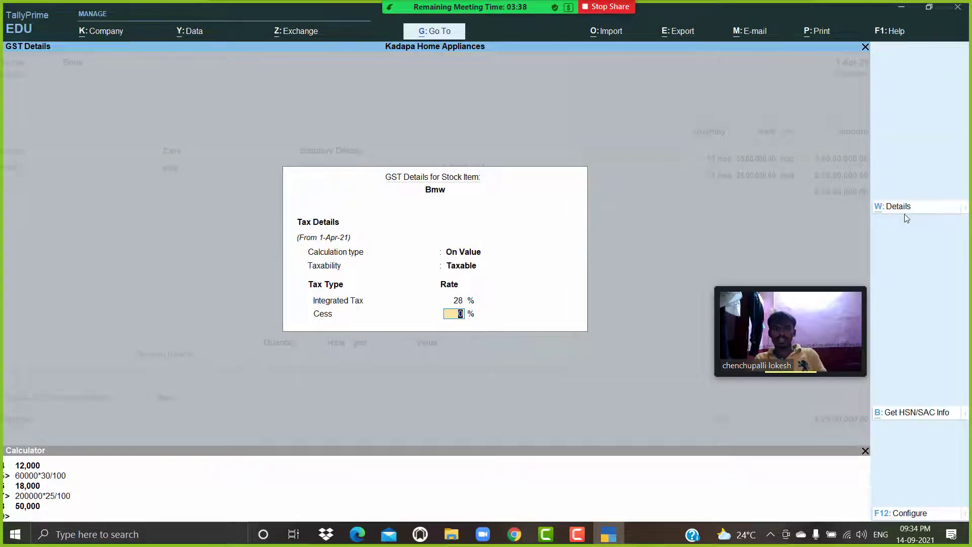
key(Return)
key(Return)
key(Return)
key(Return)
key(Return)
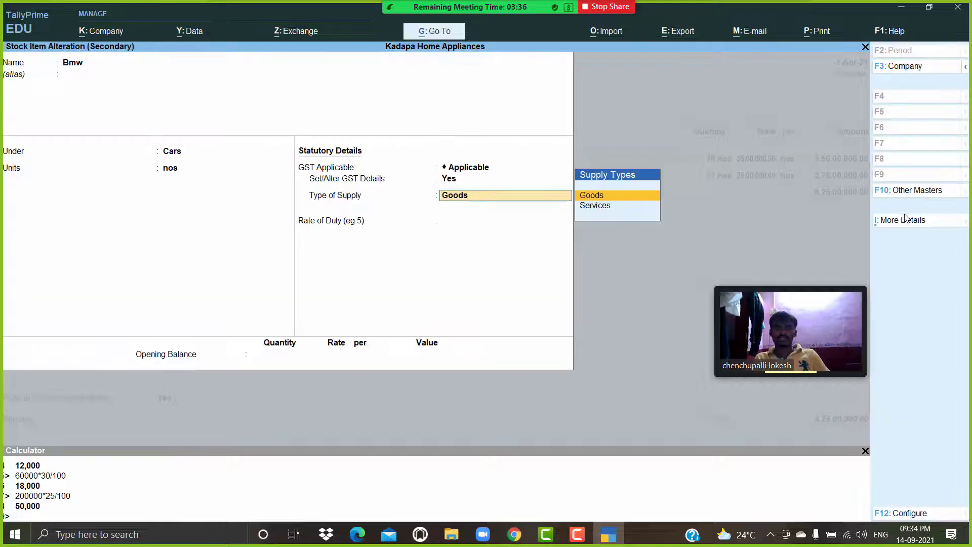
key(Return)
key(Return)
key(Return)
key(Return)
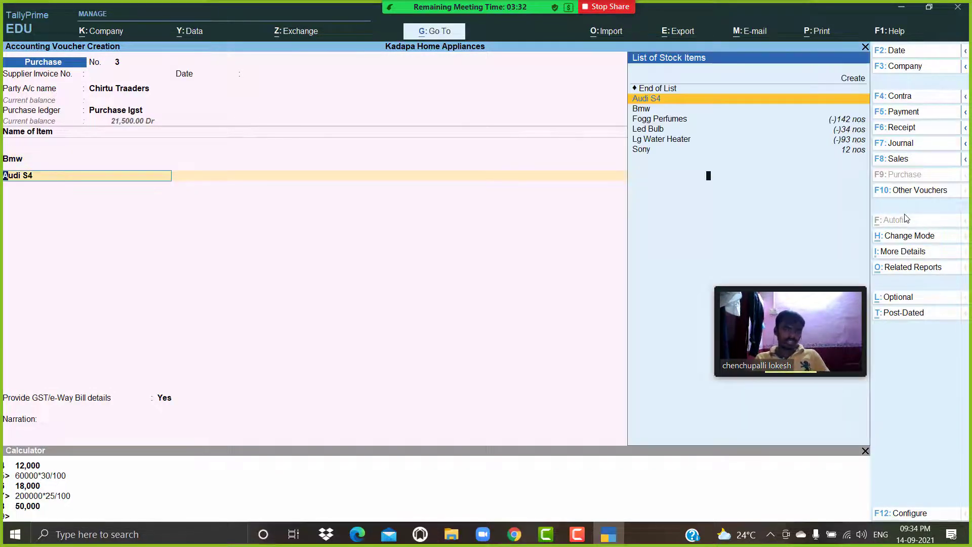
key(Return)
key(Return)
key(Return)
key(Return)
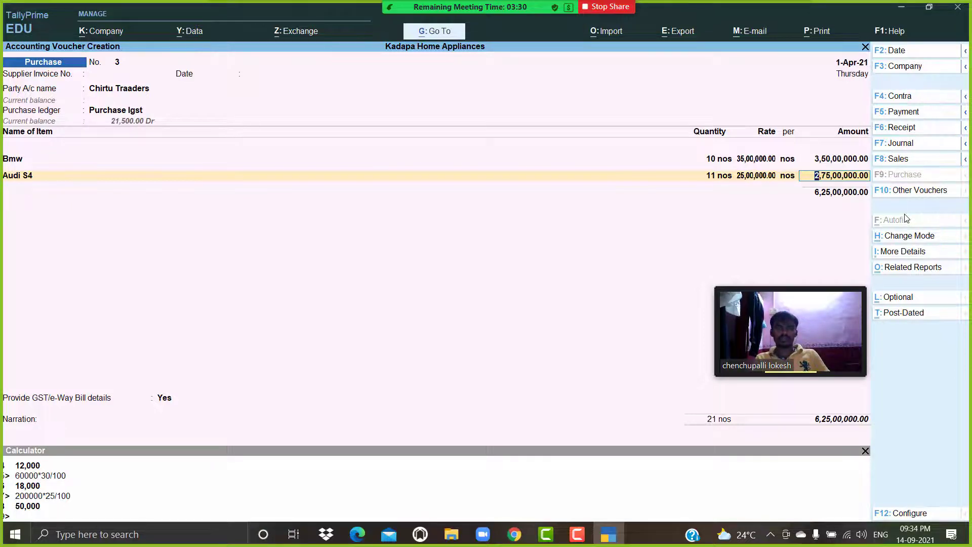
key(Return)
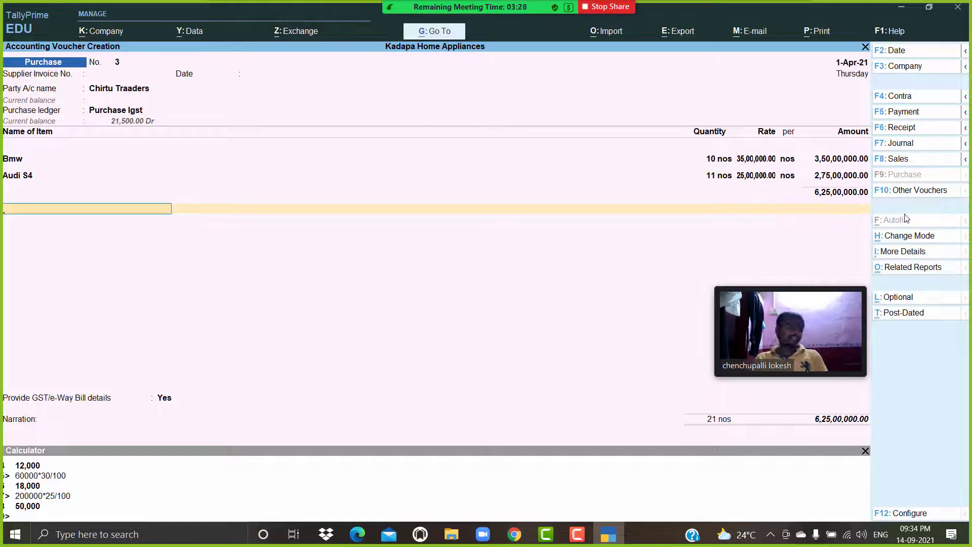
Create a ledger Discount Received under Indirect Incomes with ledger type Not Applicable.
key(alt+c)
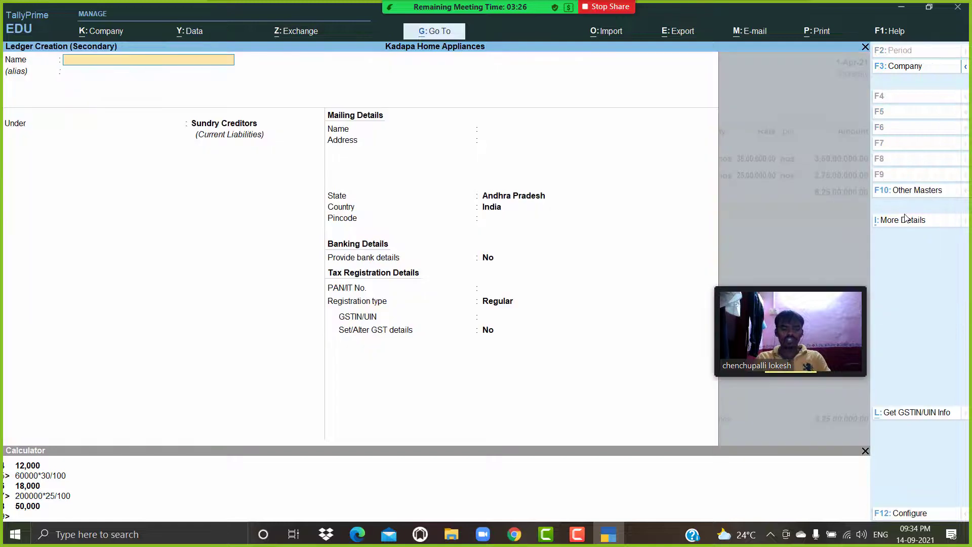
text(Discount Recei)
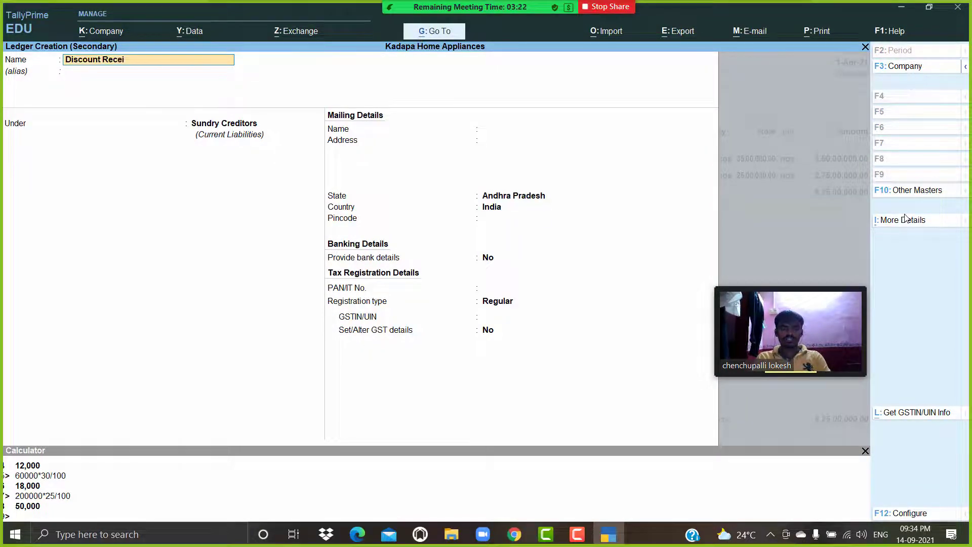
text(e)
key(BackSpace)
text(ved)
key(Return)
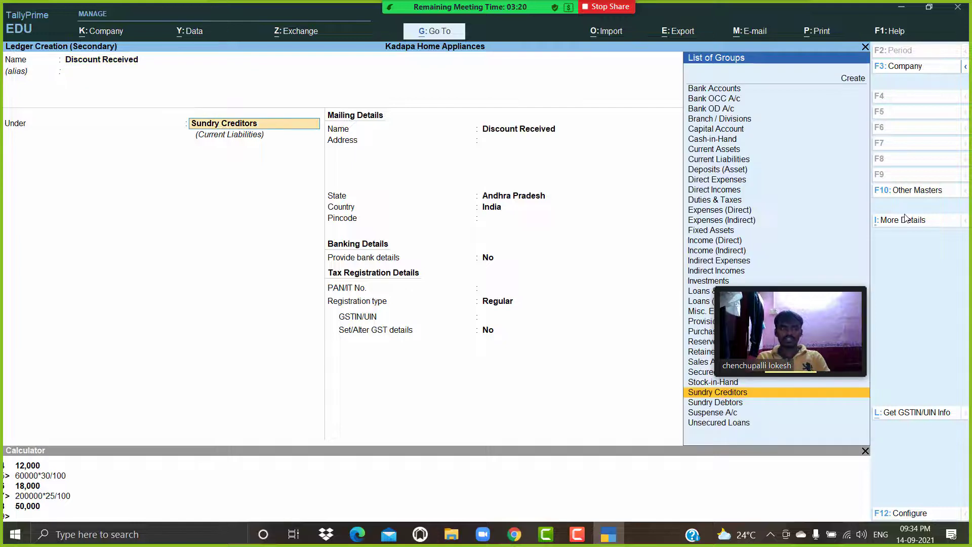
text(Ind)
key(Return)
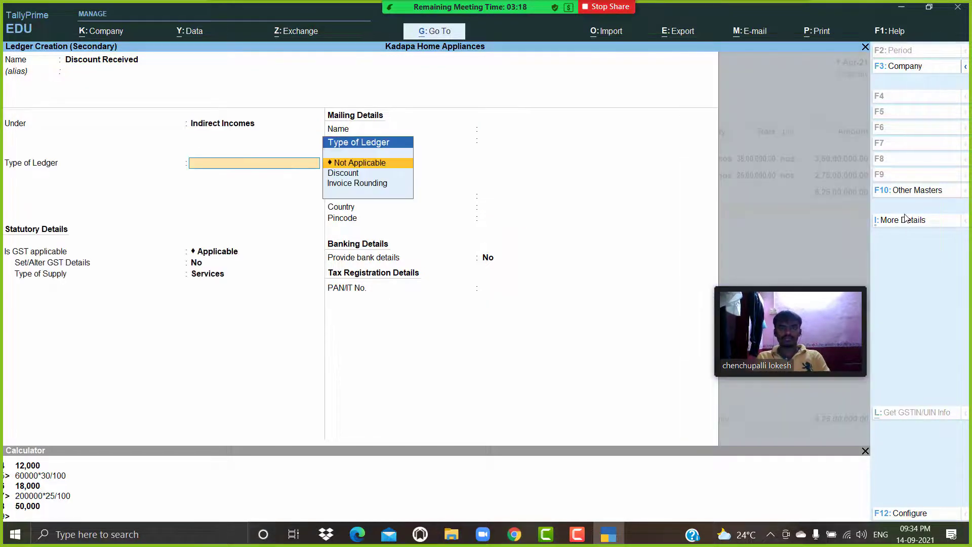
key(Return)
key(Return)
key(Return)
key(Return)
Enter a discount of -90,000 against Discount Received in the purchase voucher.
key(Return)
key(Return)
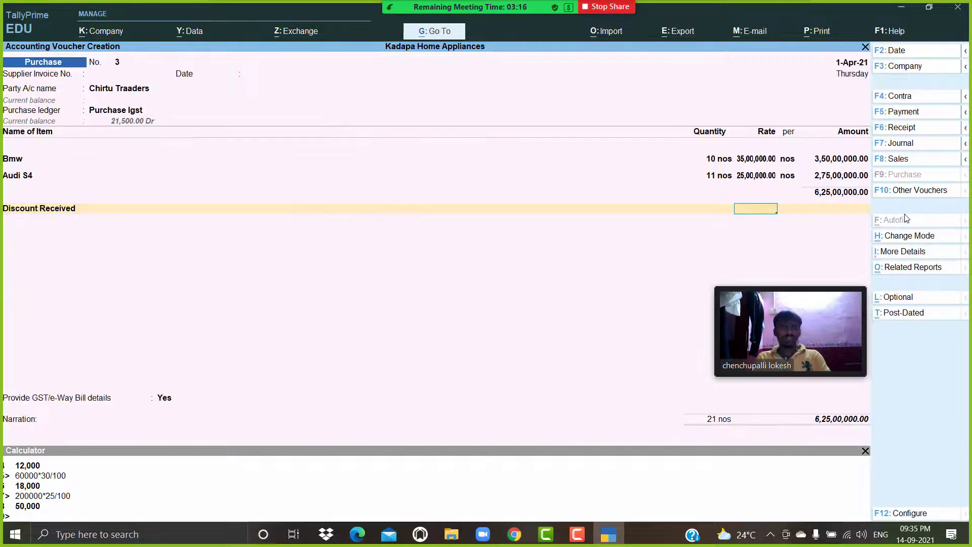
key(Return)
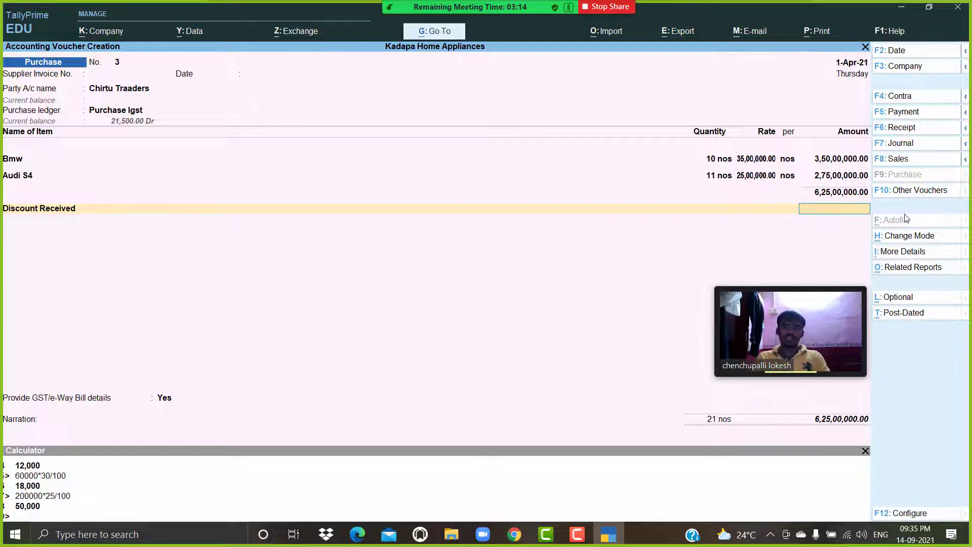
text(-)90,)
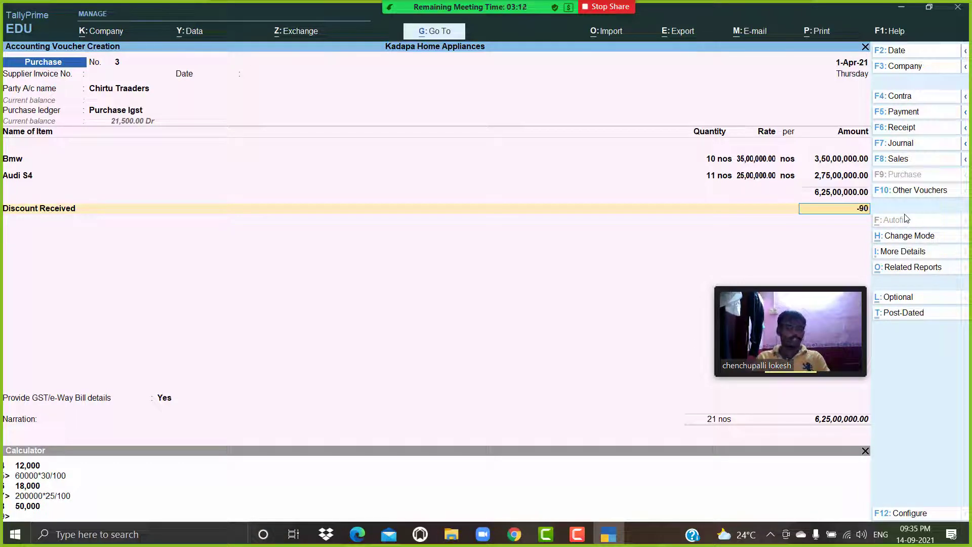
text(000)
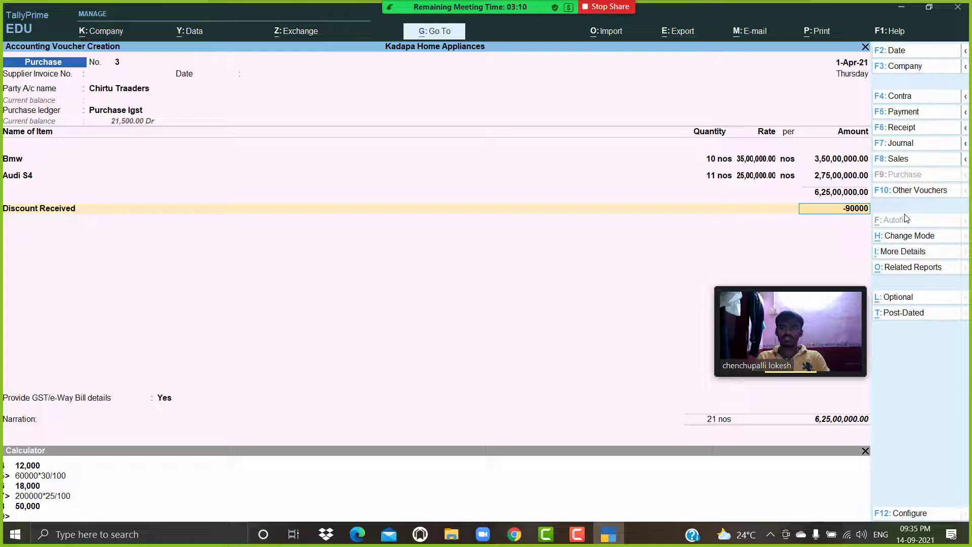
key(Return)
Create a ledger Trasport Chards under Direct Expenses and enter 40,000 for it in the voucher.
key(alt+c)
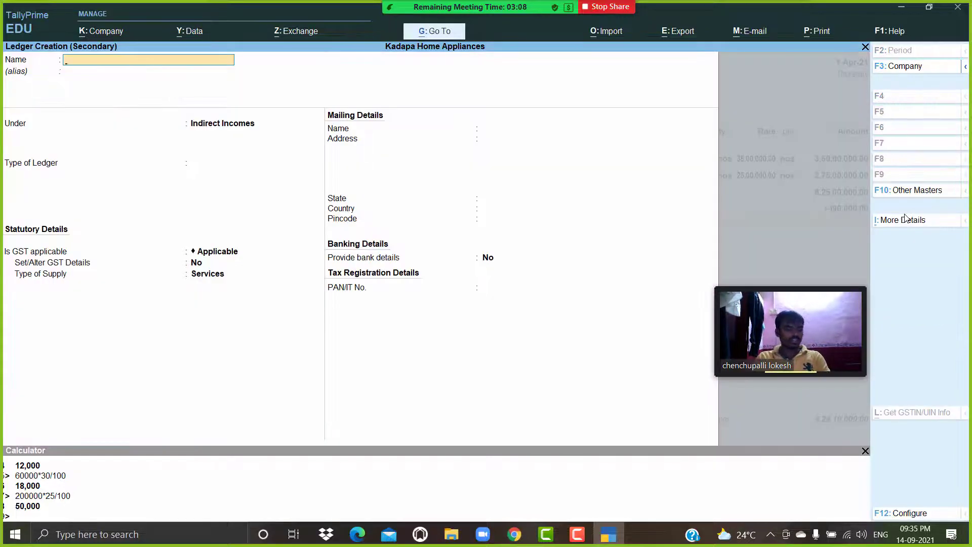
text(Tras)
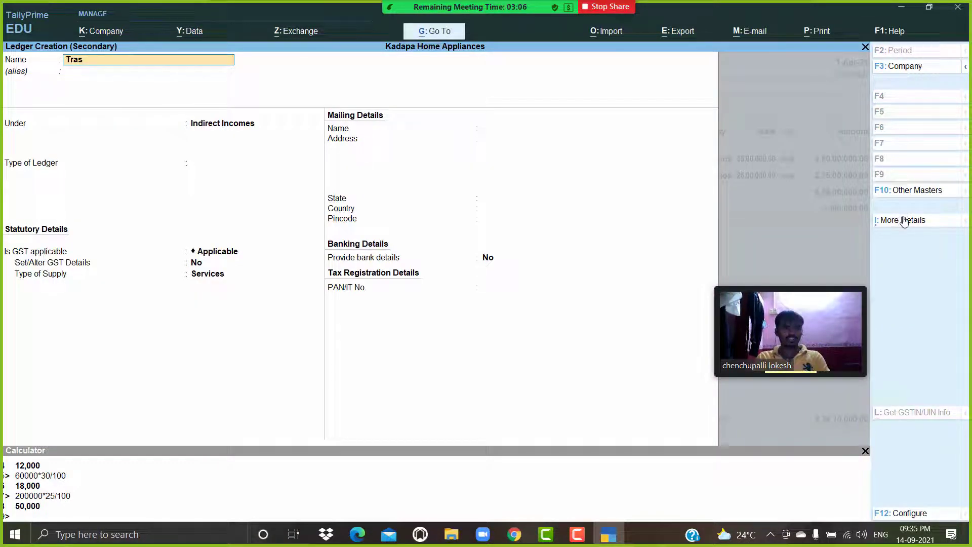
text(port)
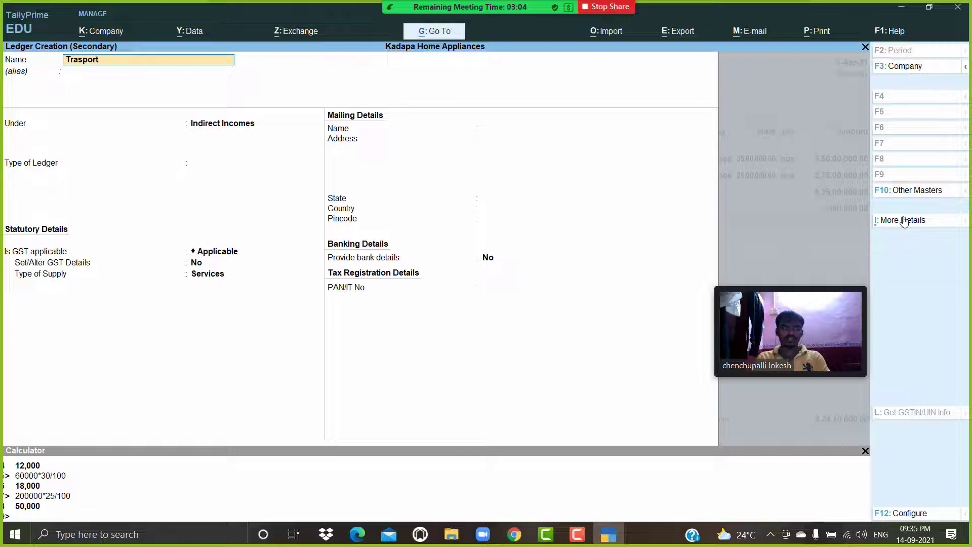
text( Chard)
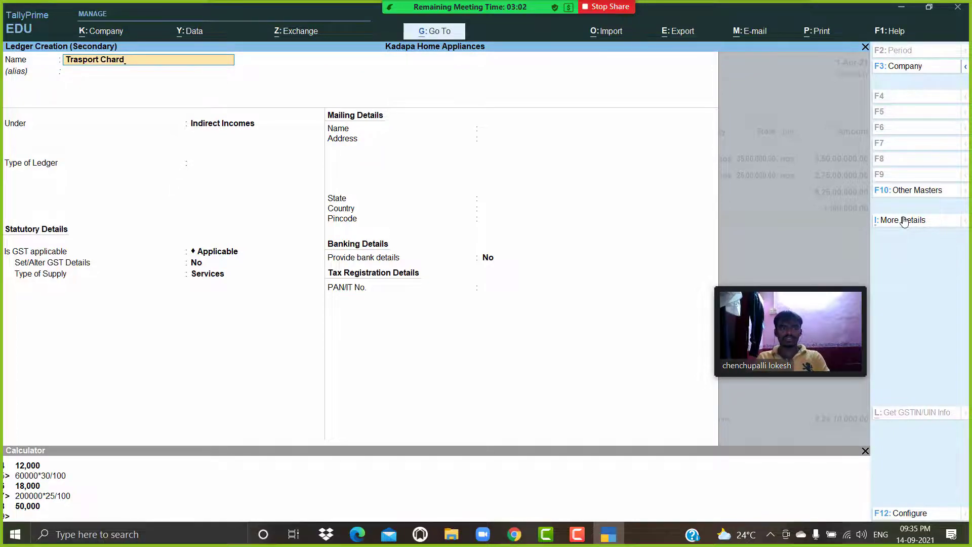
text(s)
key(Return)
text(Dir)
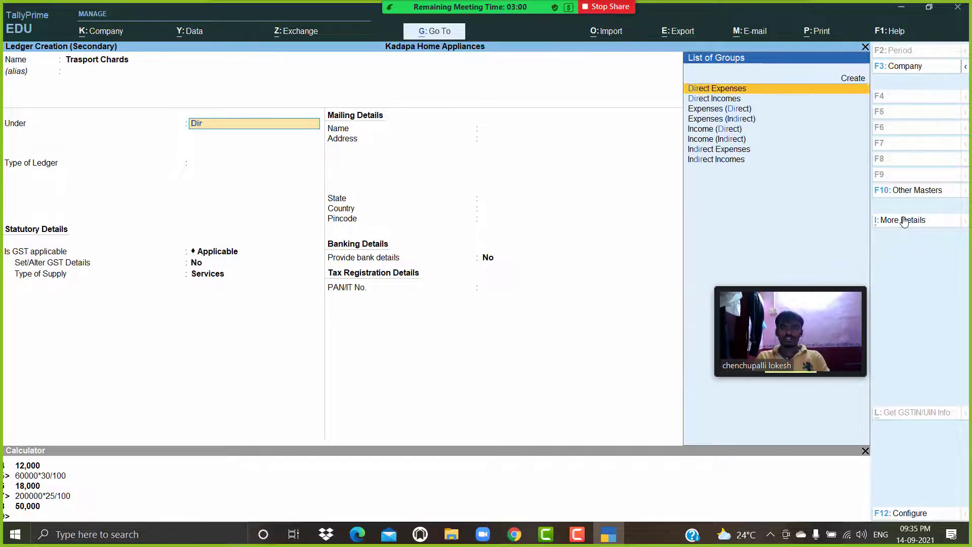
key(Return)
key(Return)
key(Return)
key(Return)
key(Return)
key(Return)
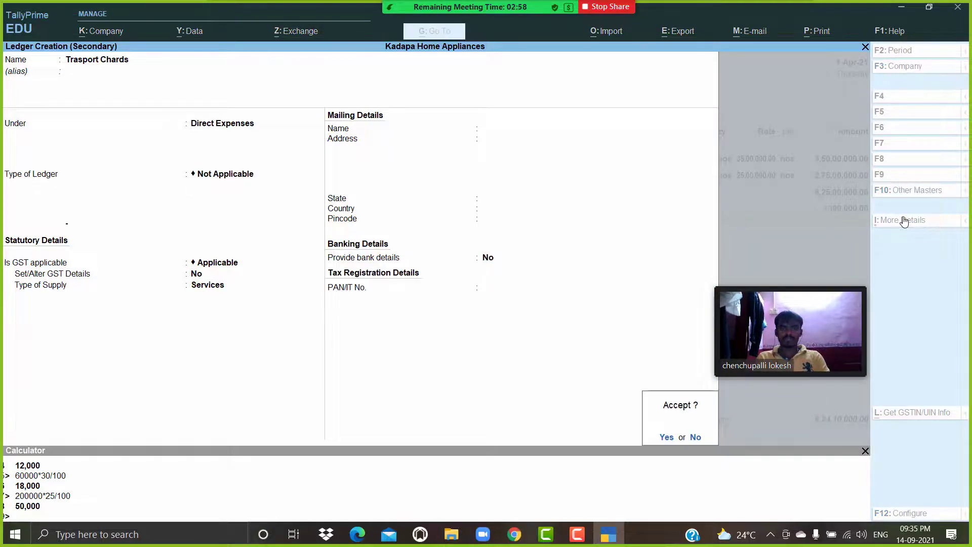
key(Return)
key(Return)
text(40000)
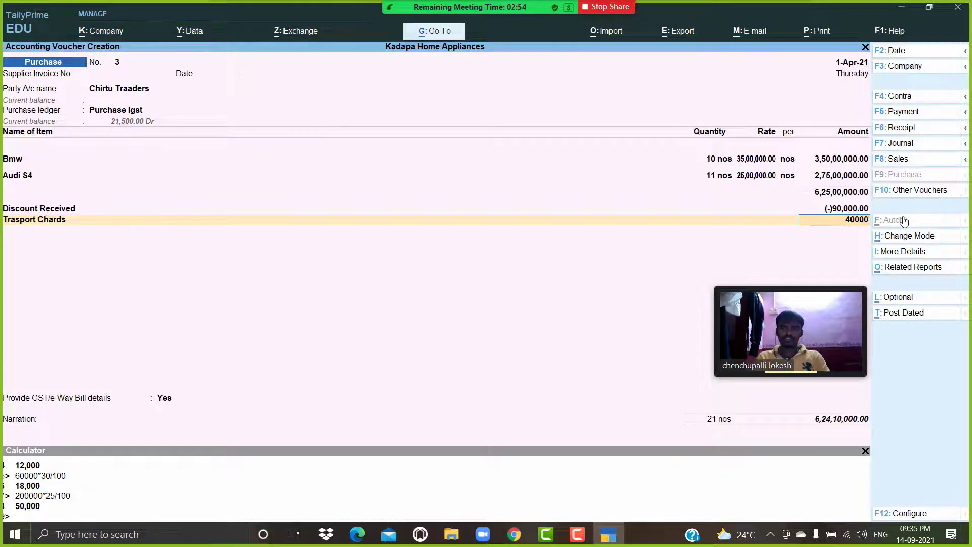
key(Return)
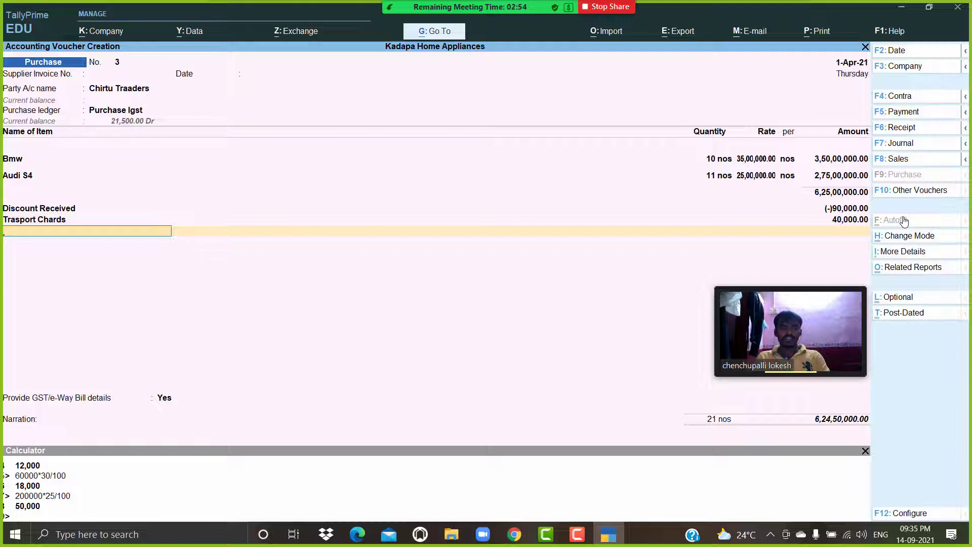
Create a new ledger named CESS under Duties & Taxes with duty/tax type GST.
key(alt+c)
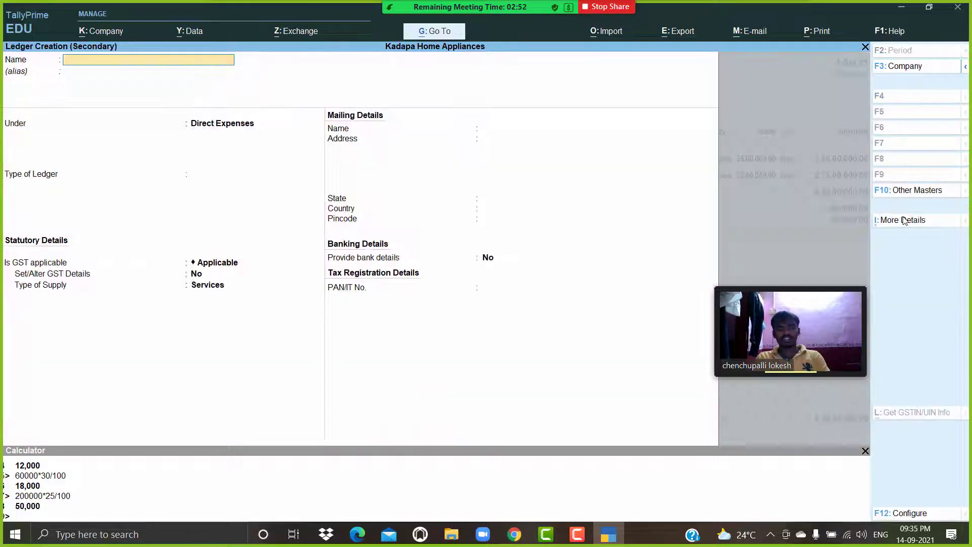
text(CESS)
key(Return)
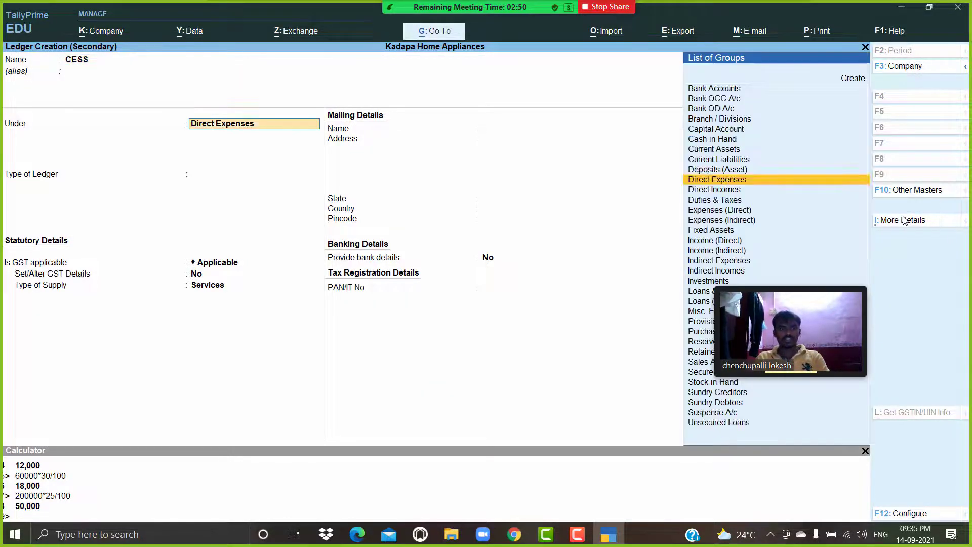
text(du)
key(Return)
key(Up)
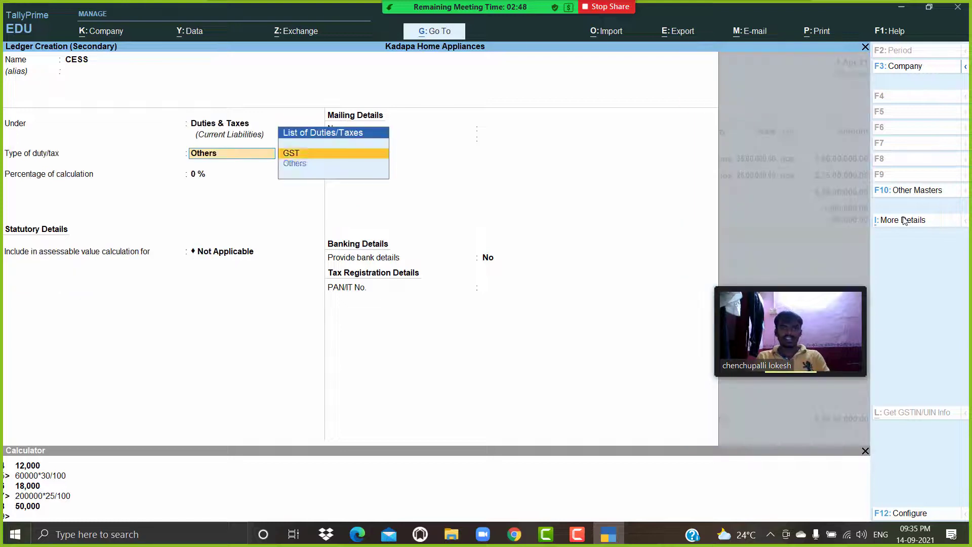
key(Return)
key(Down)
key(Down)
key(Up)
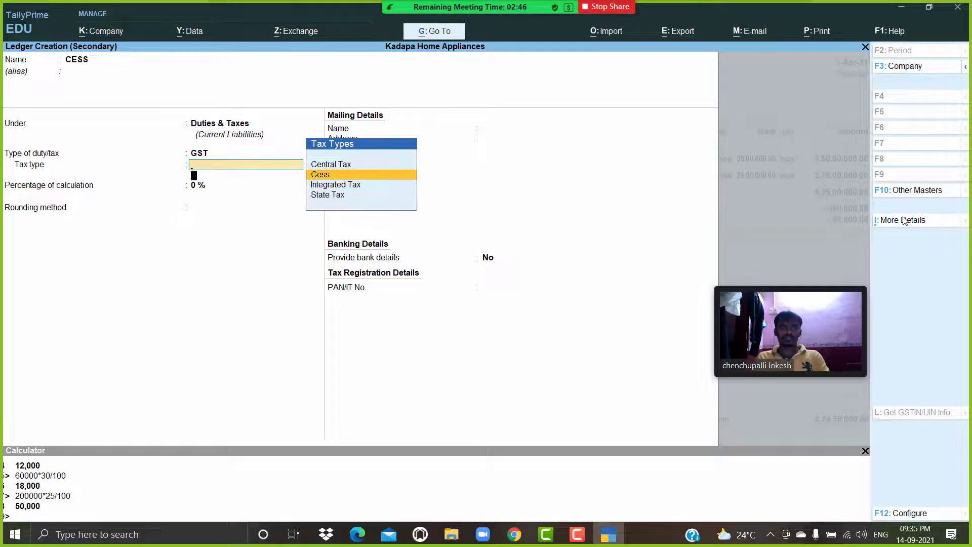
Set the CESS ledger's tax type to Cess and valuation to Based on Value, save it and add it to the voucher.
key(Return)
key(Down)
key(Down)
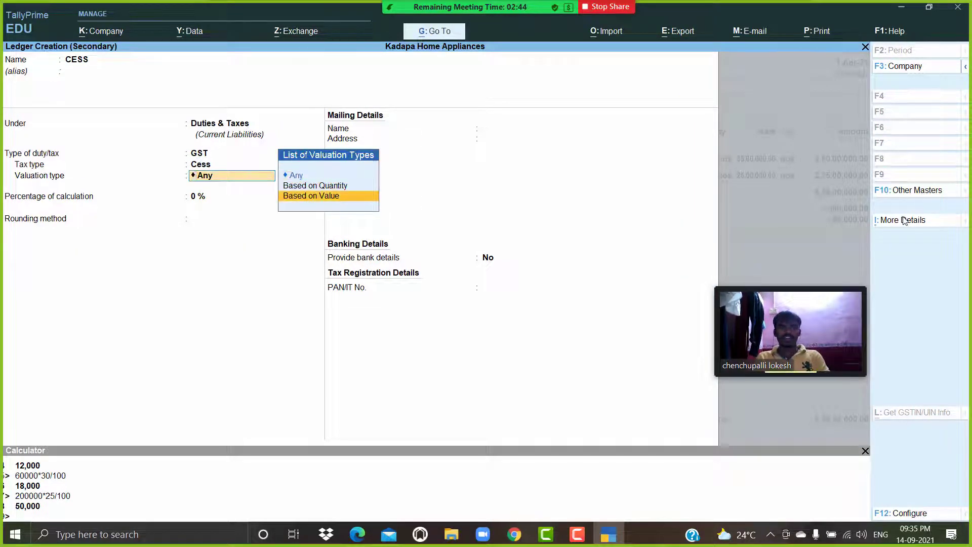
key(Return)
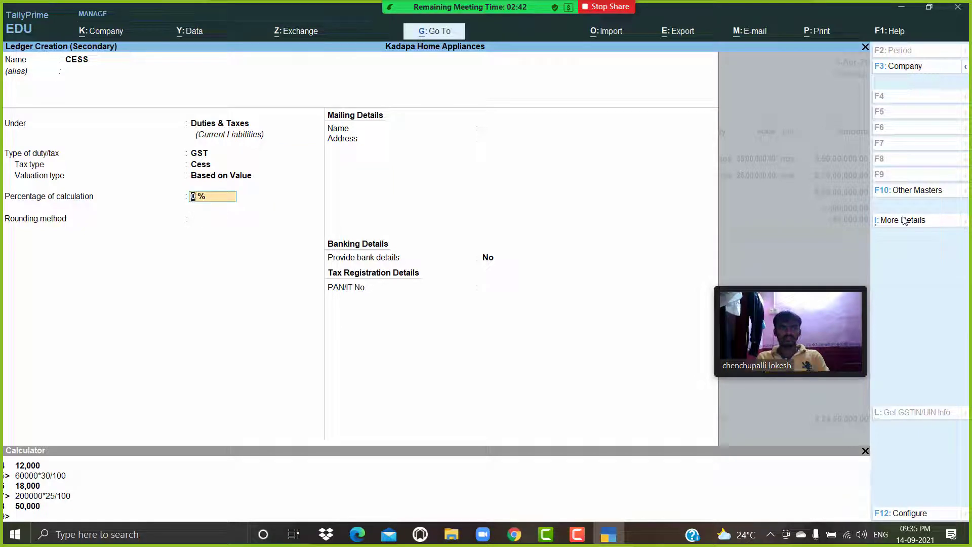
key(Return)
key(Return)
key(Return)
key(Return)
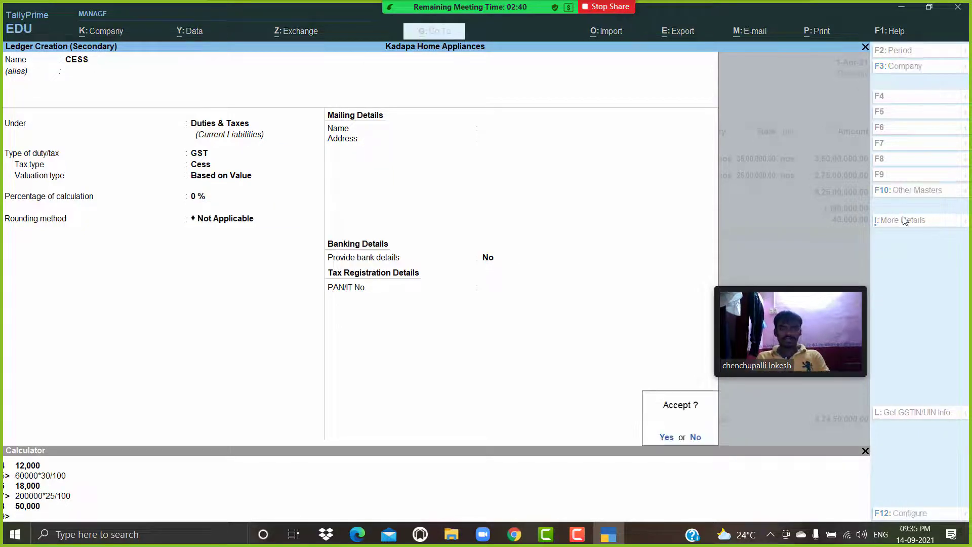
key(Return)
key(Return)
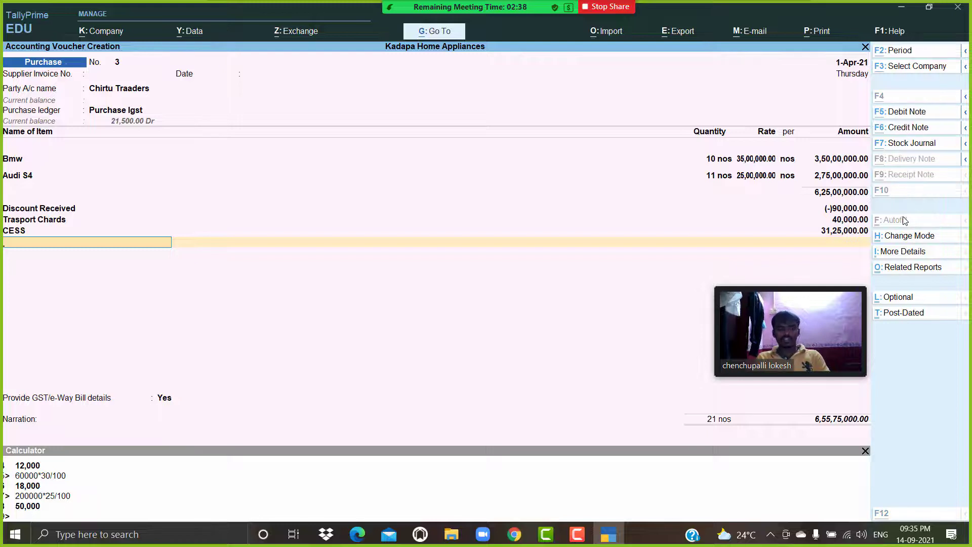
Create a ledger named Additional Cess under Duties & Taxes with duty type Others and save it.
key(alt+c)
text(ADD)
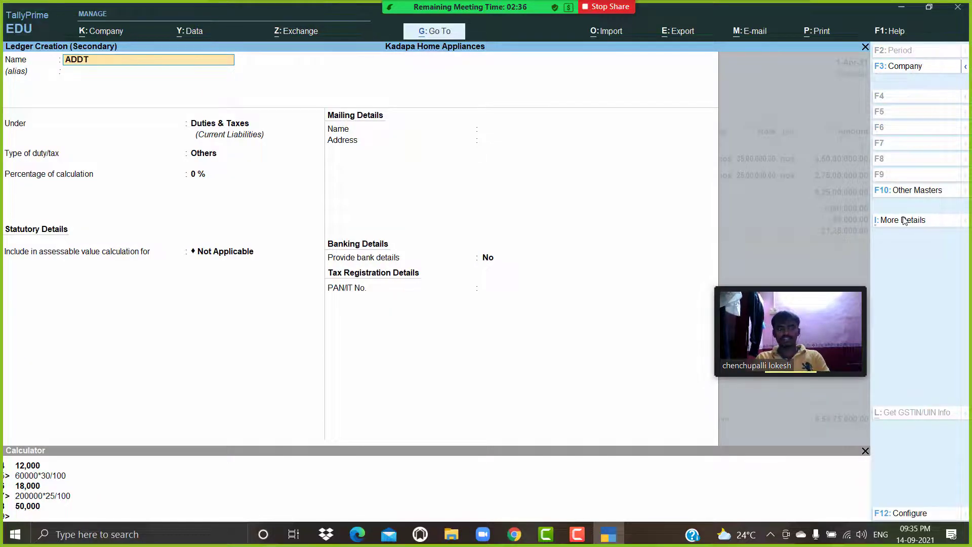
text(T)
key(BackSpace)
key(BackSpace)
key(BackSpace)
text(d)
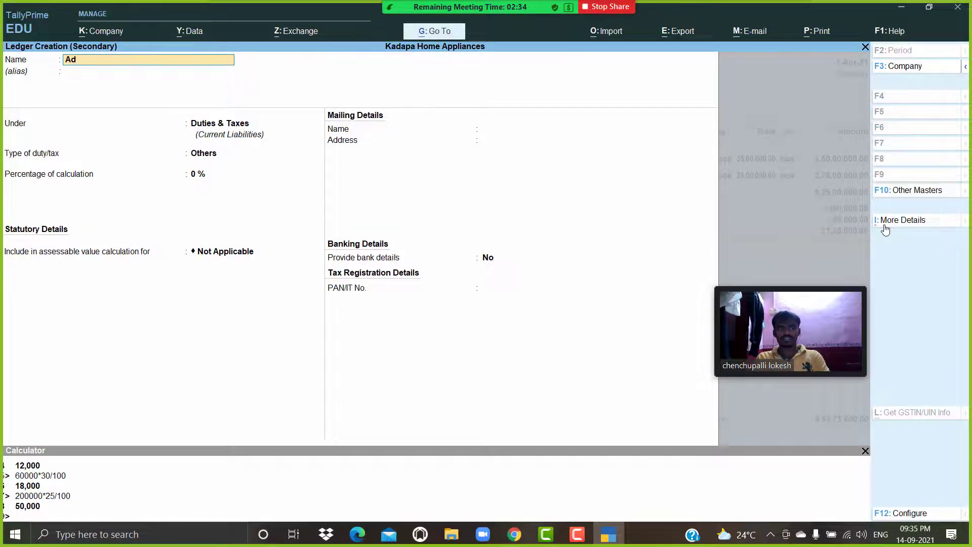
text(ditional)
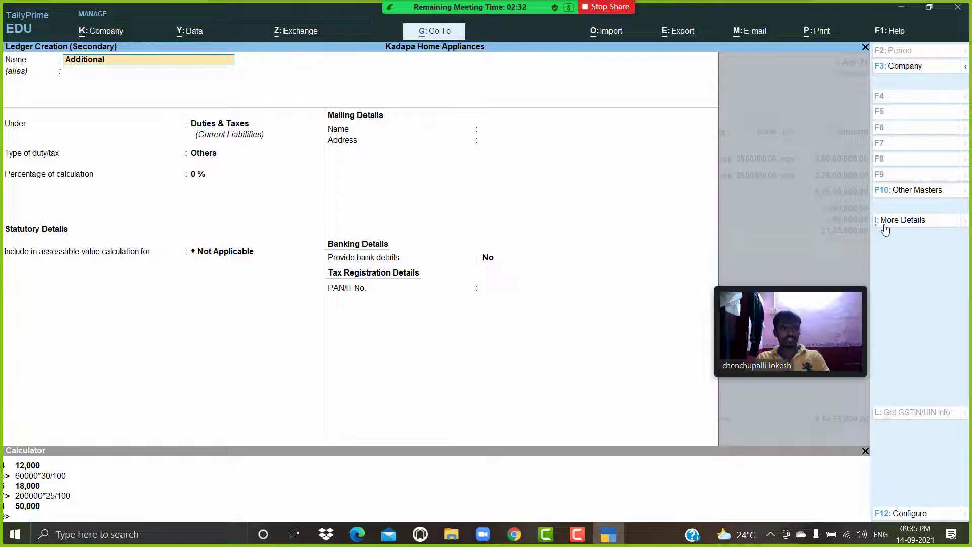
text( cess)
key(Return)
key(Return)
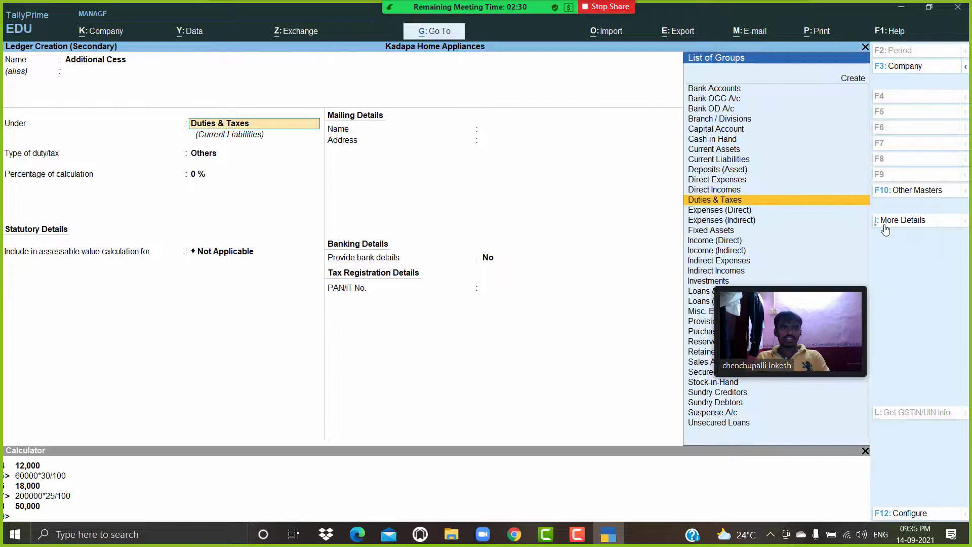
key(Return)
key(Return)
key(Return)
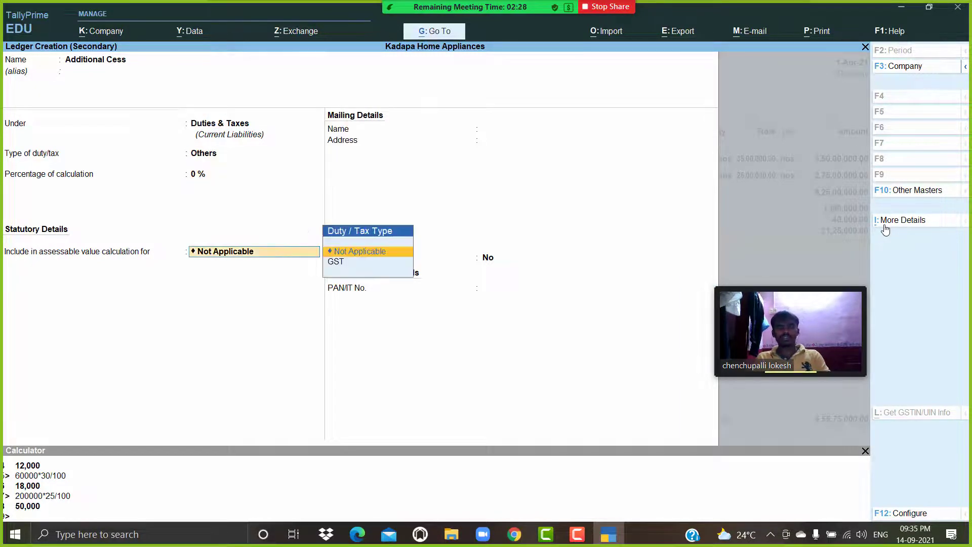
key(Return)
key(Return)
key(Return)
key(Return)
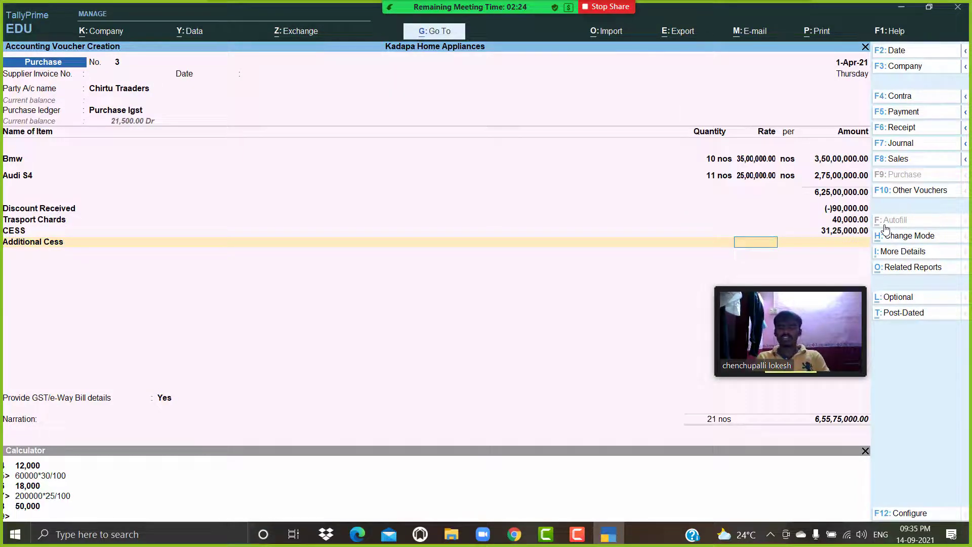
Enter 4 % as the rate for Additional Cess in the purchase voucher.
text(4)
key(Return)
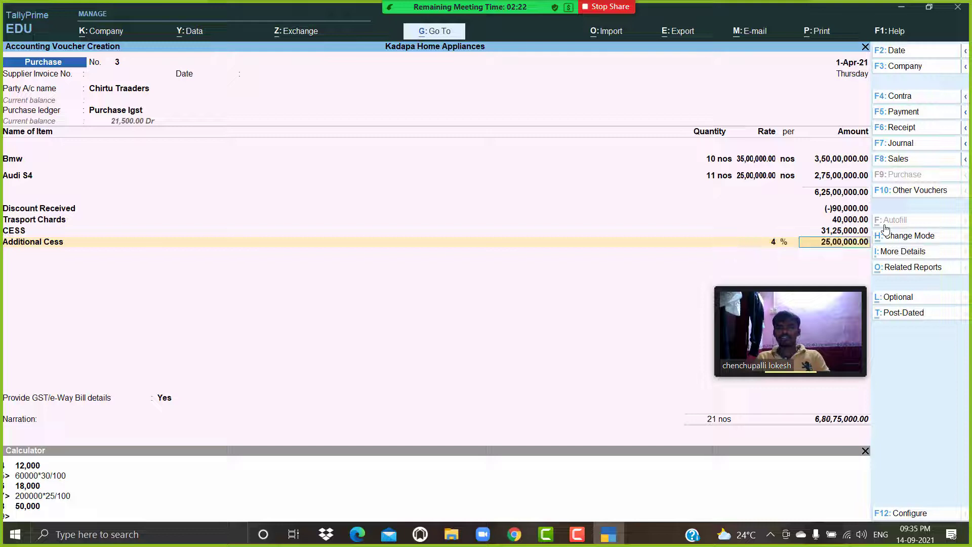
key(Return)
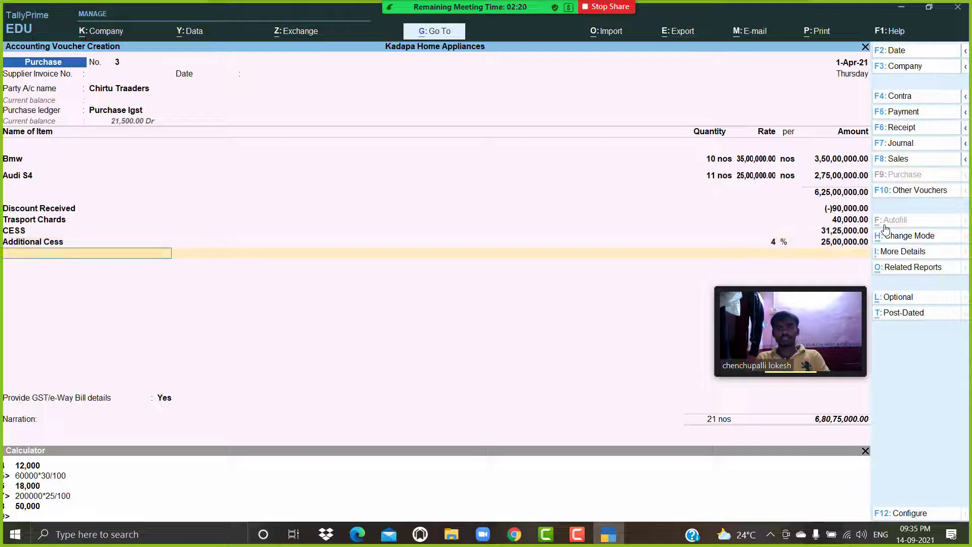
Close the ledger lines, set Provide GST/e-Way Bill details to No and save the purchase voucher.
key(Return)
key(Up)
key(Return)
key(Return)
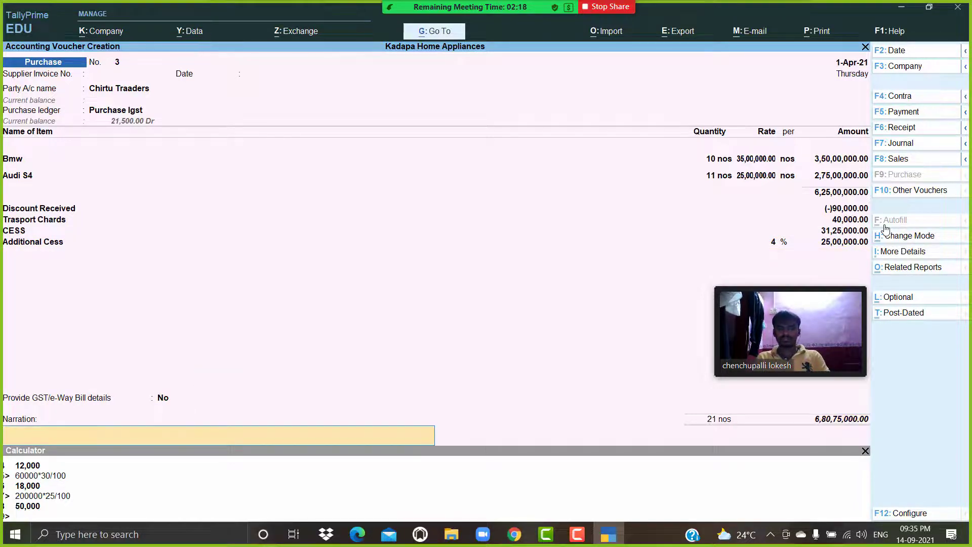
key(Return)
key(Return)
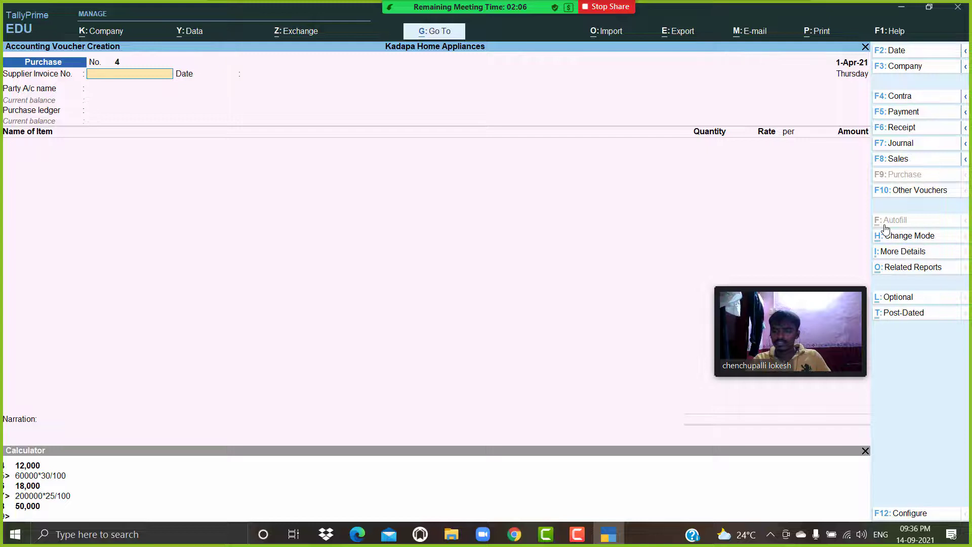
Reopen purchase voucher 3 for alteration and move to a new ledger line below Additional Cess.
key(Page_Up)
key(Return)
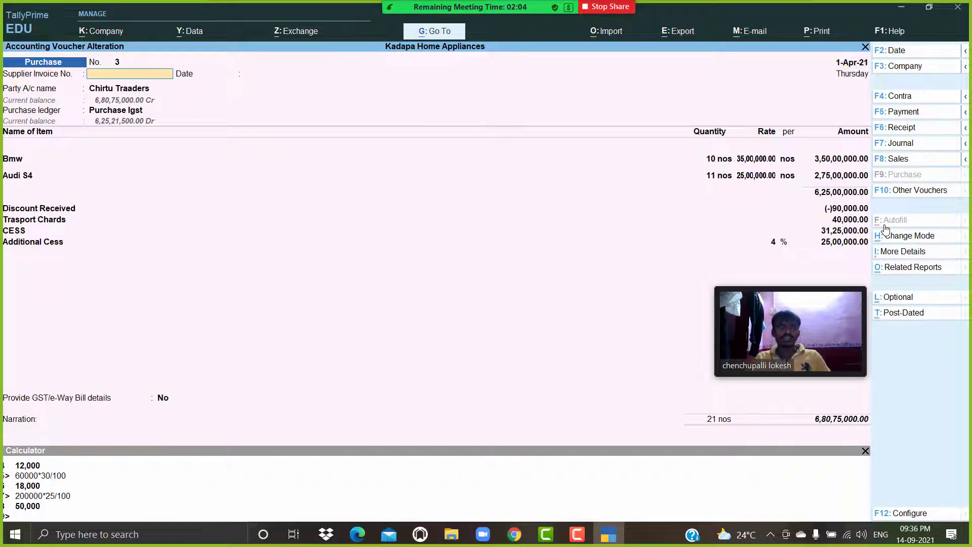
key(Return)
key(Return)
key(Return)
key(Return)
key(Return)
key(Return)
key(Return)
key(Return)
key(Return)
key(Return)
key(Return)
key(Return)
key(Return)
key(Return)
key(Return)
key(Return)
key(Return)
key(Return)
key(Return)
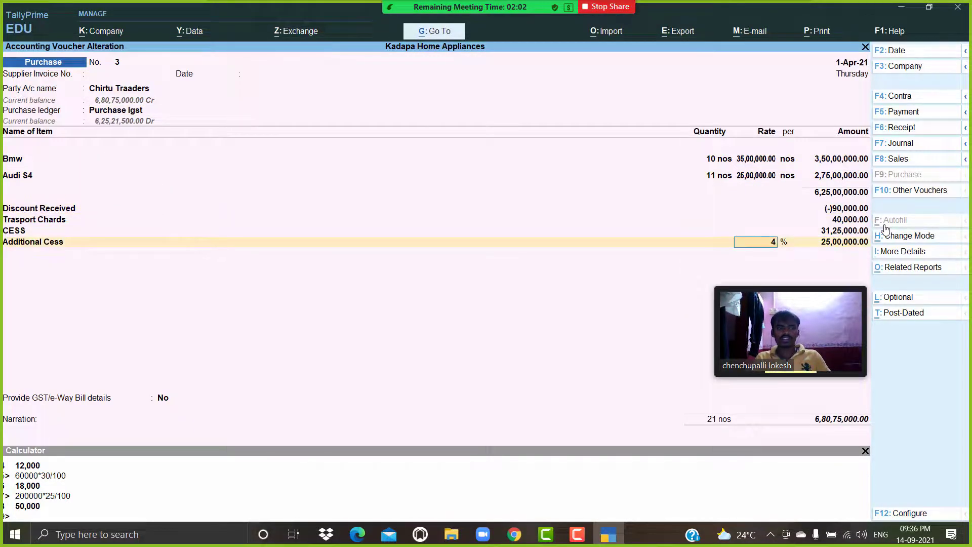
key(Return)
key(Return)
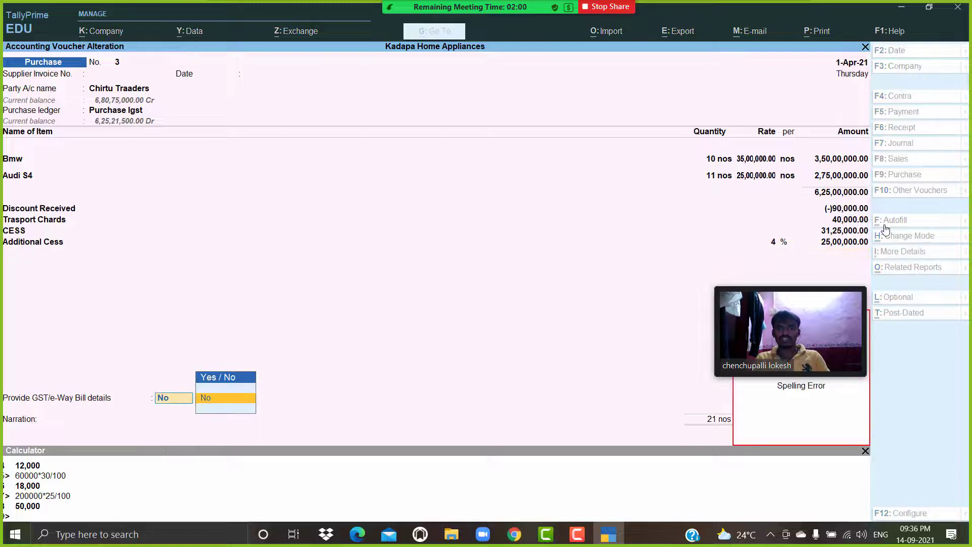
key(BackSpace)
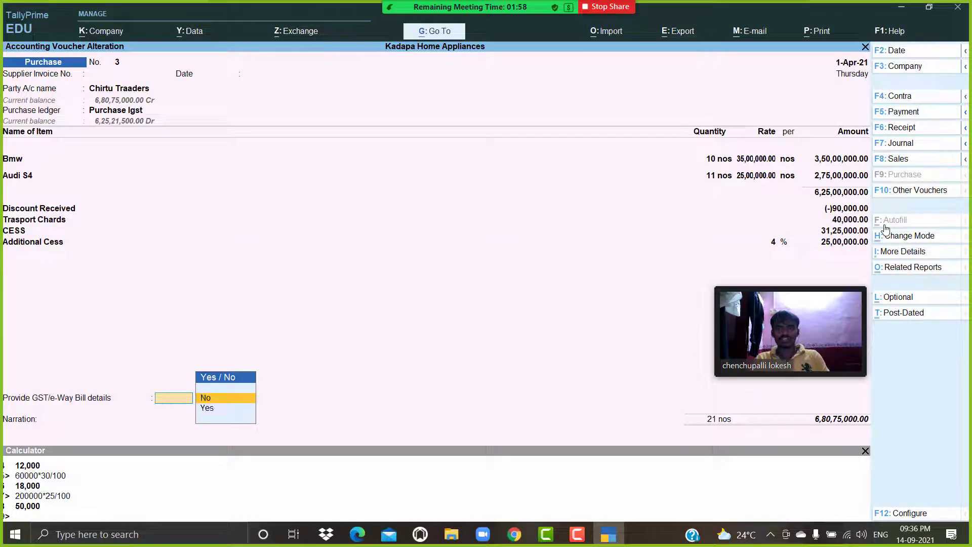
click(353, 248)
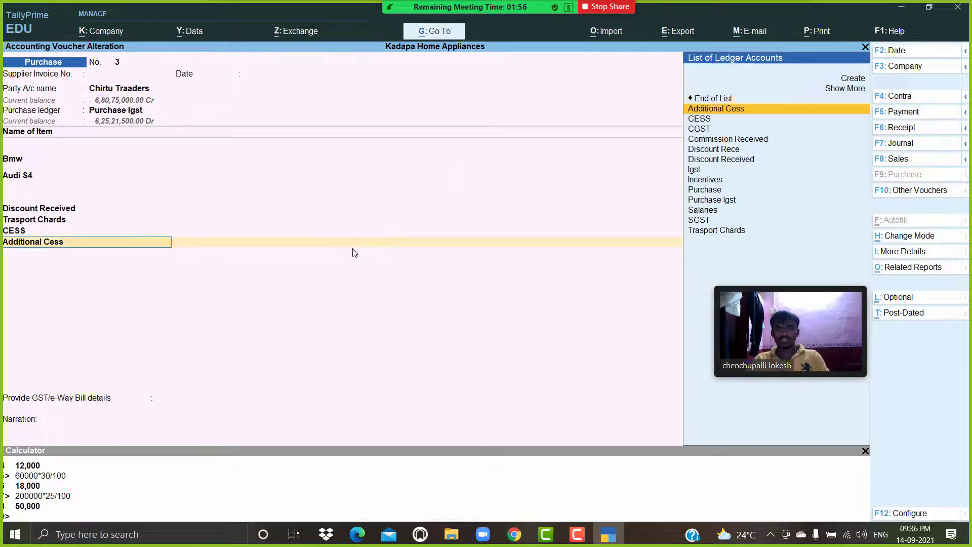
key(BackSpace)
key(Return)
key(Return)
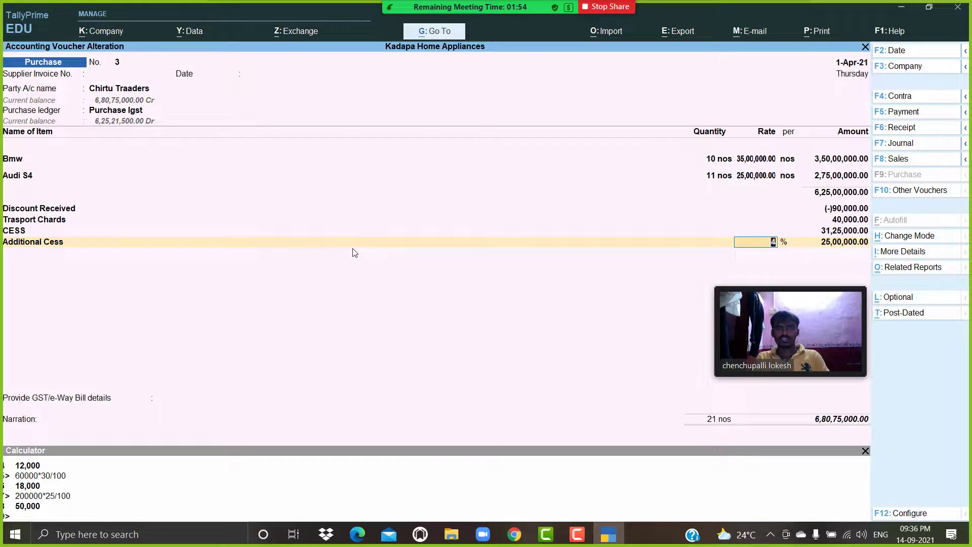
key(Return)
key(Return)
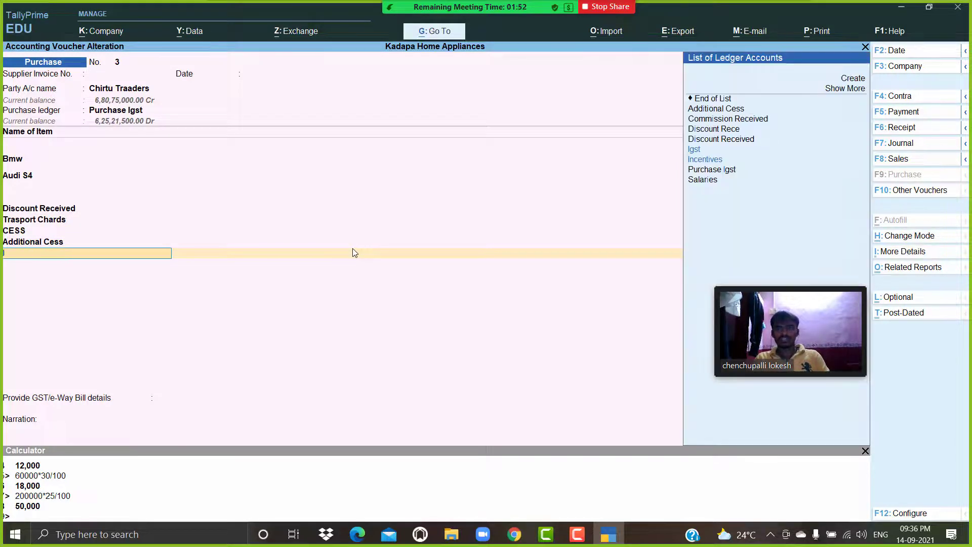
Add the Igst ledger to the purchase voucher and save the altered voucher.
text(I)
key(Return)
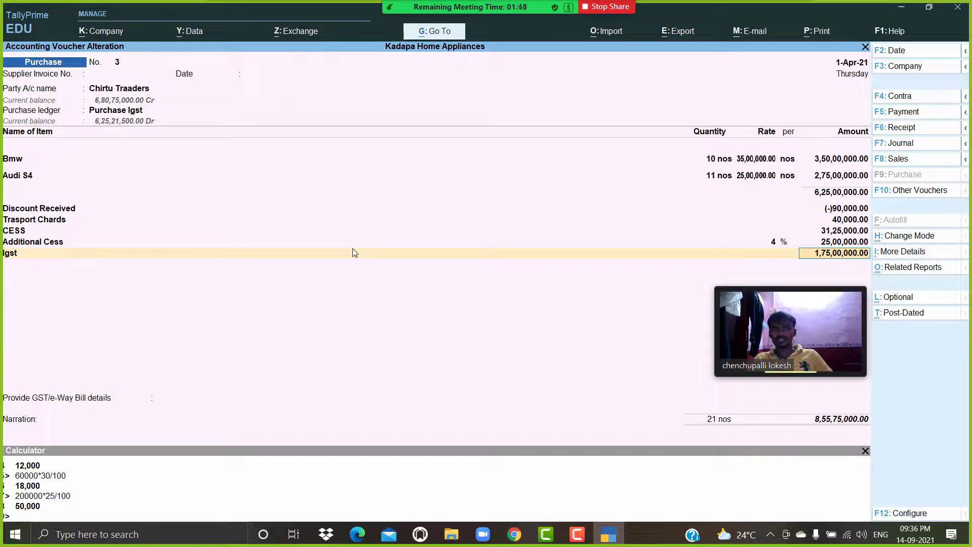
key(Return)
key(Return)
key(Return)
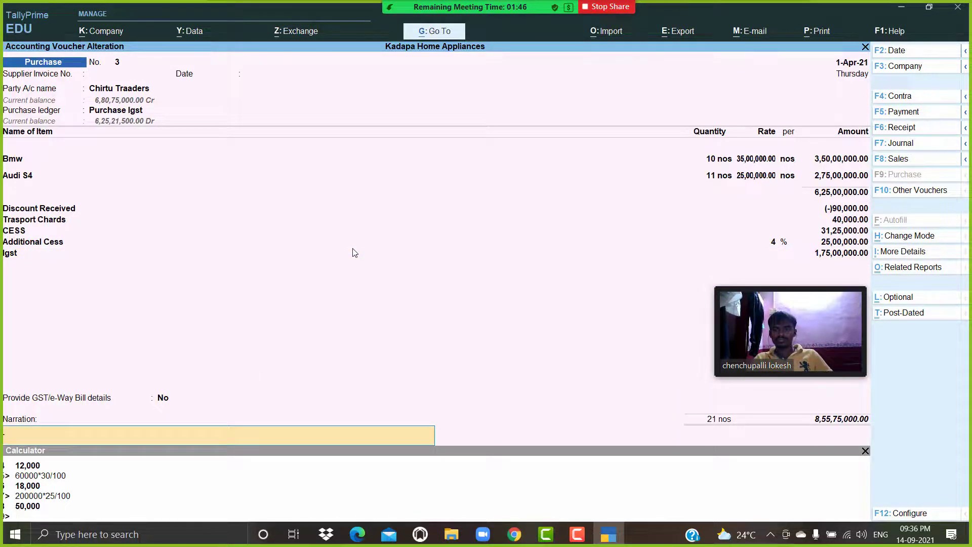
key(Return)
key(Return)
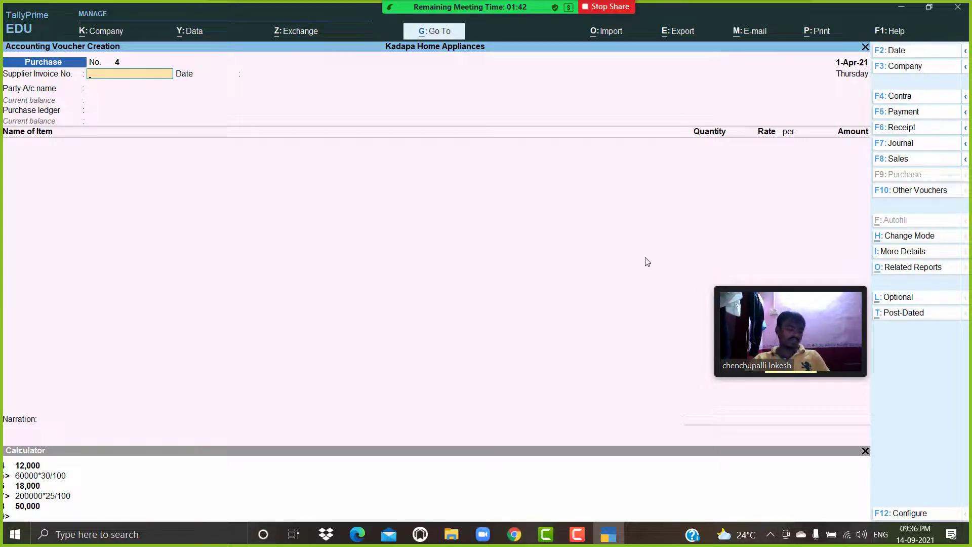
Open a sales voucher and select Mvr Software as the party, accepting its party details.
click(929, 167)
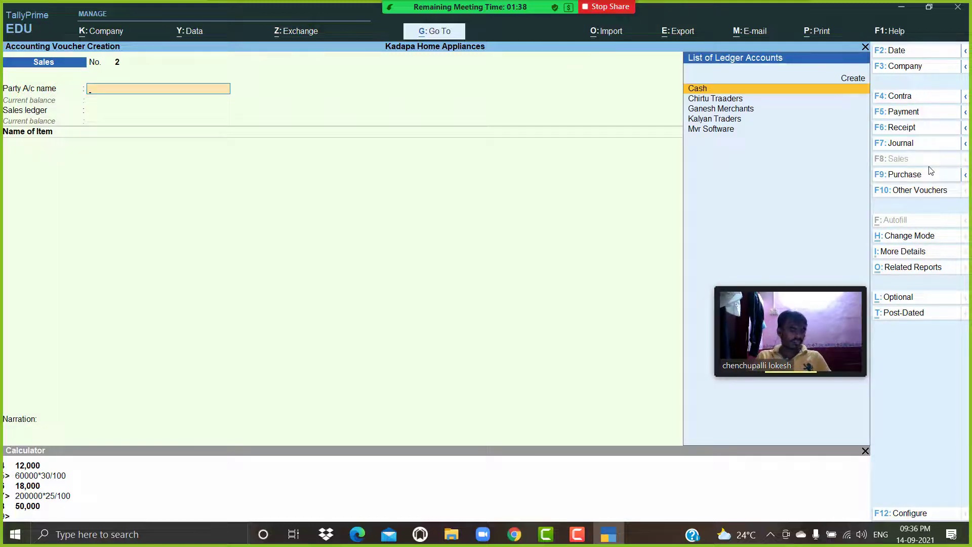
key(Down)
key(Down)
key(Down)
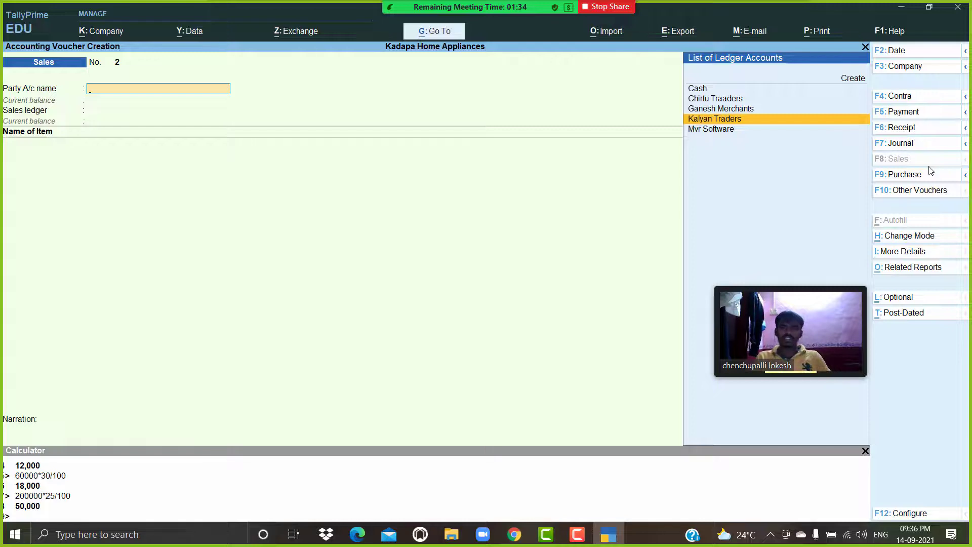
key(Down)
key(Return)
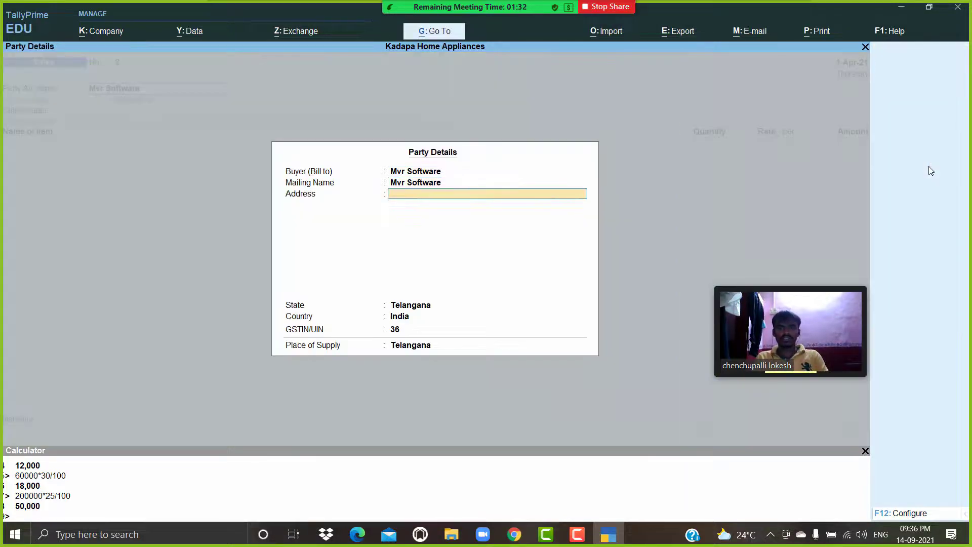
key(Return)
Add 1 nos of Audi S4 at a rate of 30,00,000 as the item line of the sales voucher.
key(Return)
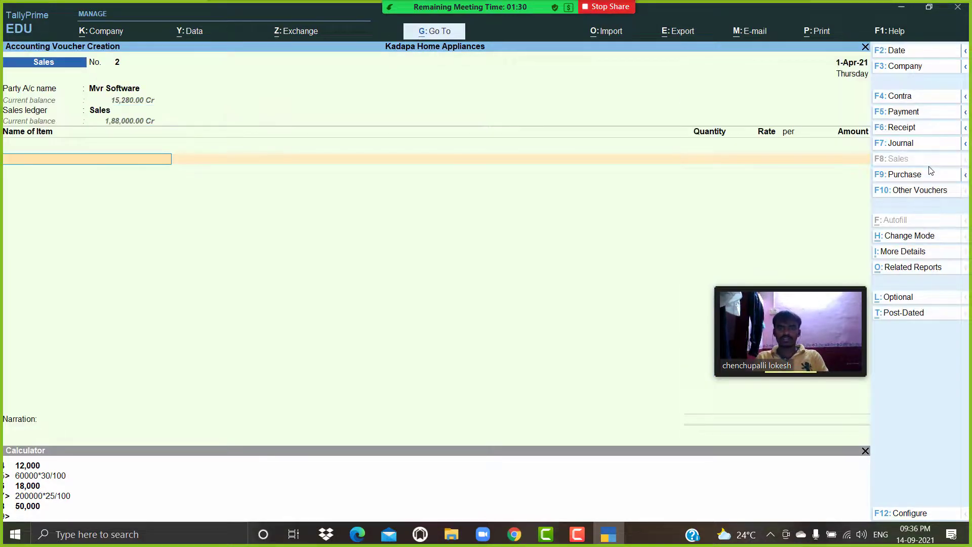
key(BackSpace)
key(Return)
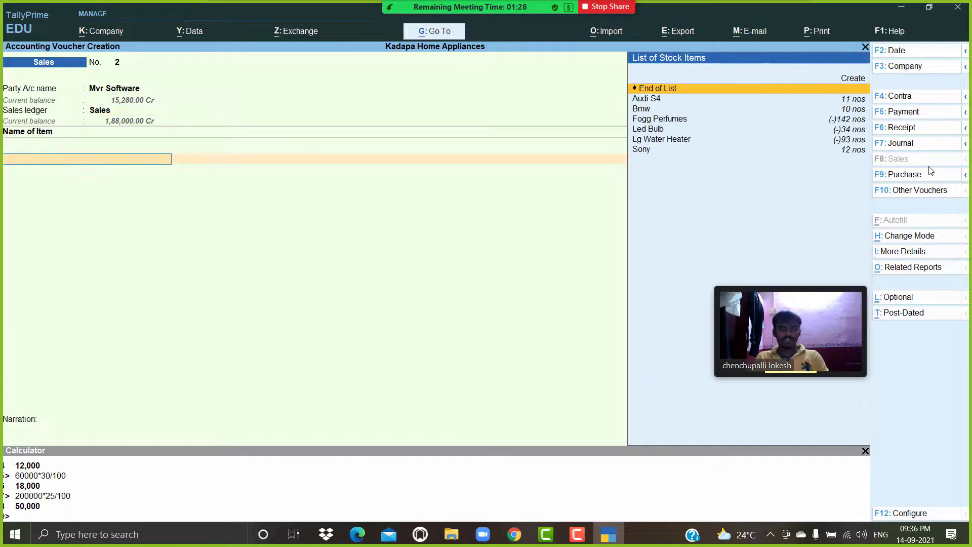
key(Down)
key(Return)
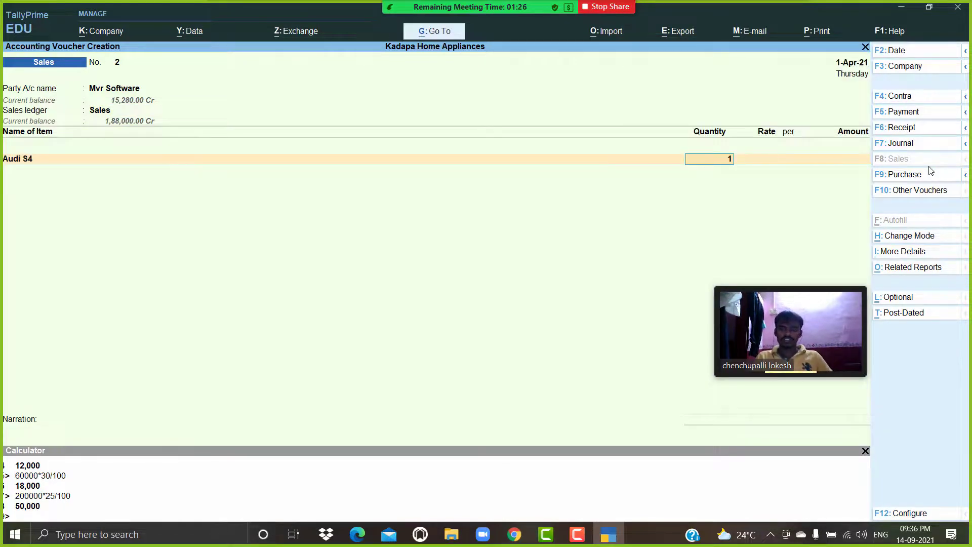
key(Return)
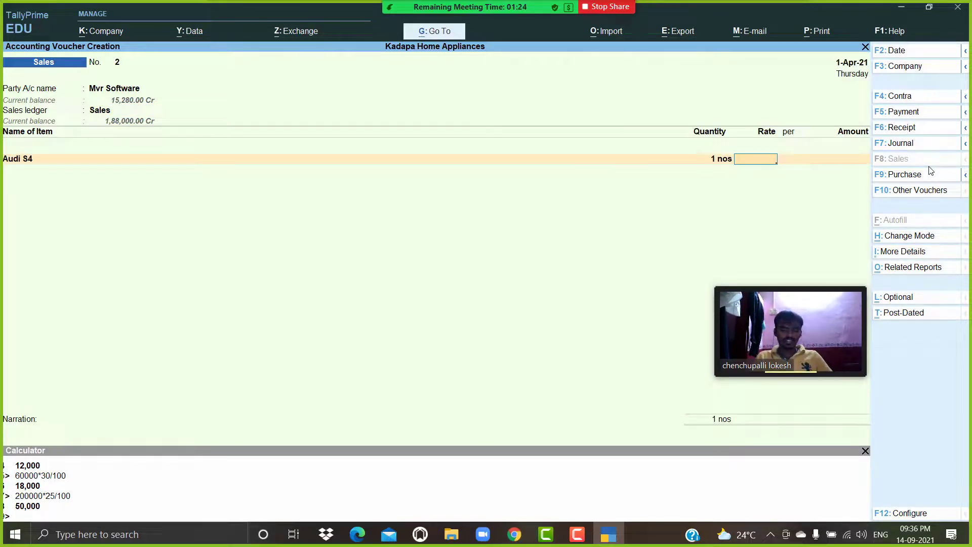
text(30,0)
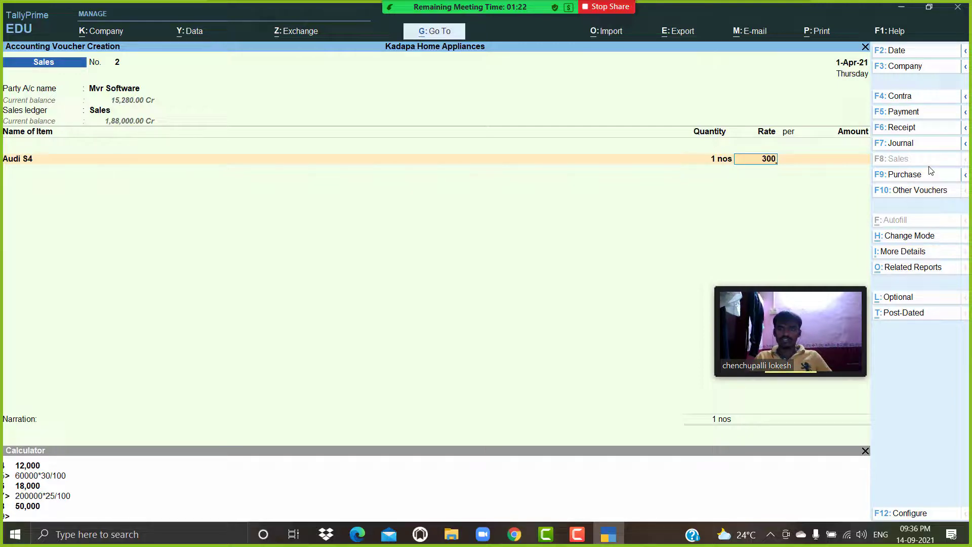
text(0,000)
key(Return)
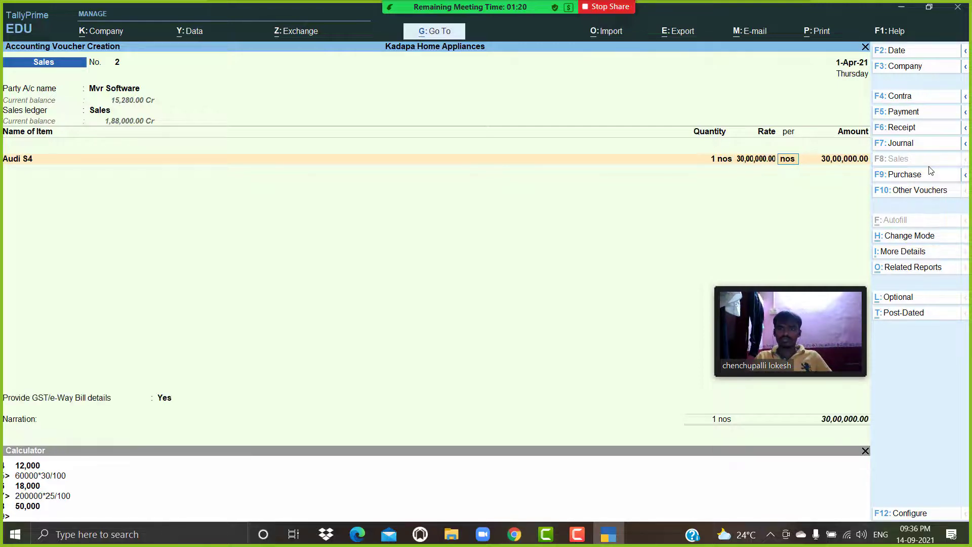
key(Return)
key(Return)
key(Return)
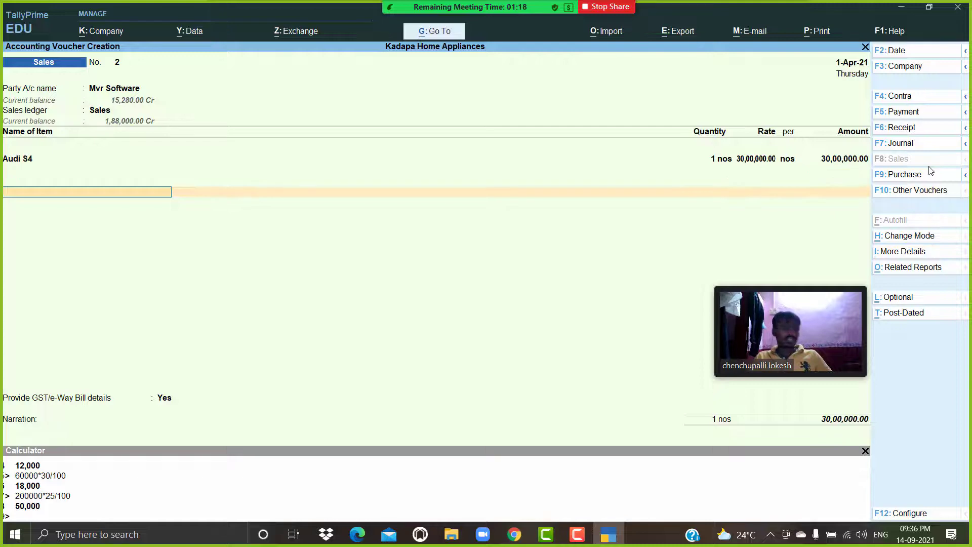
Add the CESS ledger and the Additional Cess ledger at 4 % below the item.
text(c)
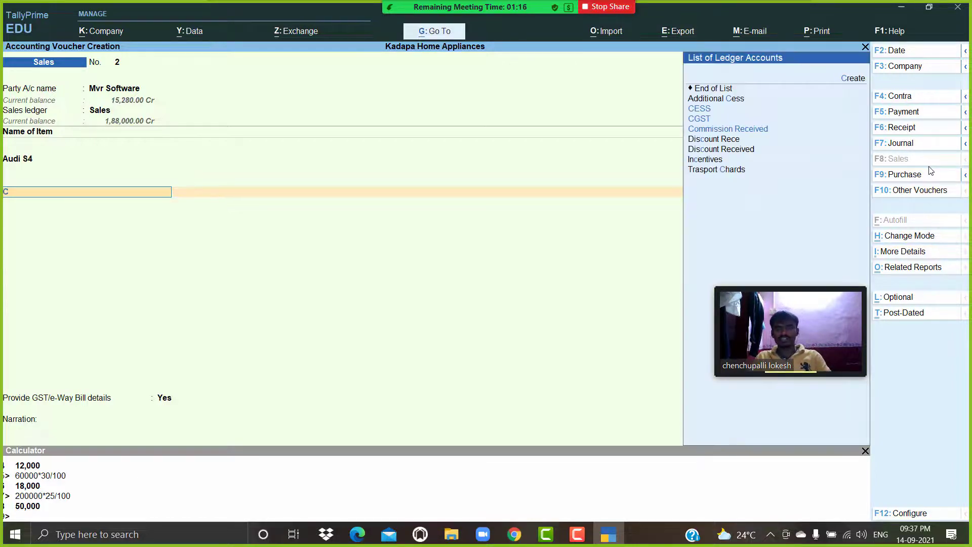
key(Return)
key(Return)
text(ad)
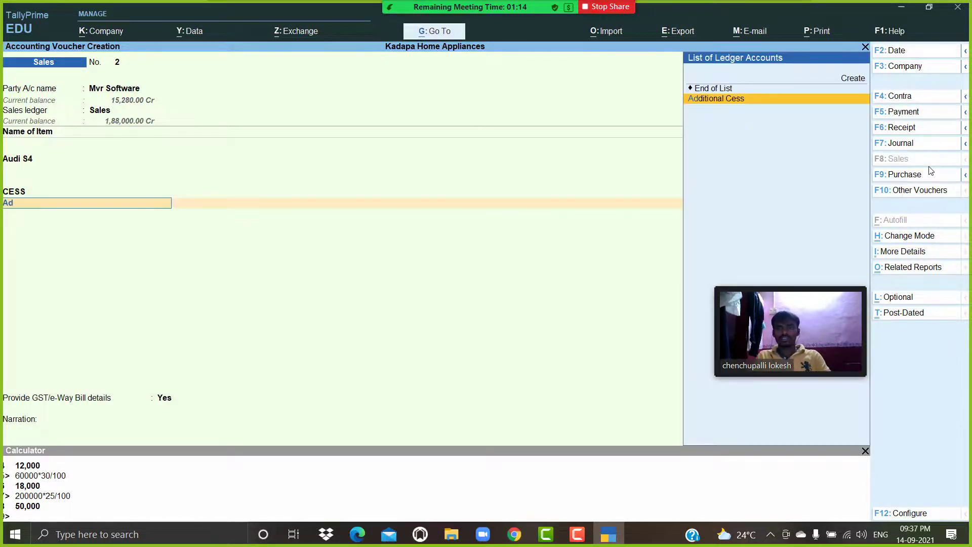
key(Return)
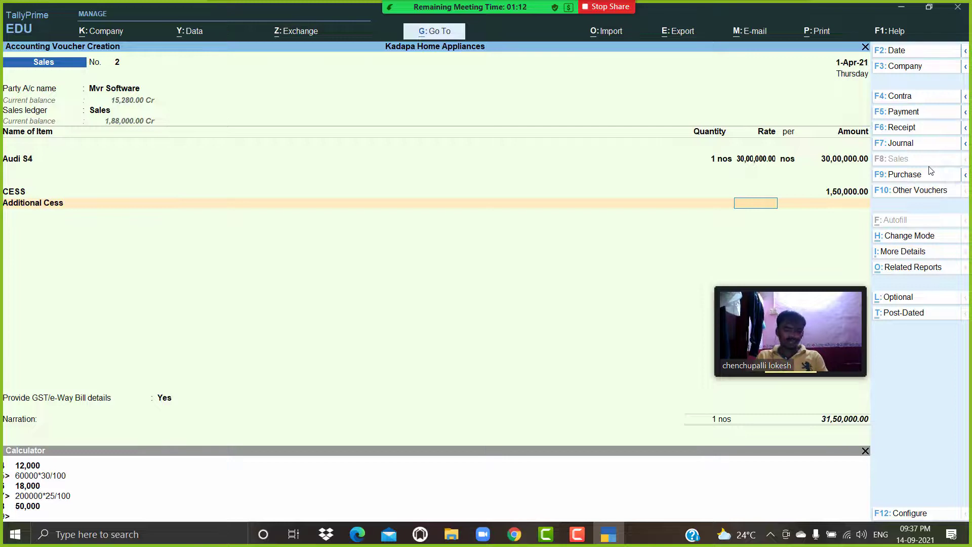
text(4)
key(Return)
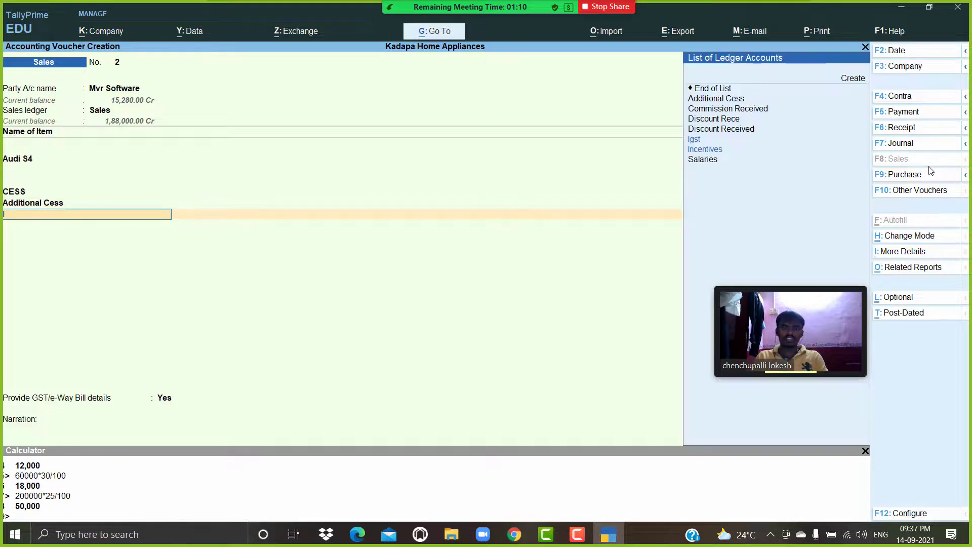
Add the Igst ledger below Additional Cess in the sales voucher.
key(Down)
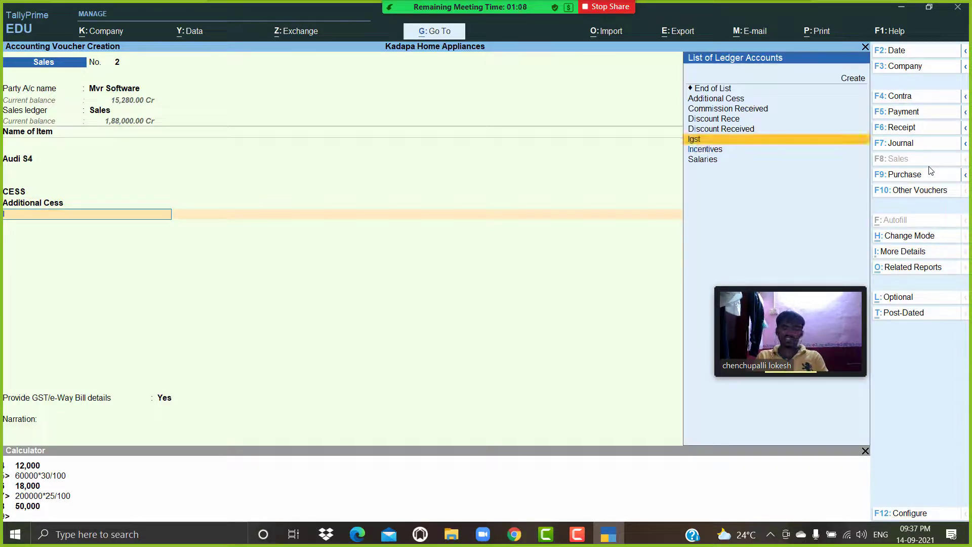
key(Down)
key(Up)
key(Return)
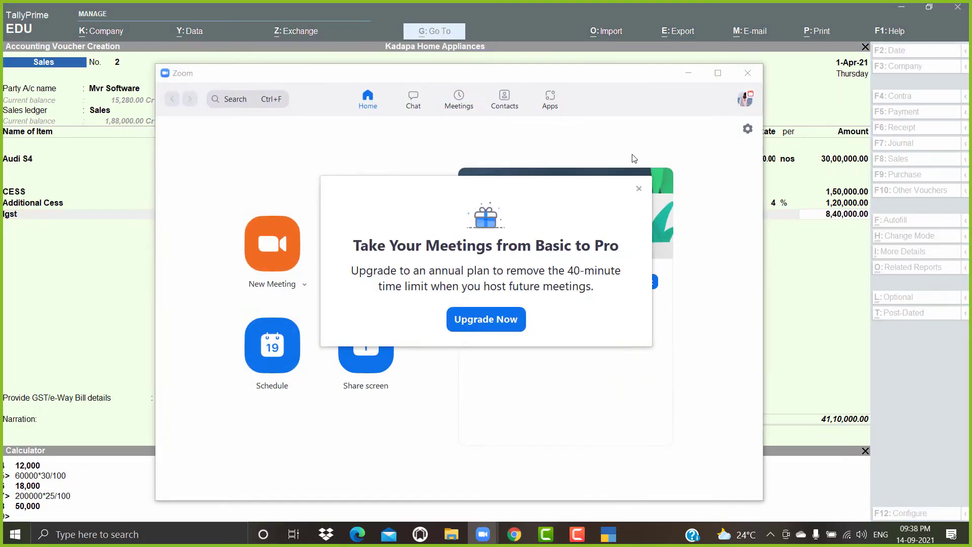
click(747, 73)
click(638, 188)
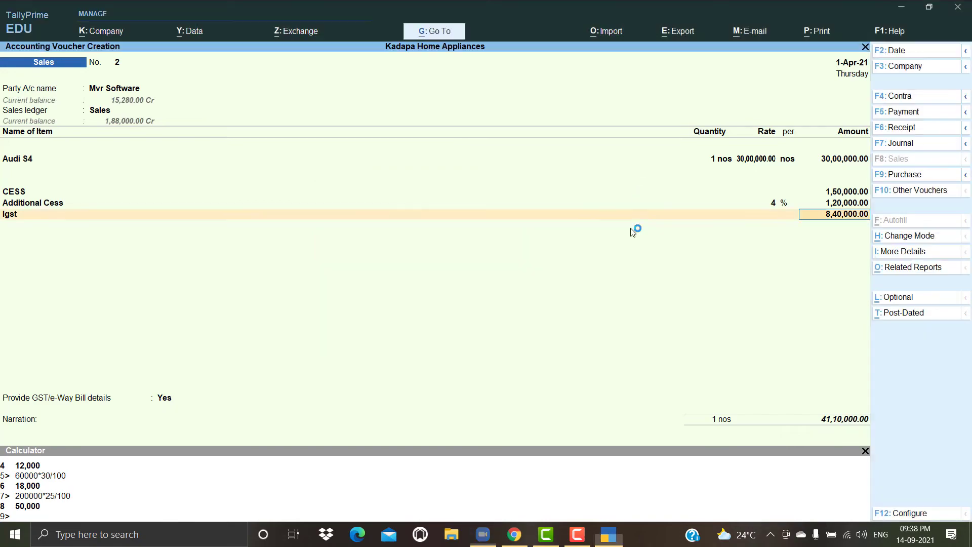